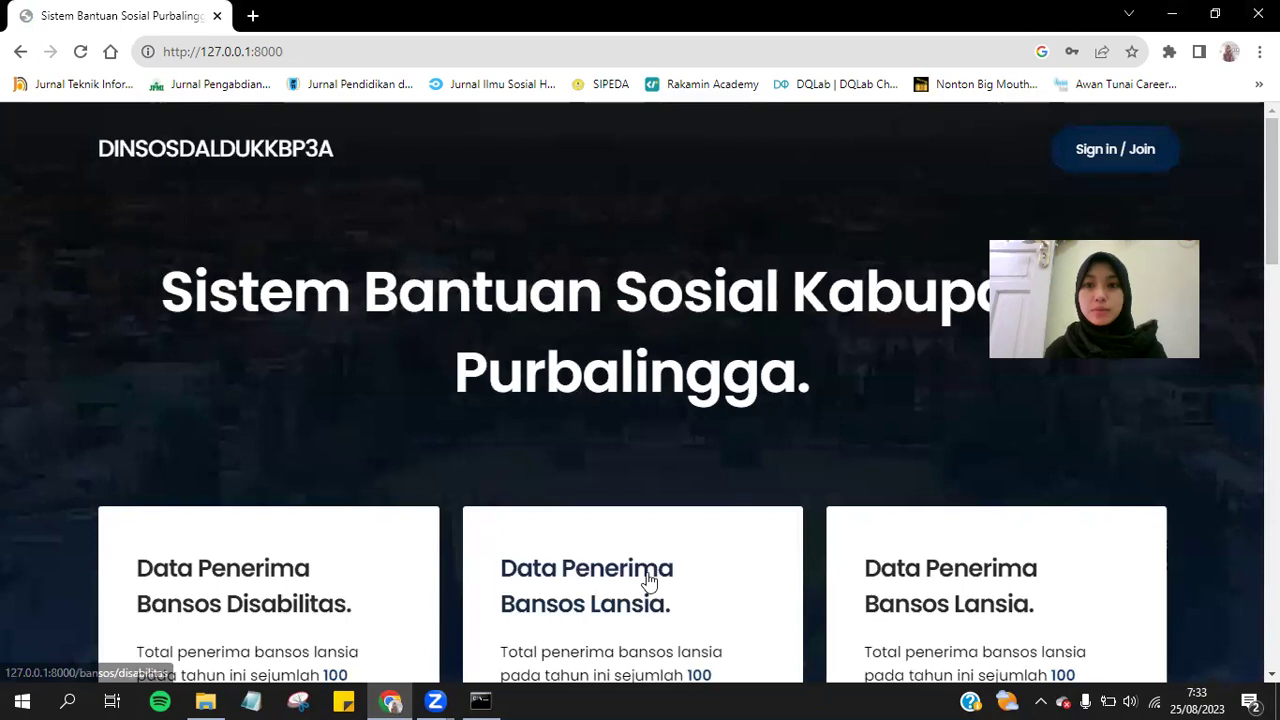
Scroll the public home page, then go to the User Login page via 'Sign in / Join'.
{"action": "scroll", "coordinate": [647, 575], "scroll_direction": "down", "scroll_amount": 3}
{"action": "scroll", "coordinate": [647, 572], "scroll_direction": "down", "scroll_amount": 3}
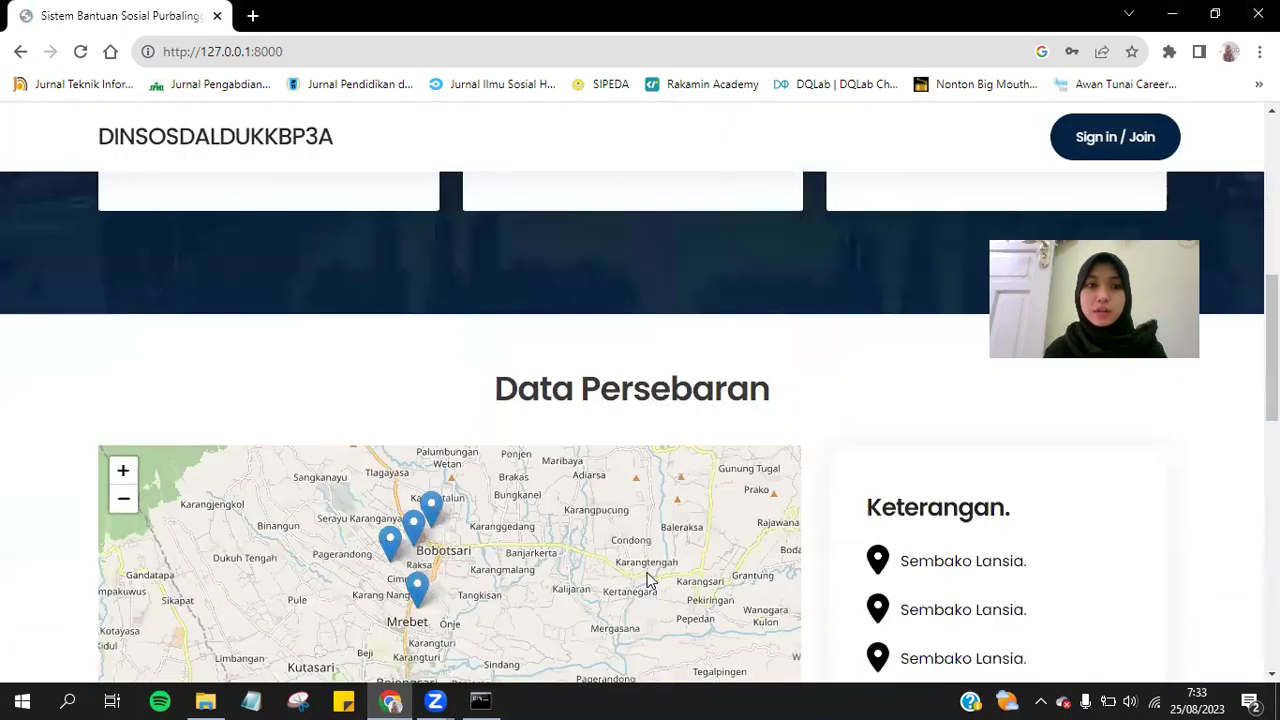
{"action": "scroll", "coordinate": [796, 461], "scroll_direction": "down", "scroll_amount": 2}
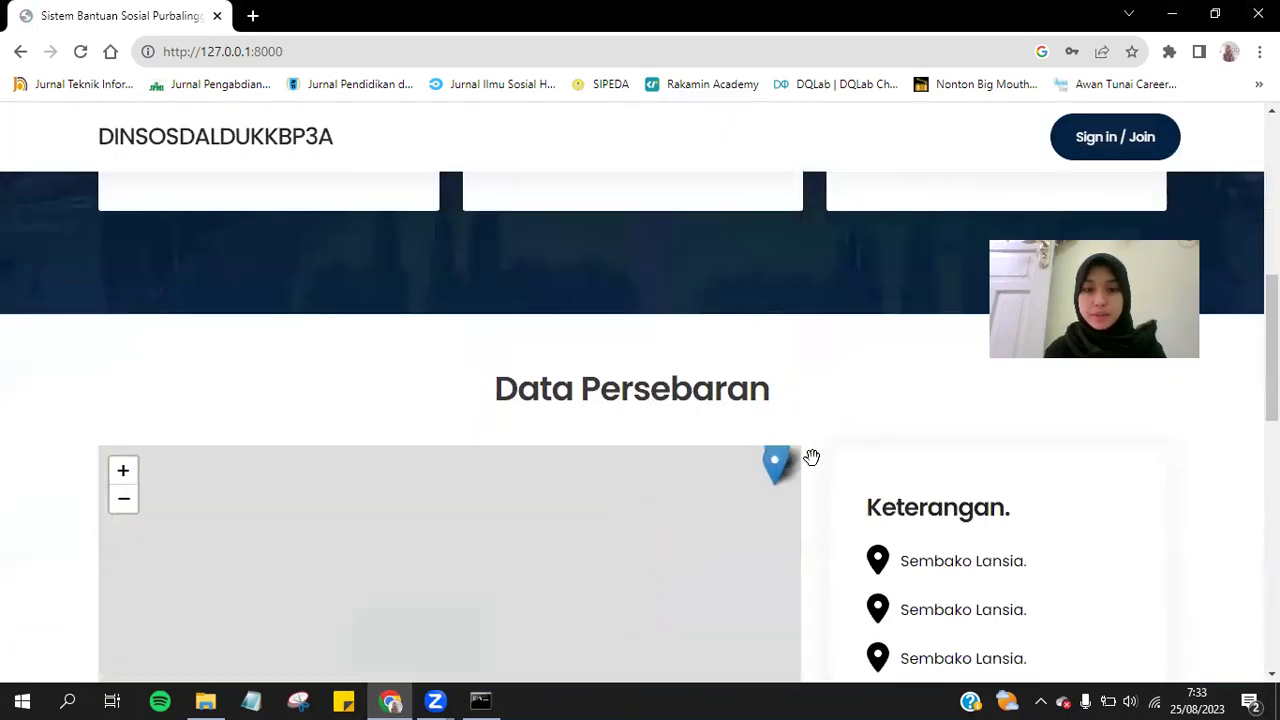
{"action": "scroll", "coordinate": [886, 286], "scroll_direction": "down", "scroll_amount": 4}
{"action": "scroll", "coordinate": [886, 280], "scroll_direction": "up", "scroll_amount": 9}
{"action": "scroll", "coordinate": [886, 280], "scroll_direction": "up", "scroll_amount": 1}
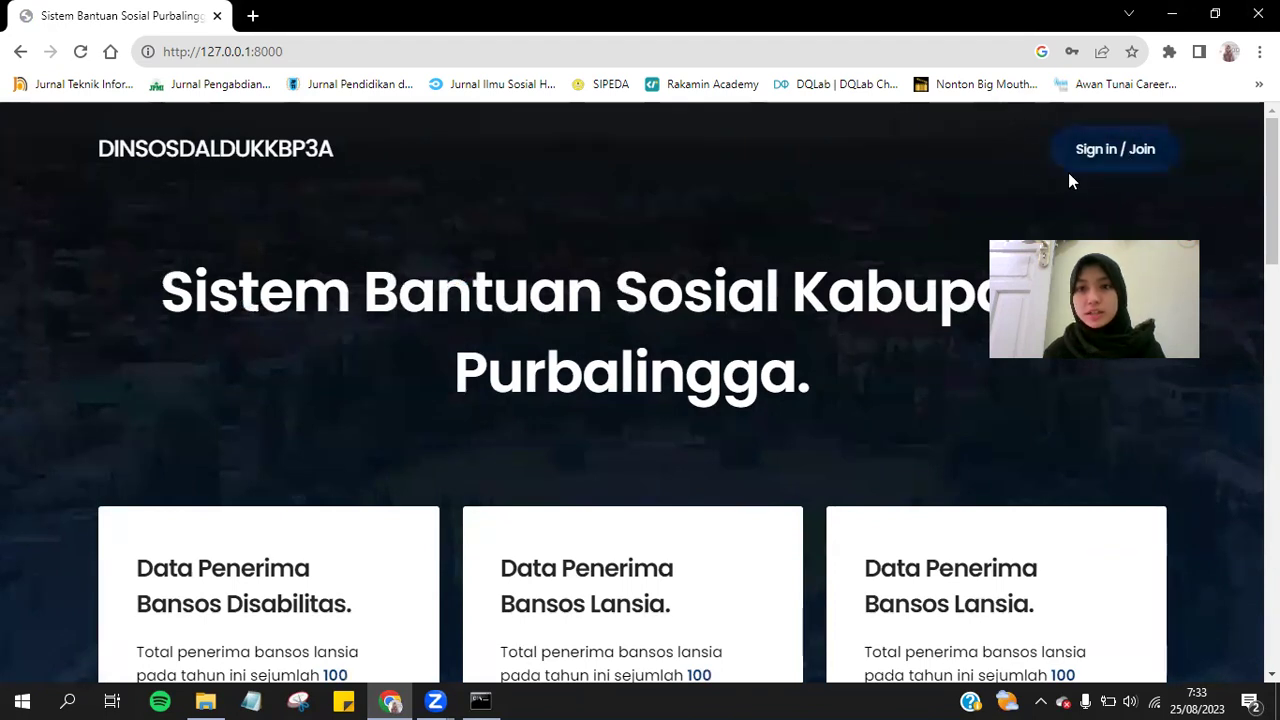
{"action": "left_click", "coordinate": [1151, 156]}
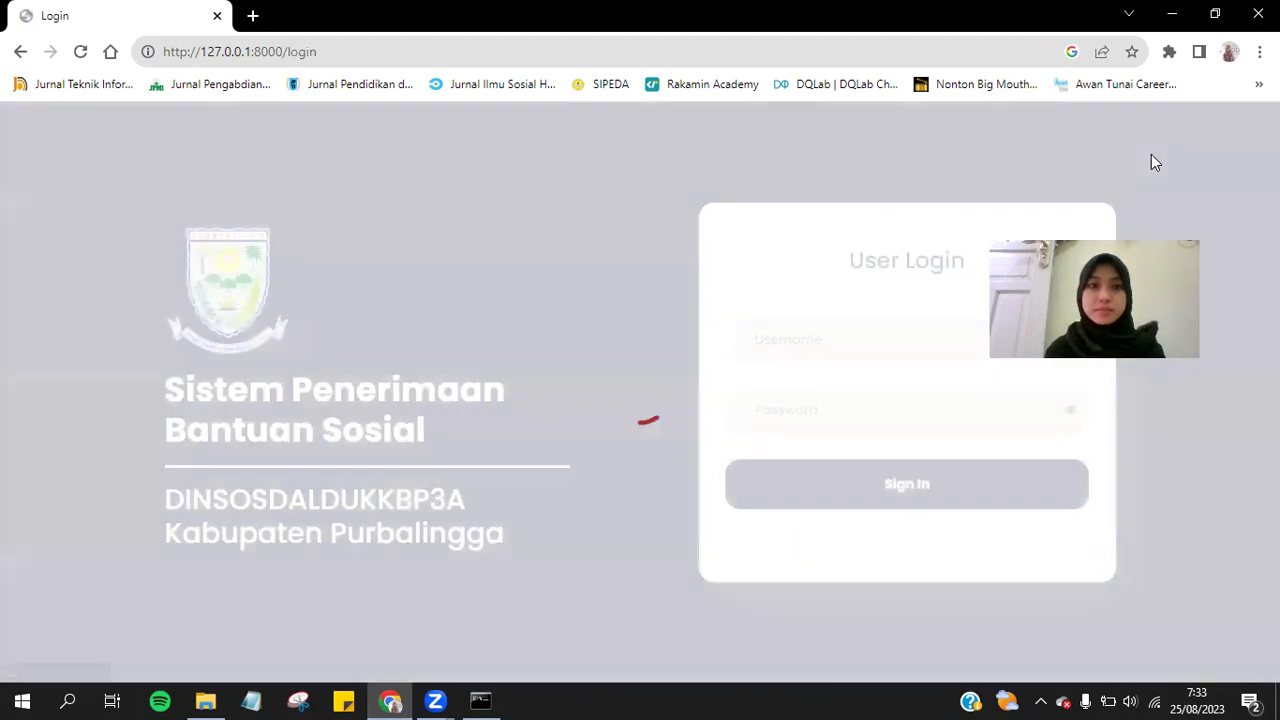
Replace the username with the saved account and reveal the password to check it before signing in.
{"action": "double_click", "coordinate": [866, 340]}
{"action": "key", "text": "BackSpace"}
{"action": "type", "text": "kth"}
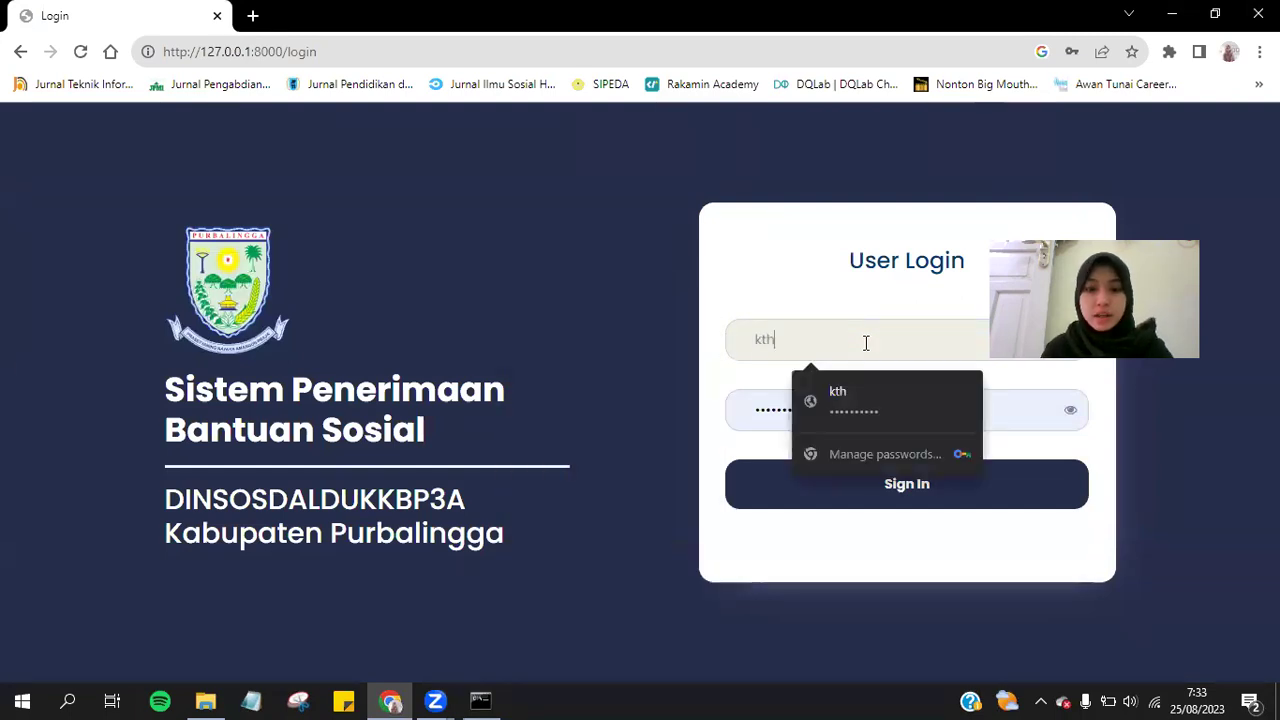
{"action": "left_click", "coordinate": [871, 384]}
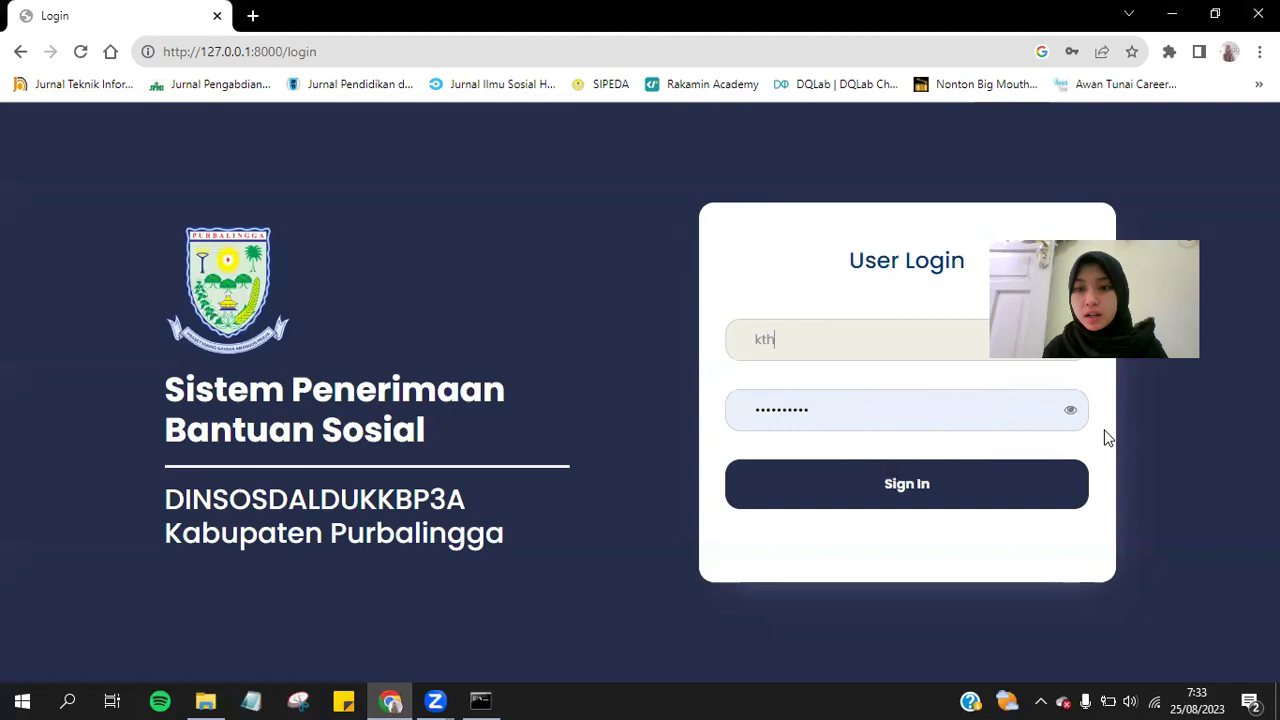
{"action": "left_click", "coordinate": [1069, 415]}
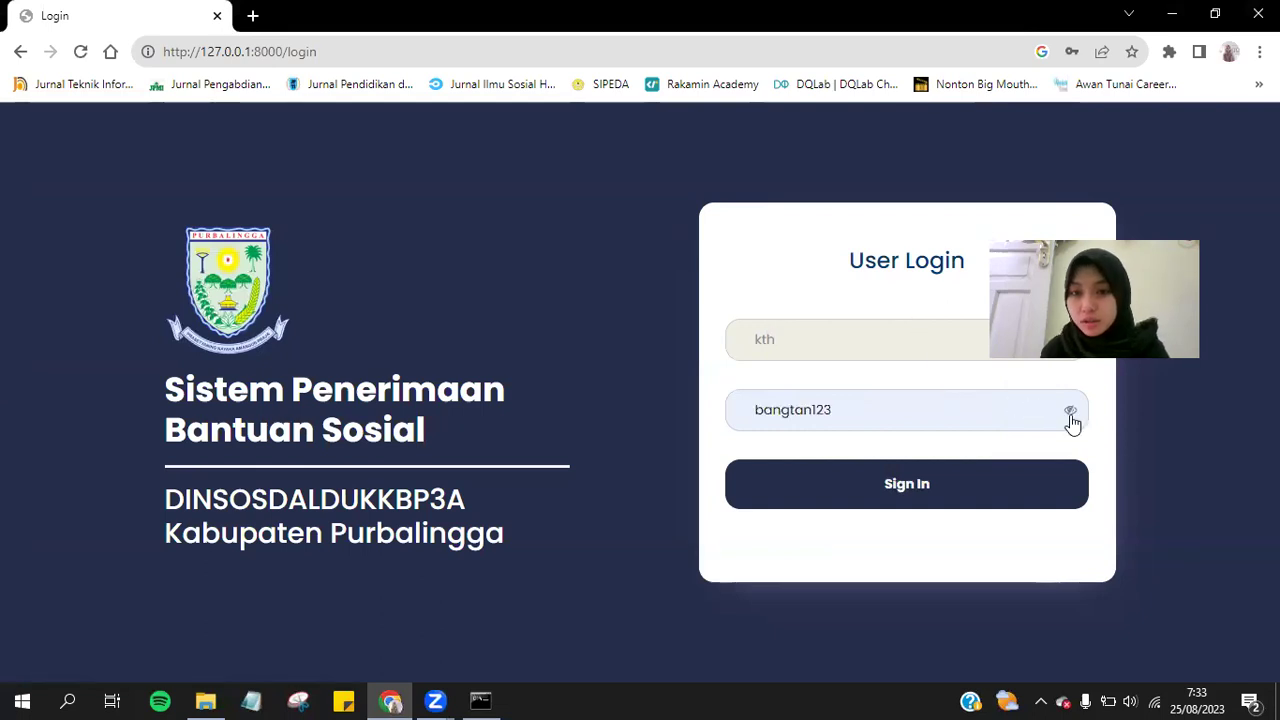
{"action": "left_click", "coordinate": [959, 507]}
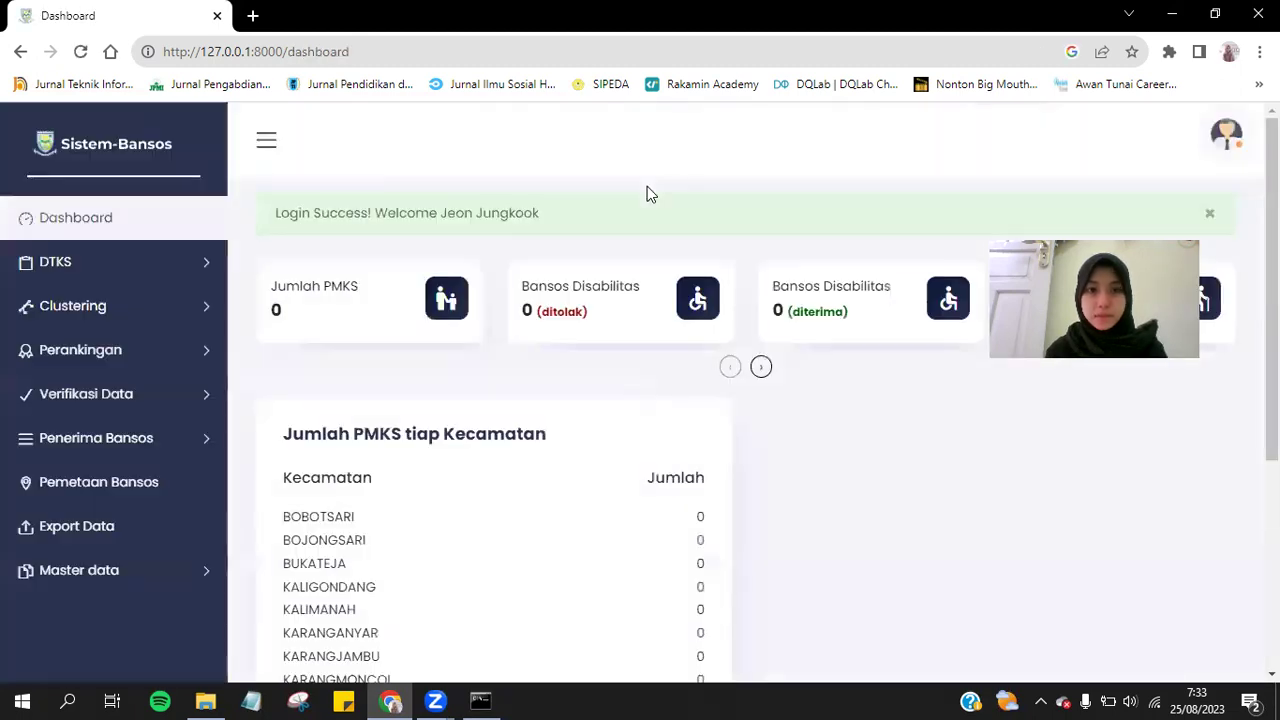
Scroll the dashboard's PMKS counts, then open DTKS > Rumah Tangga from the sidebar.
{"action": "scroll", "coordinate": [647, 189], "scroll_direction": "down", "scroll_amount": 5}
{"action": "scroll", "coordinate": [647, 193], "scroll_direction": "up", "scroll_amount": 5}
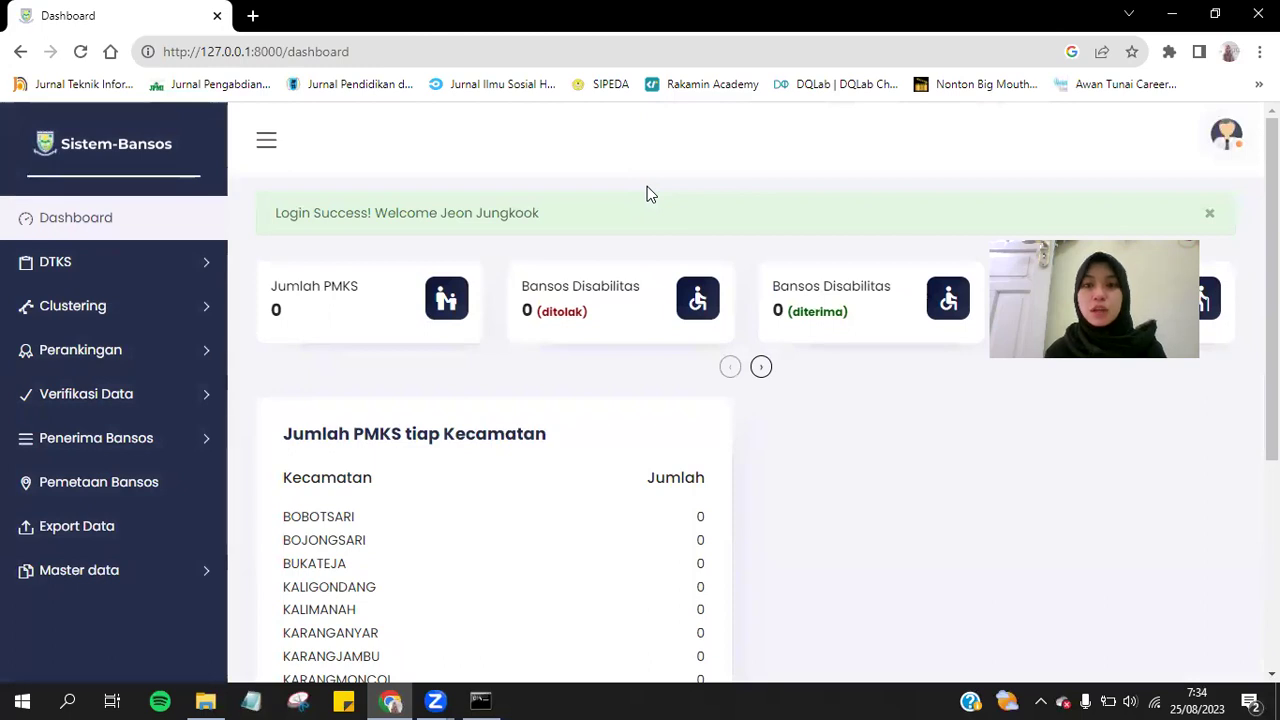
{"action": "scroll", "coordinate": [766, 409], "scroll_direction": "down", "scroll_amount": 1}
{"action": "scroll", "coordinate": [766, 409], "scroll_direction": "up", "scroll_amount": 1}
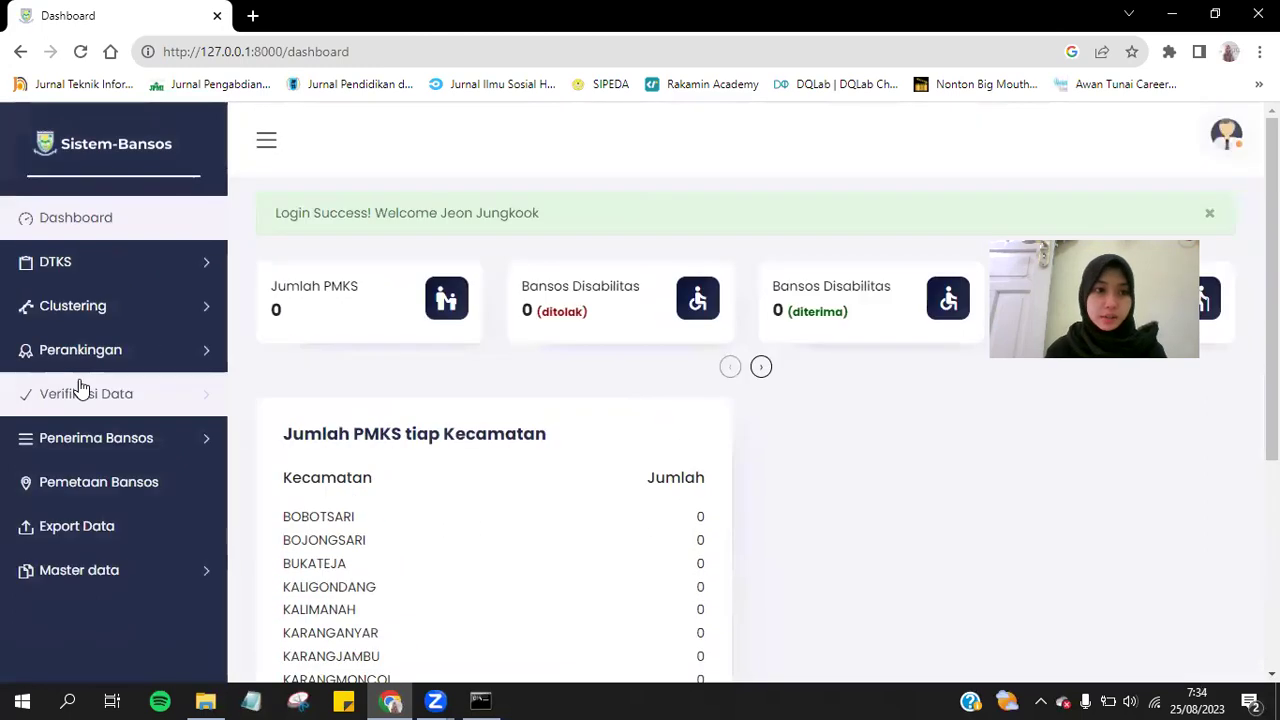
{"action": "left_click", "coordinate": [45, 264]}
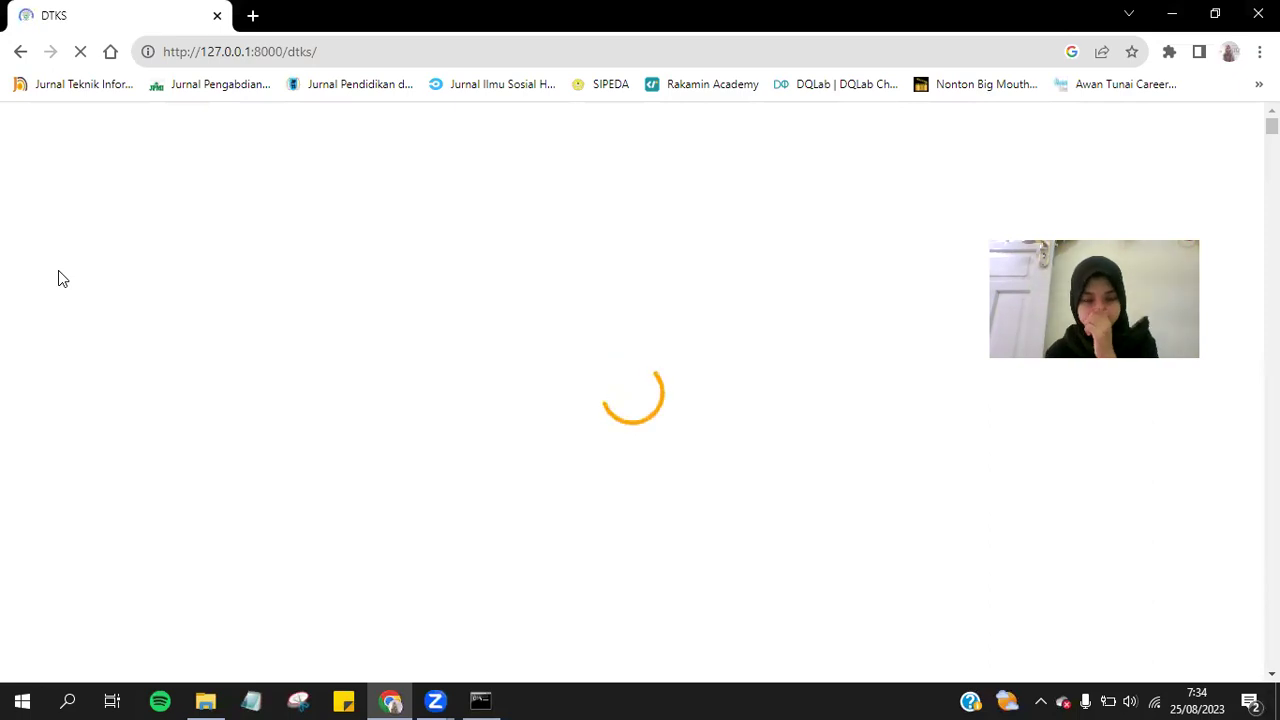
Scroll through the Tabel Data Terpadu Kesejahteraan Sosial, then open the form for a new record.
{"action": "scroll", "coordinate": [608, 423], "scroll_direction": "down", "scroll_amount": 1}
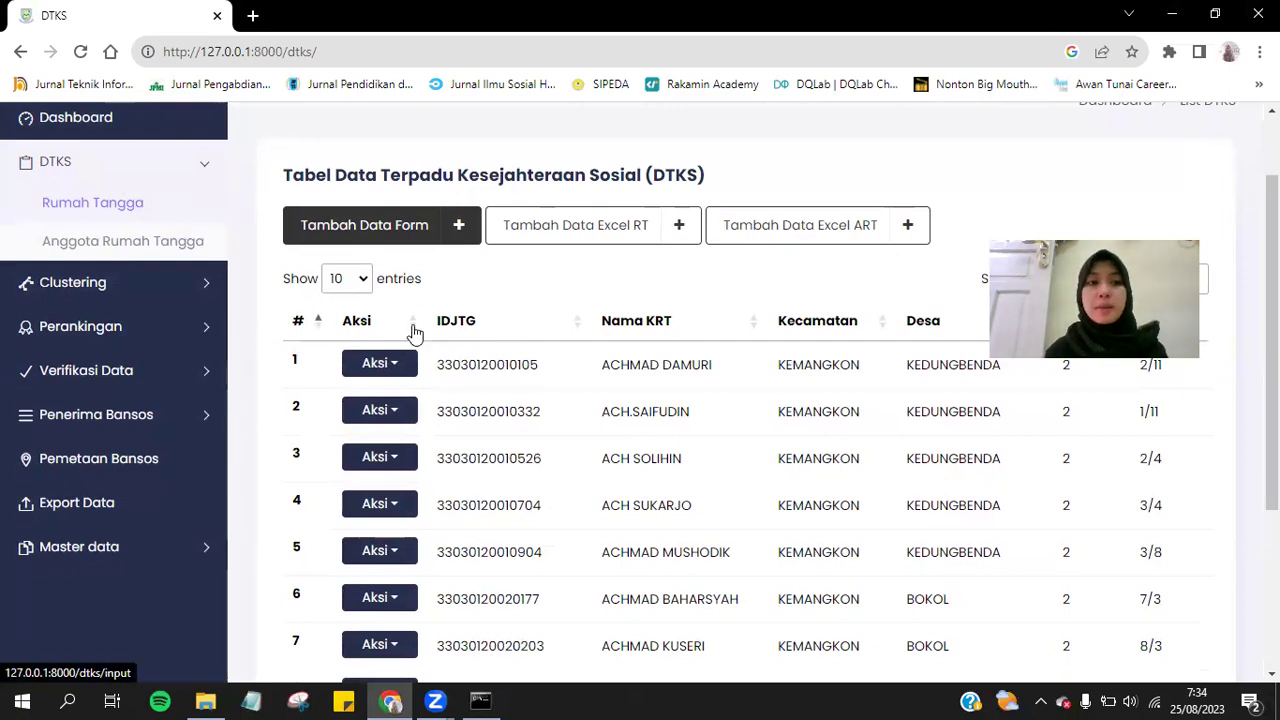
{"action": "scroll", "coordinate": [414, 334], "scroll_direction": "down", "scroll_amount": 3}
{"action": "scroll", "coordinate": [415, 334], "scroll_direction": "up", "scroll_amount": 4}
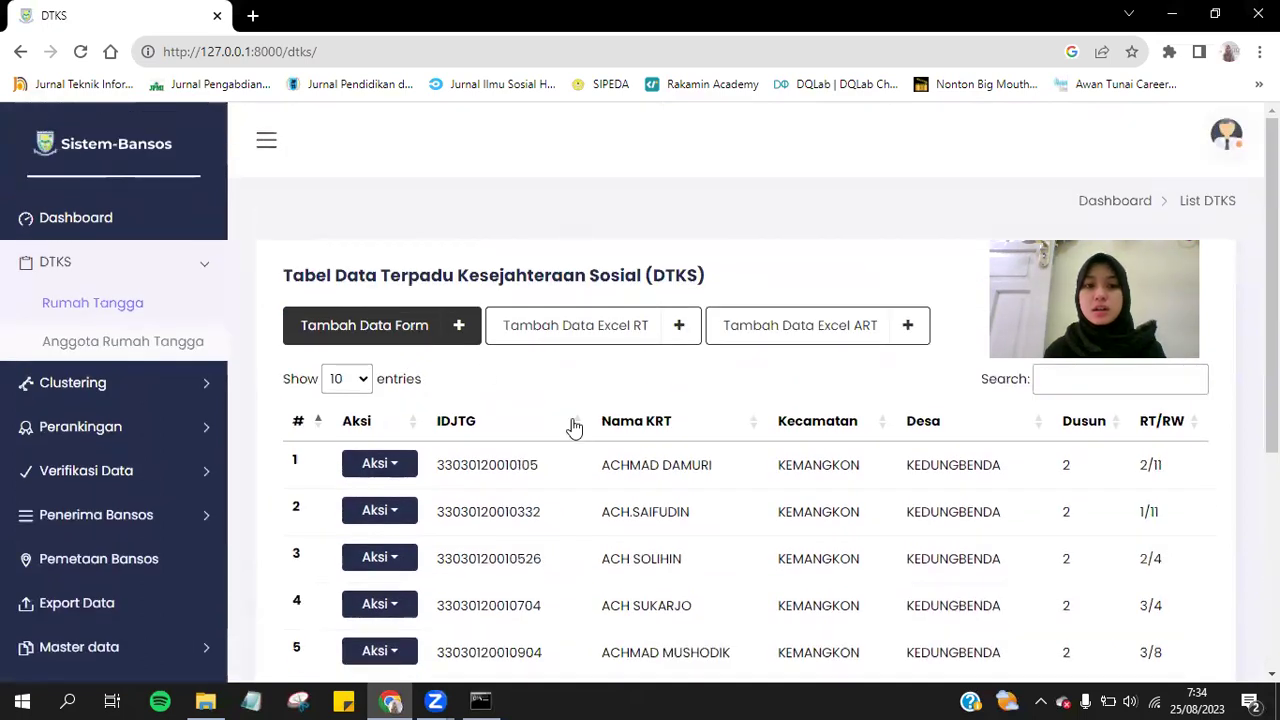
{"action": "scroll", "coordinate": [574, 427], "scroll_direction": "down", "scroll_amount": 5}
{"action": "scroll", "coordinate": [574, 427], "scroll_direction": "up", "scroll_amount": 5}
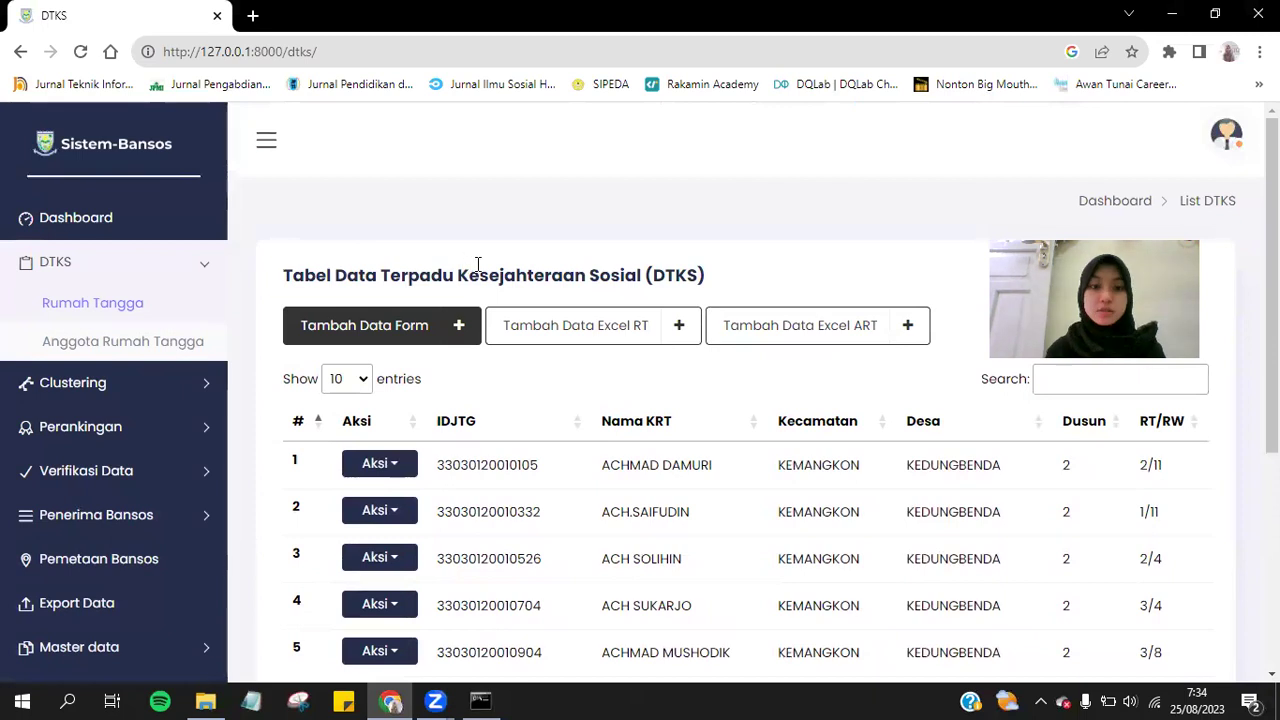
{"action": "scroll", "coordinate": [478, 265], "scroll_direction": "down", "scroll_amount": 1}
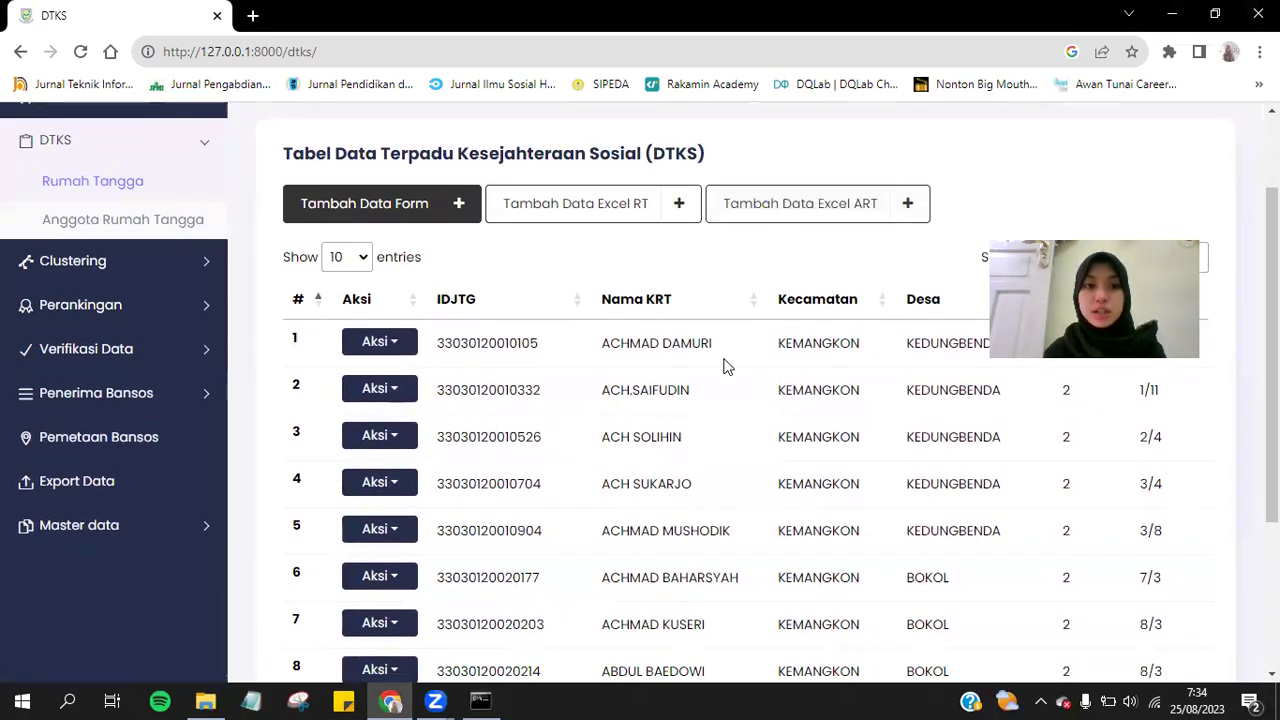
{"action": "left_click", "coordinate": [378, 205]}
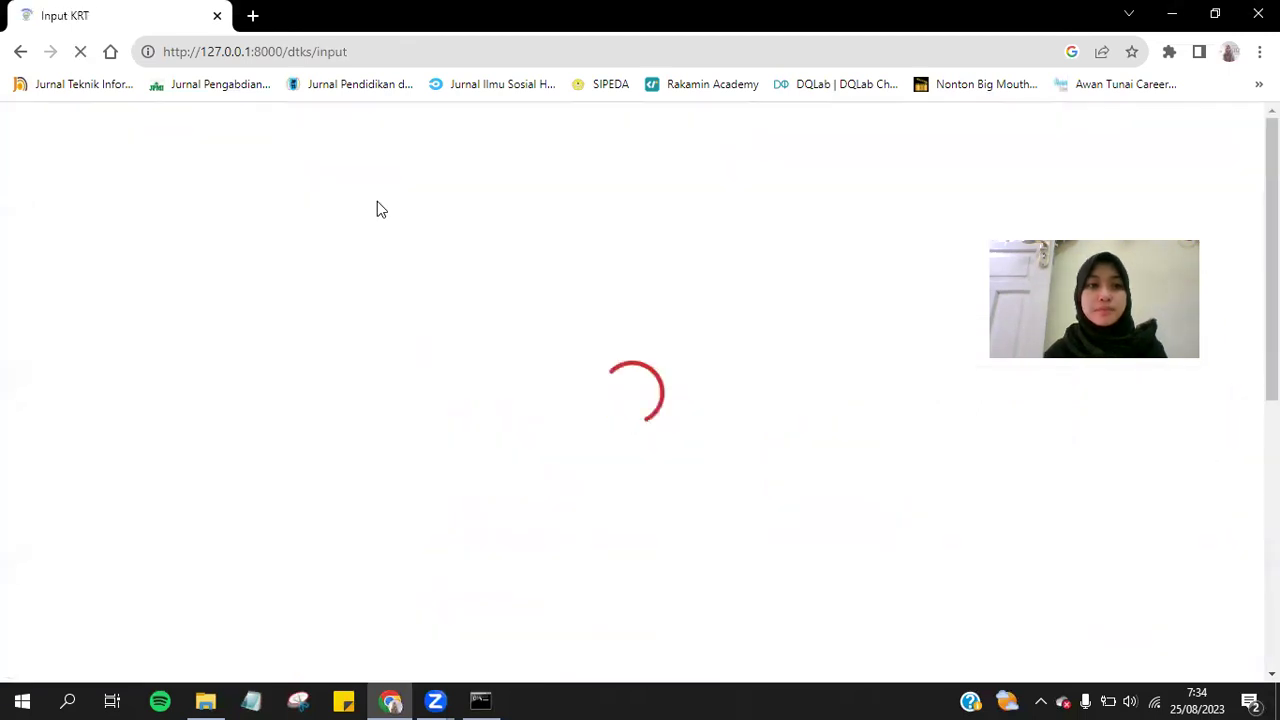
Enter the household's IDJTG number and the head of household's name.
{"action": "scroll", "coordinate": [490, 316], "scroll_direction": "down", "scroll_amount": 4}
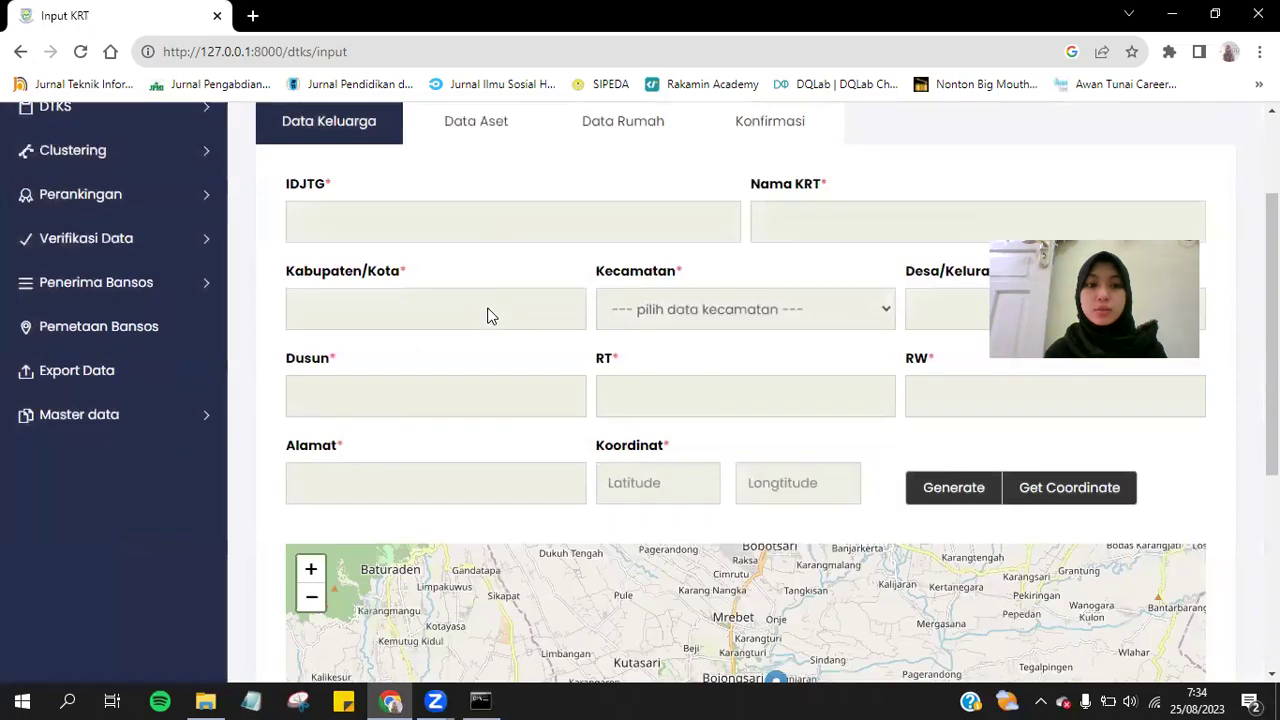
{"action": "scroll", "coordinate": [486, 310], "scroll_direction": "up", "scroll_amount": 1}
{"action": "scroll", "coordinate": [656, 292], "scroll_direction": "down", "scroll_amount": 2}
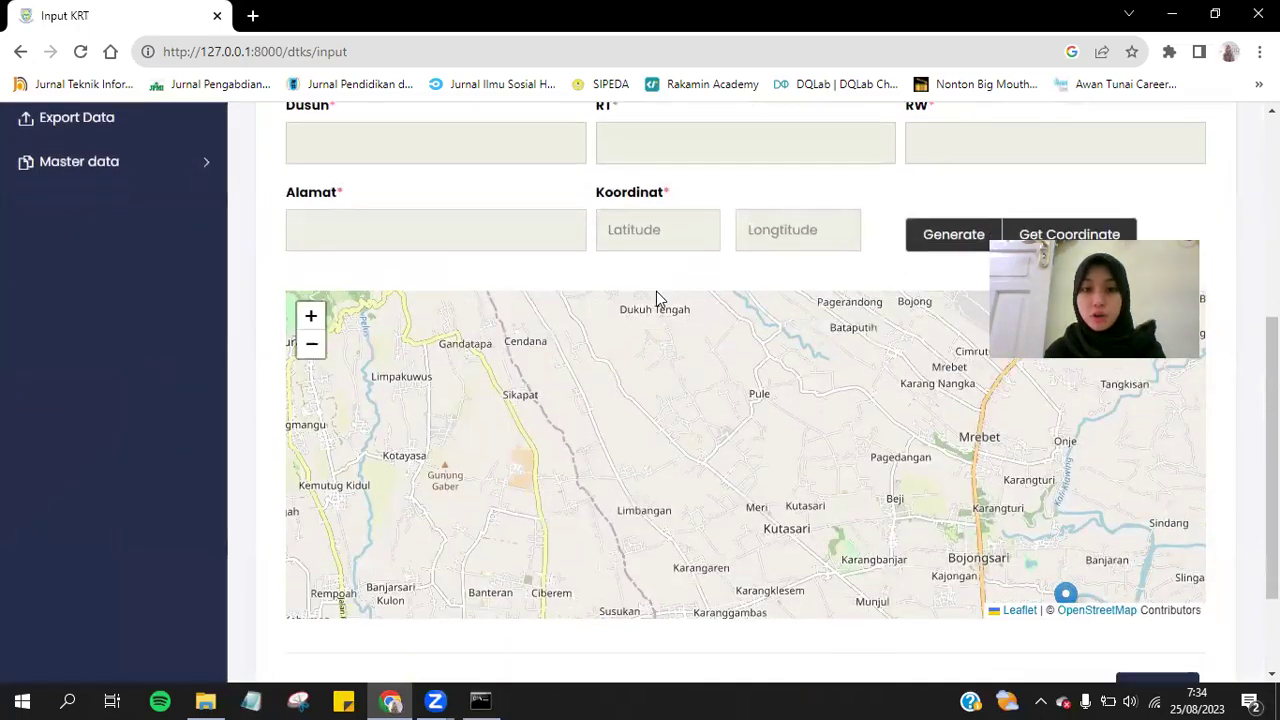
{"action": "scroll", "coordinate": [656, 288], "scroll_direction": "up", "scroll_amount": 3}
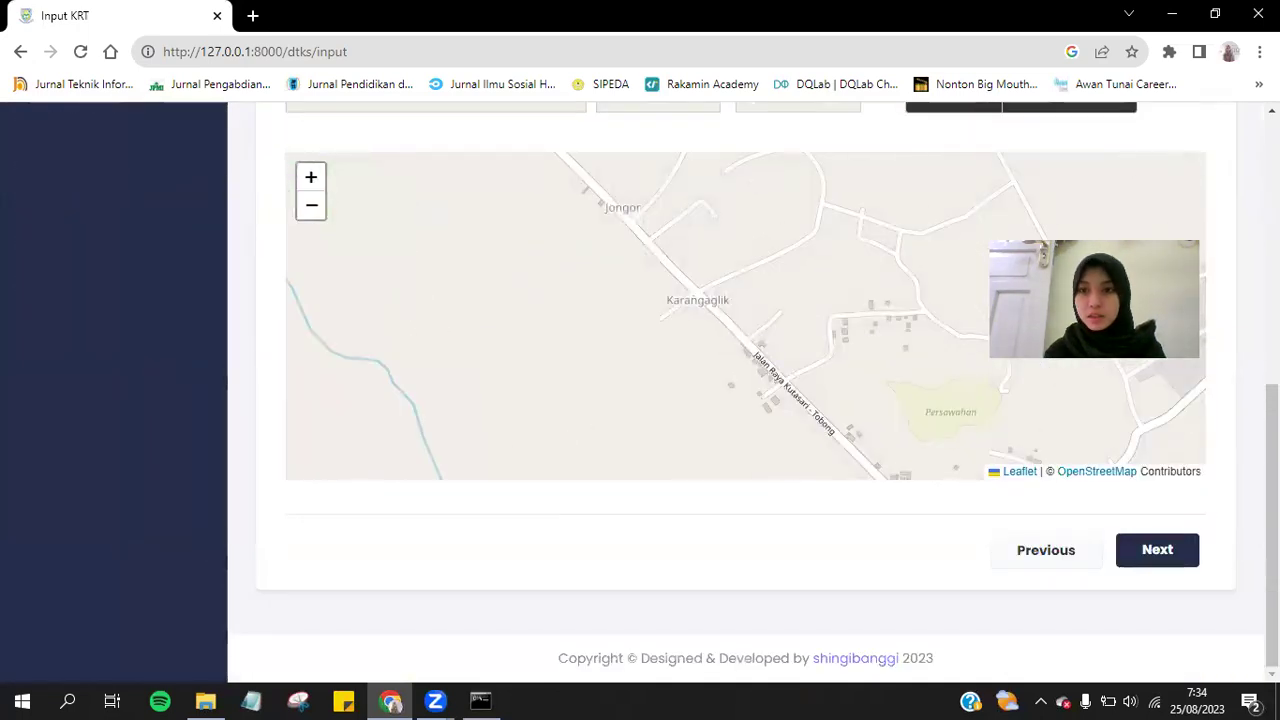
{"action": "scroll", "coordinate": [478, 492], "scroll_direction": "up", "scroll_amount": 5}
{"action": "left_click", "coordinate": [412, 364]}
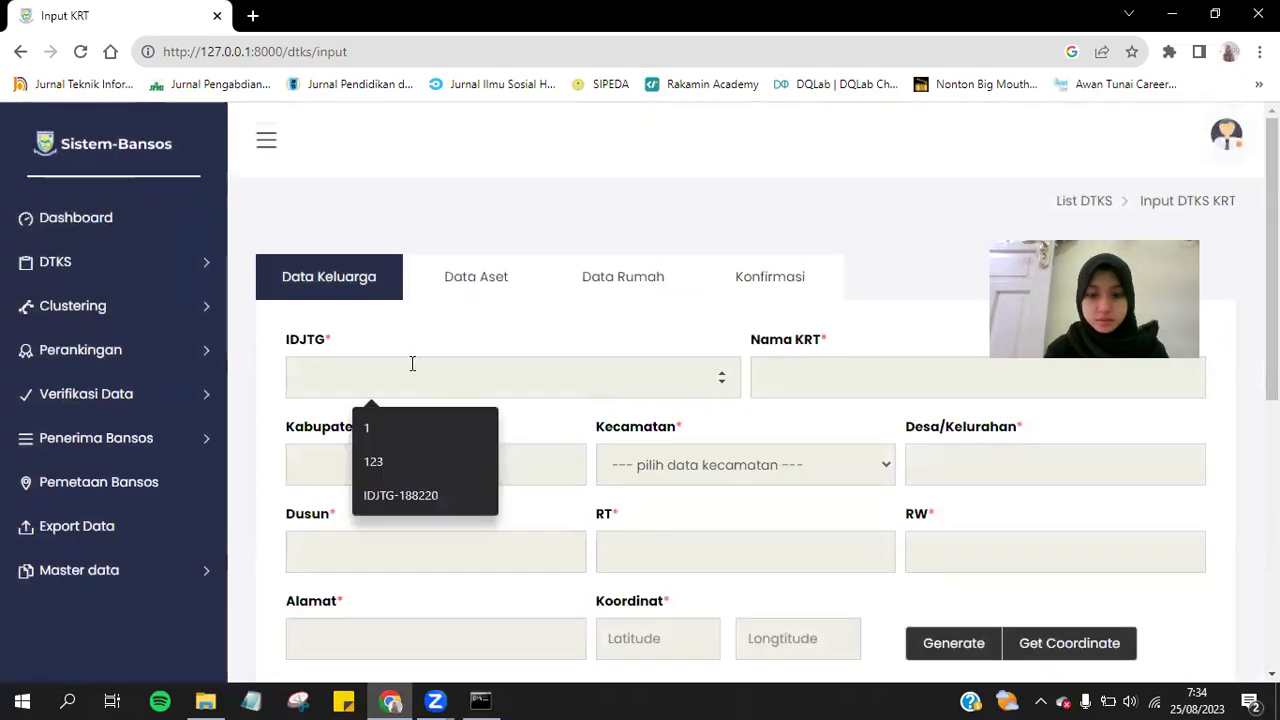
{"action": "type", "text": "12345"}
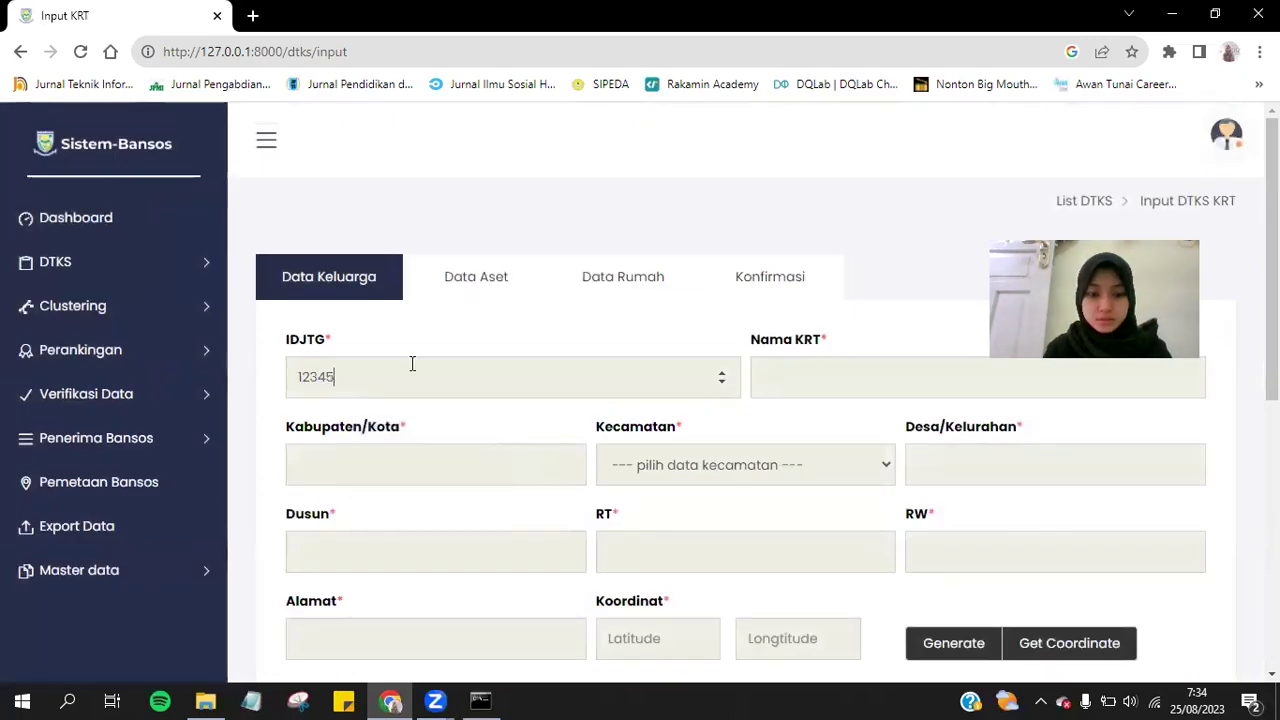
{"action": "type", "text": "678901010"}
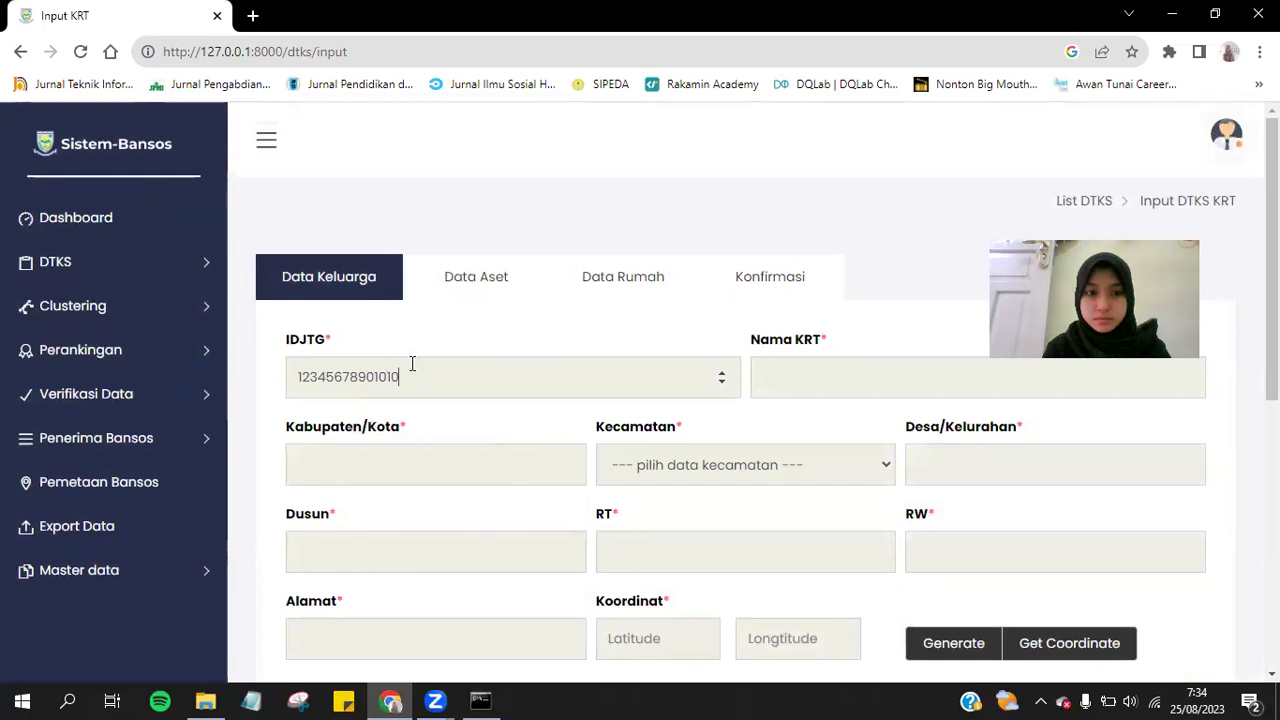
{"action": "left_click", "coordinate": [822, 384]}
{"action": "type", "text": "GENDIS"}
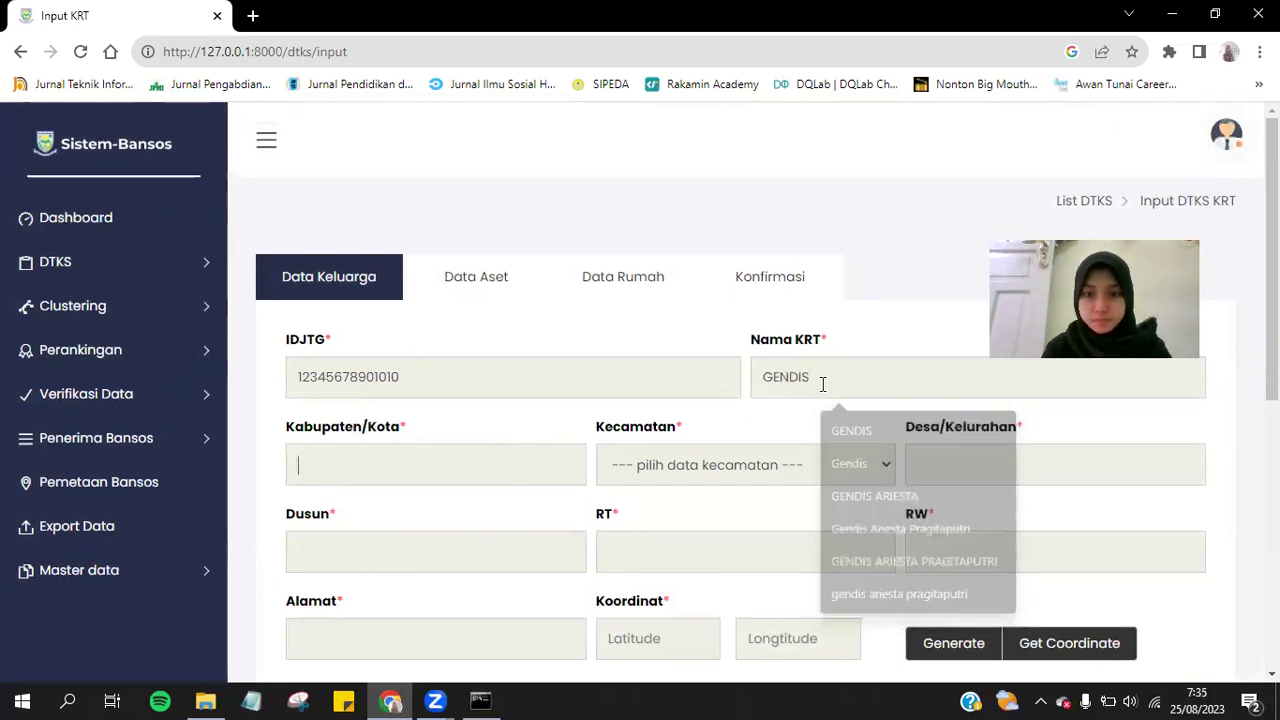
{"action": "type", "text": "PU"}
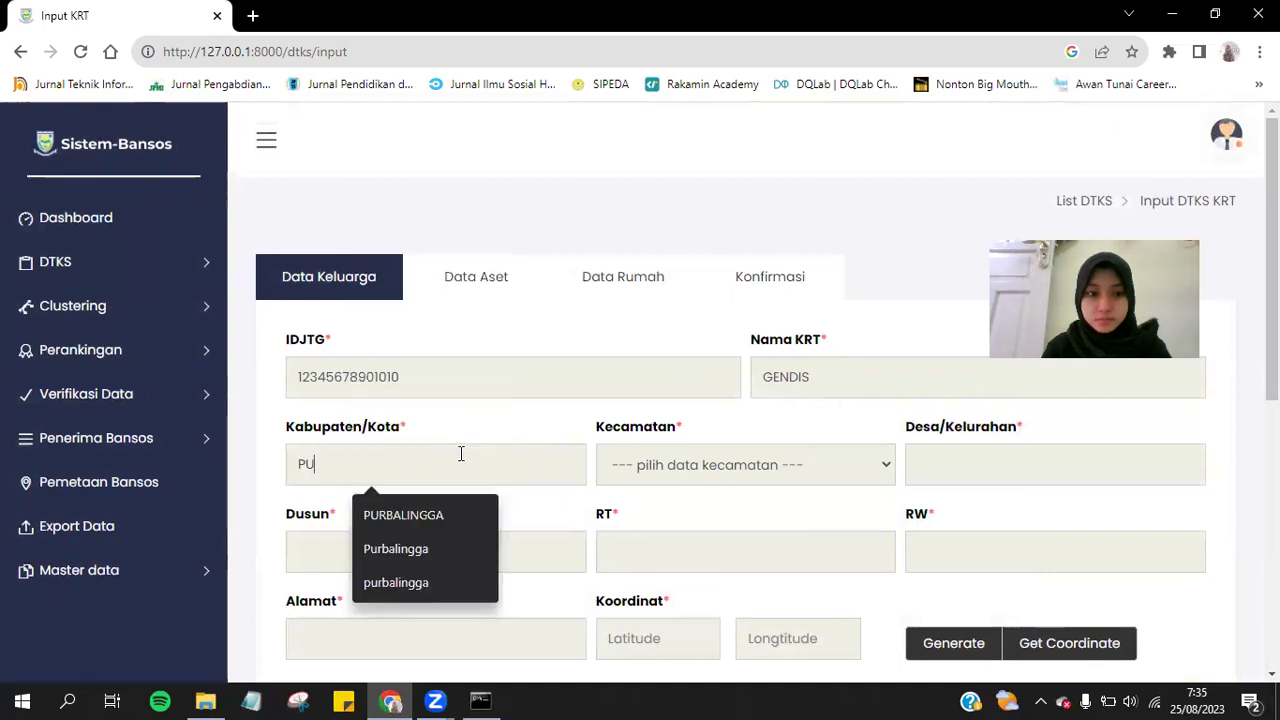
Choose Kabupaten PURBALINGGA, Kecamatan KEJOBONG and Desa BUSAN.
{"action": "left_click", "coordinate": [418, 525]}
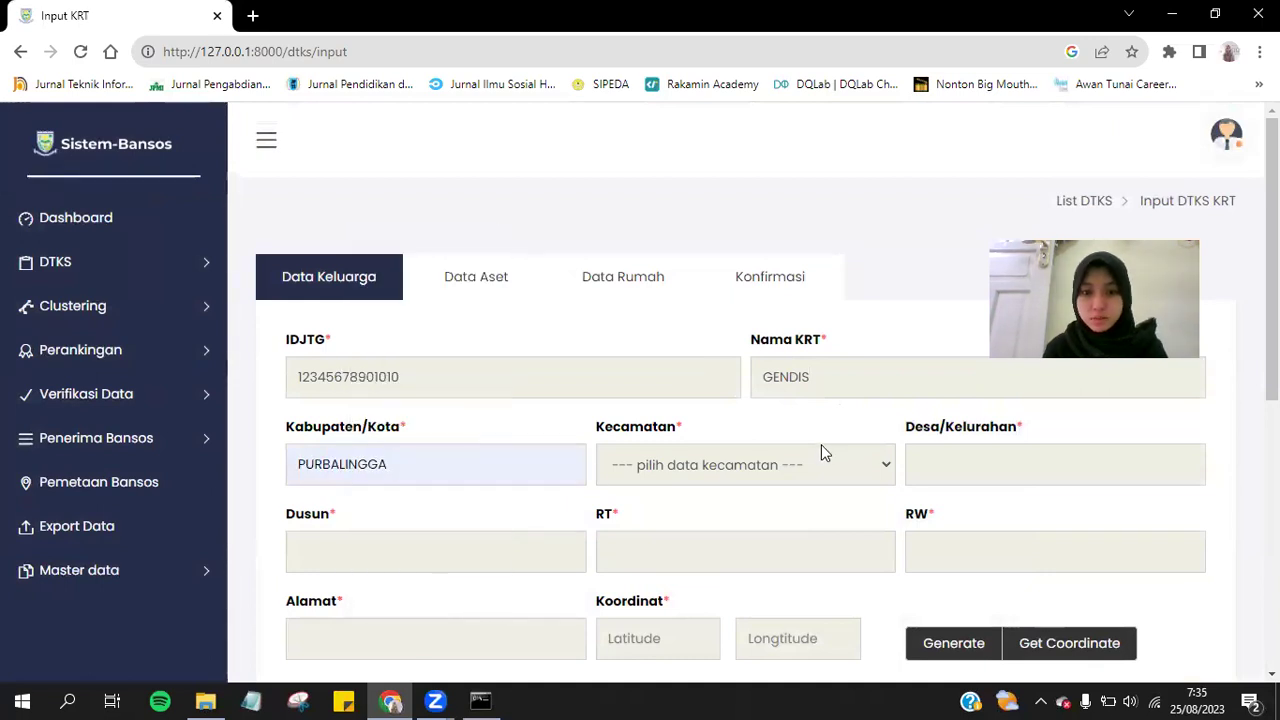
{"action": "left_click", "coordinate": [821, 454]}
{"action": "left_click", "coordinate": [768, 266]}
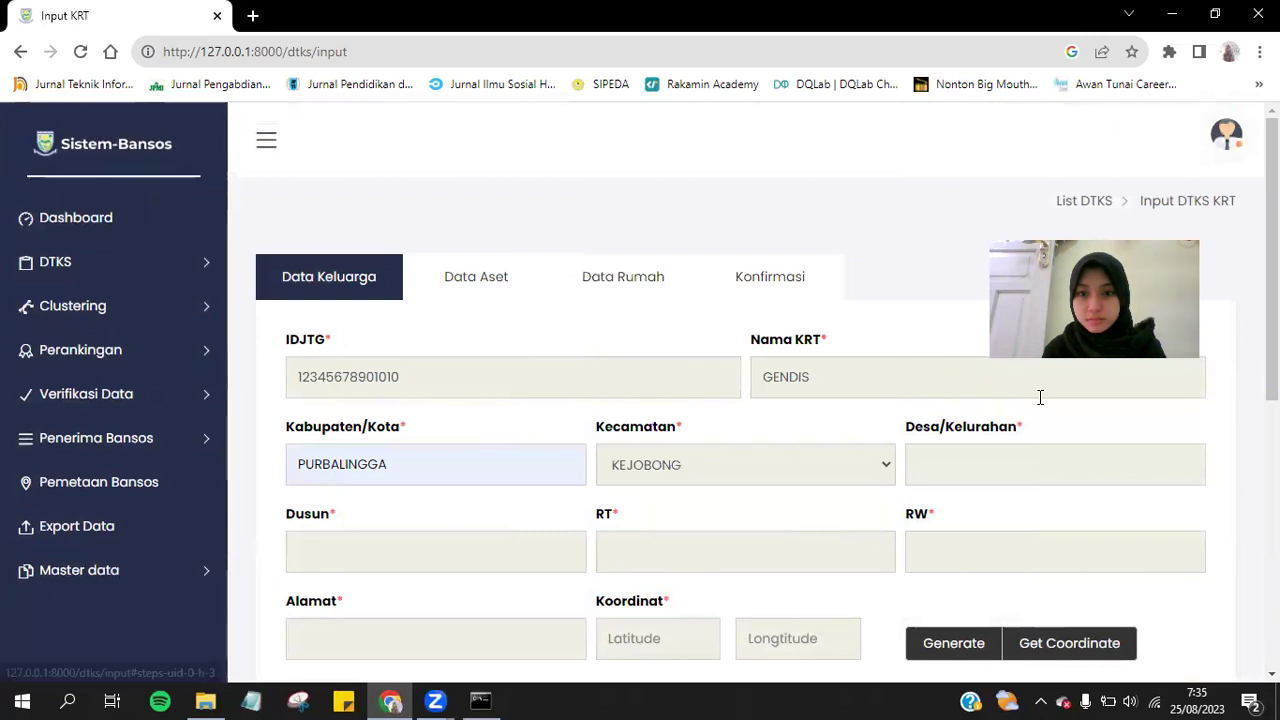
{"action": "left_click", "coordinate": [1034, 463]}
{"action": "type", "text": "BUSAN"}
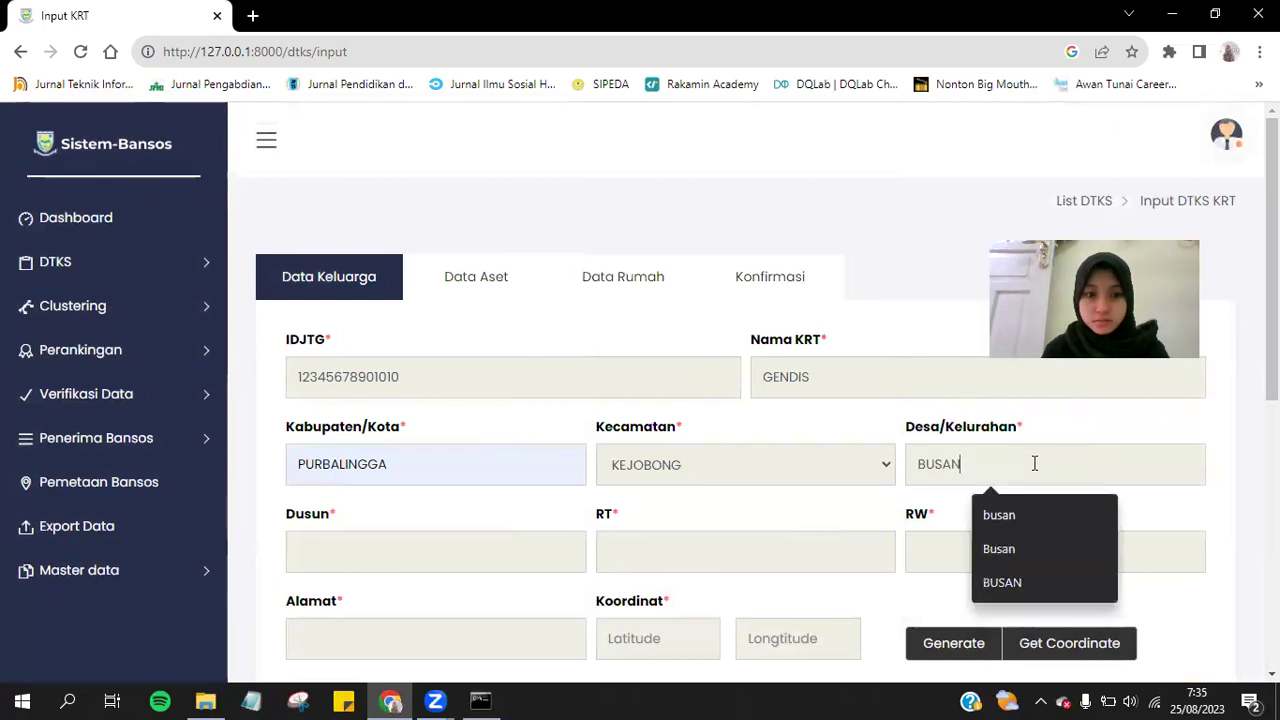
{"action": "scroll", "coordinate": [1034, 463], "scroll_direction": "down", "scroll_amount": 5}
{"action": "scroll", "coordinate": [543, 200], "scroll_direction": "up", "scroll_amount": 1}
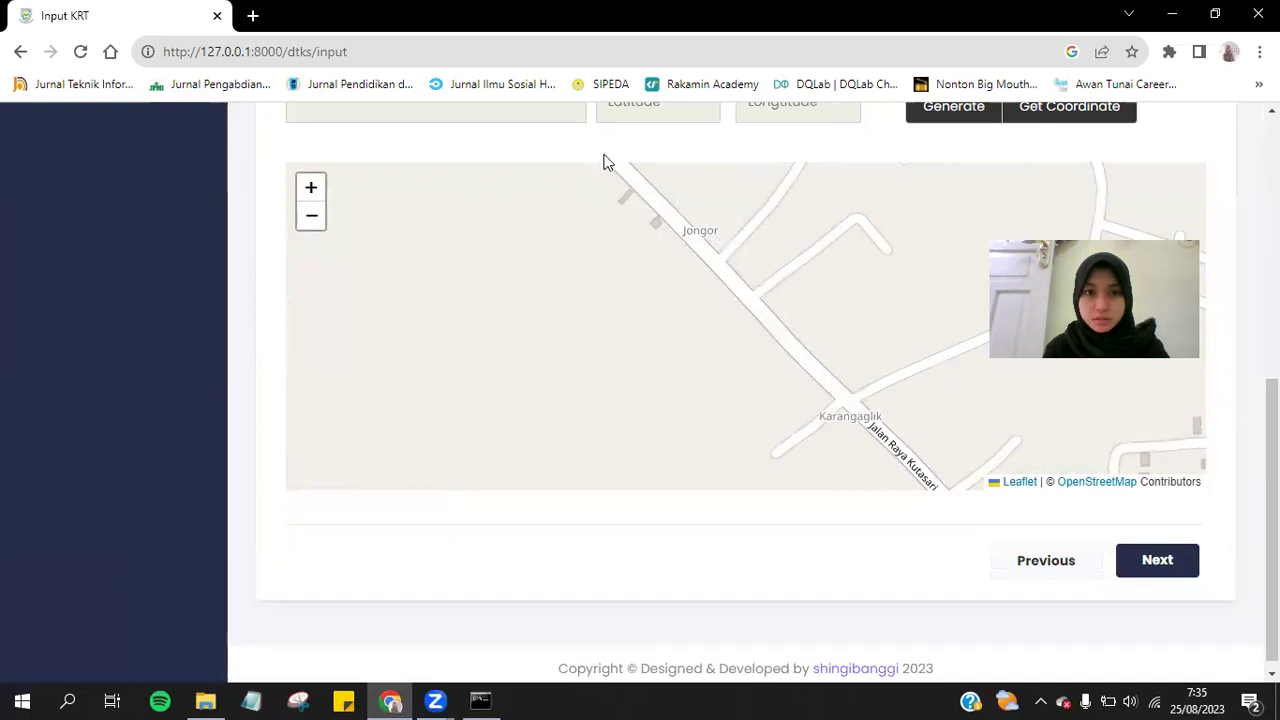
{"action": "scroll", "coordinate": [1270, 500], "scroll_direction": "up", "scroll_amount": 4}
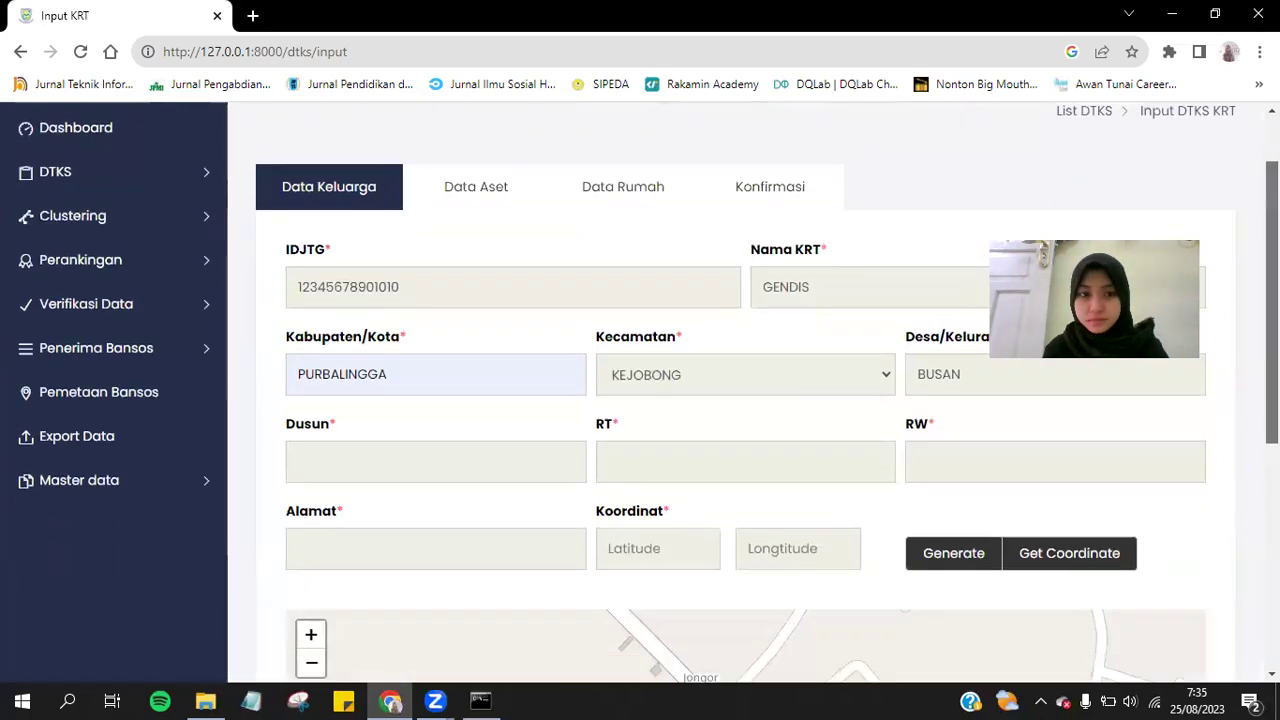
Set Dusun, RT and RW to 1 and fill the street address from the saved suggestion.
{"action": "left_click", "coordinate": [420, 393]}
{"action": "type", "text": "1"}
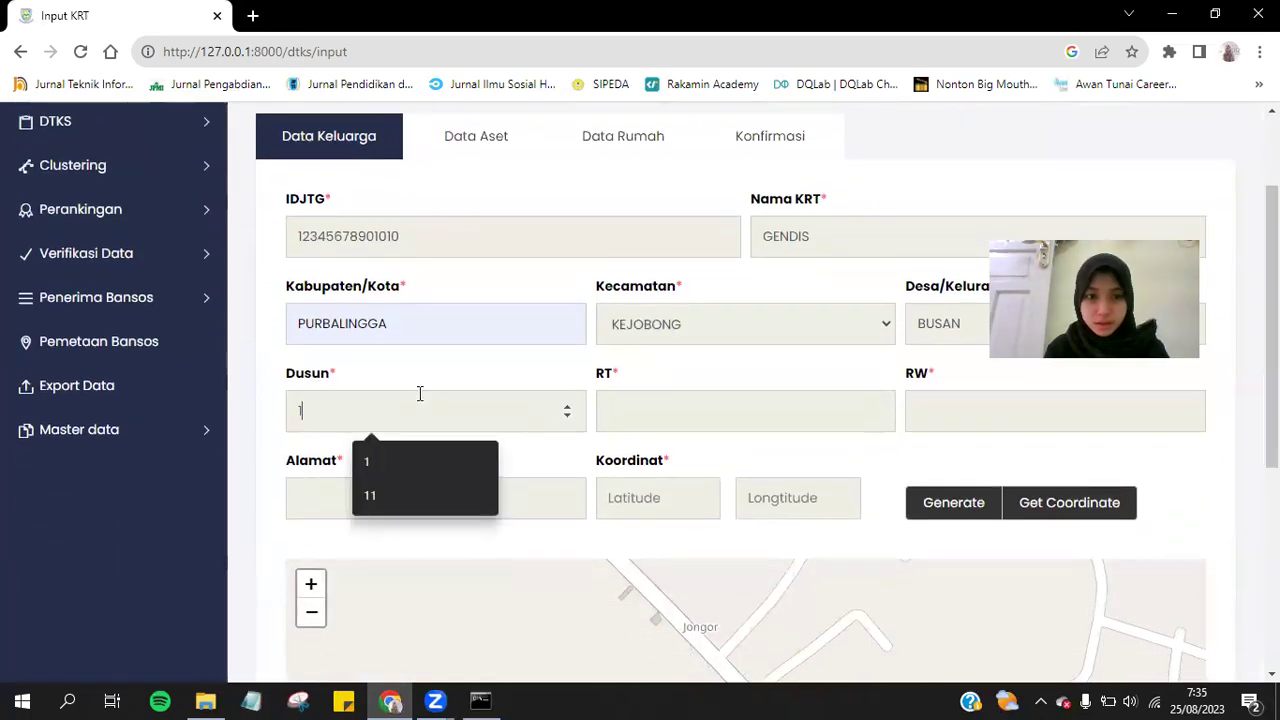
{"action": "key", "text": "Tab"}
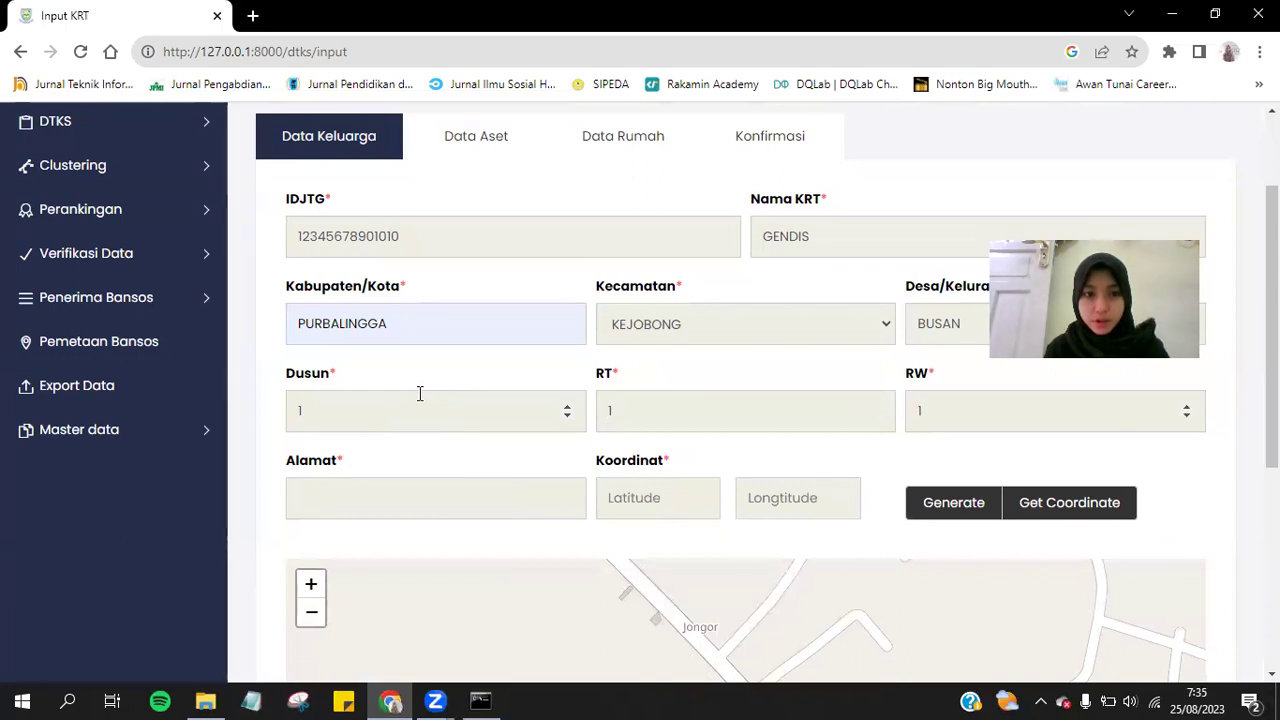
{"action": "type", "text": "PERI"}
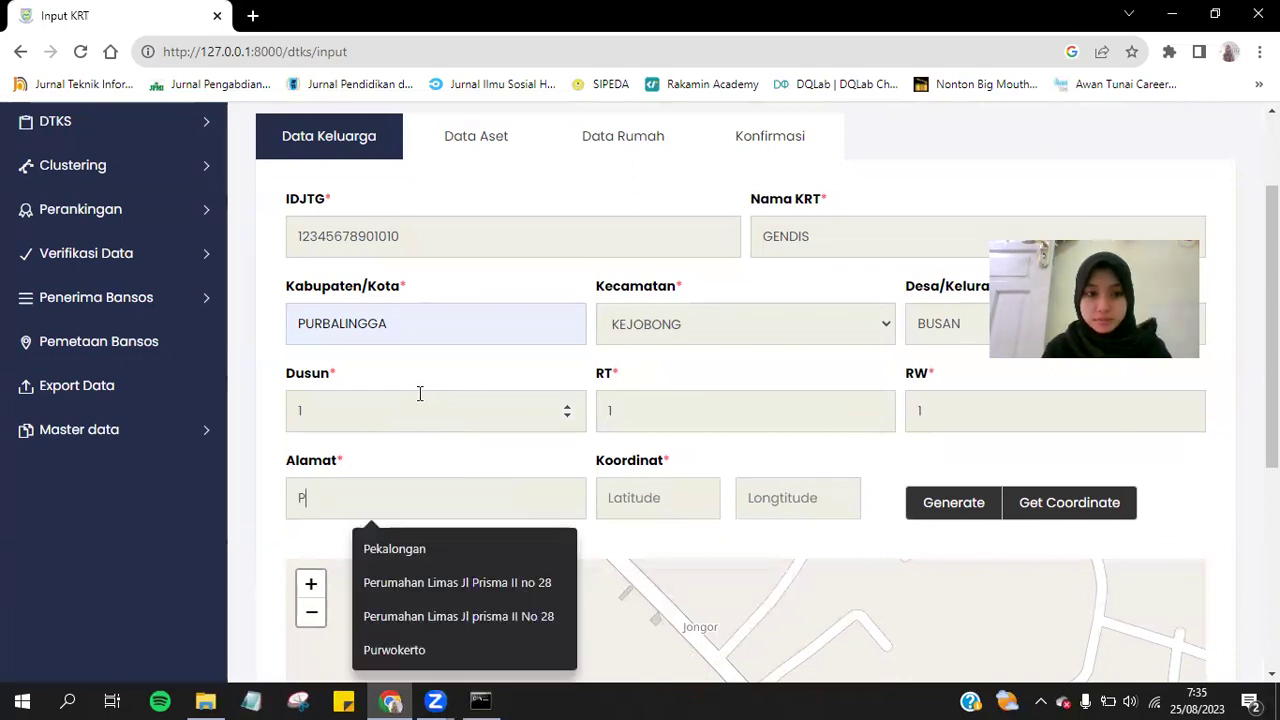
{"action": "key", "text": "BackSpace"}
{"action": "key", "text": "BackSpace"}
{"action": "key", "text": "BackSpace"}
{"action": "key", "text": "BackSpace"}
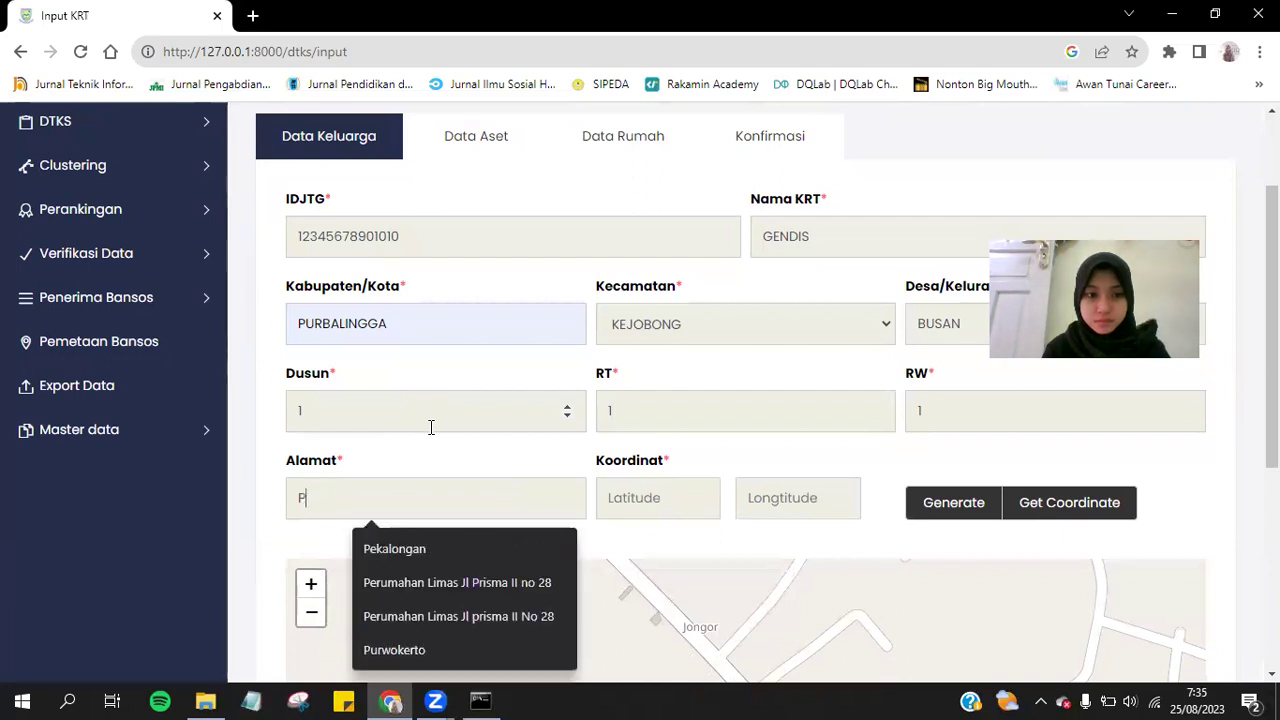
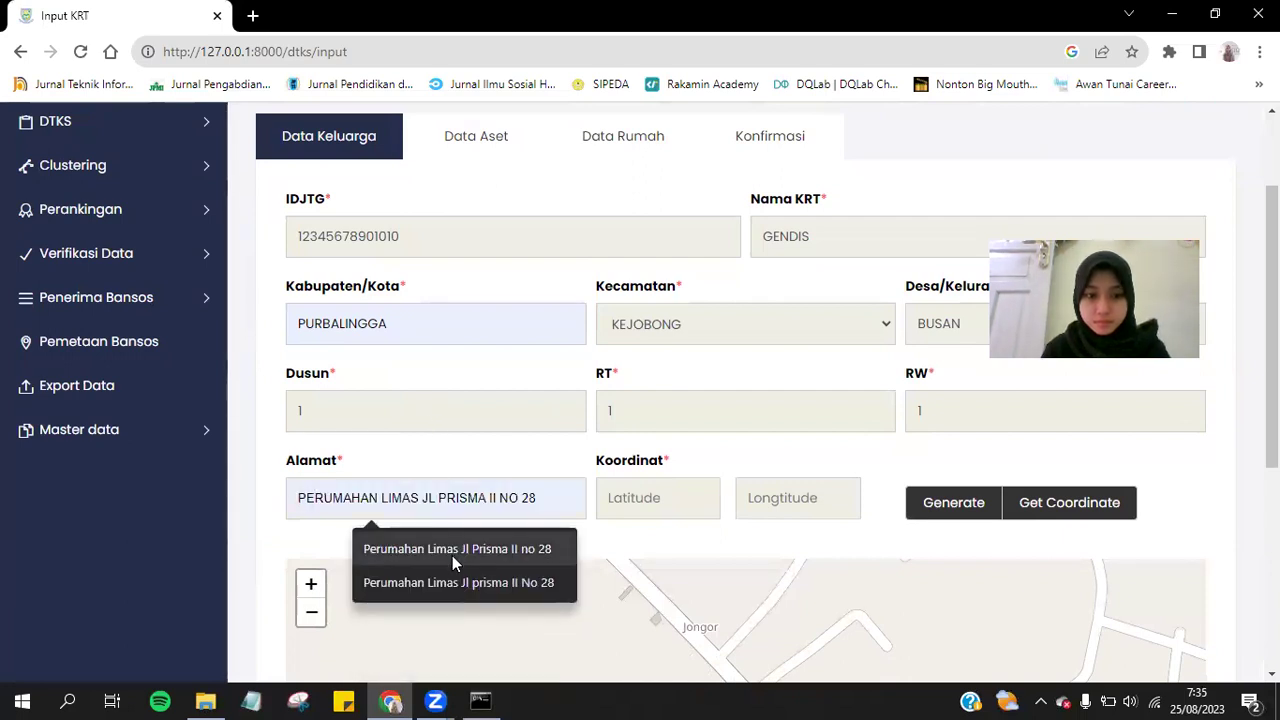
{"action": "left_click", "coordinate": [452, 555]}
Pin a map marker to fill latitude -7,4022912 and longitude 109,0879488.
{"action": "left_click", "coordinate": [650, 508]}
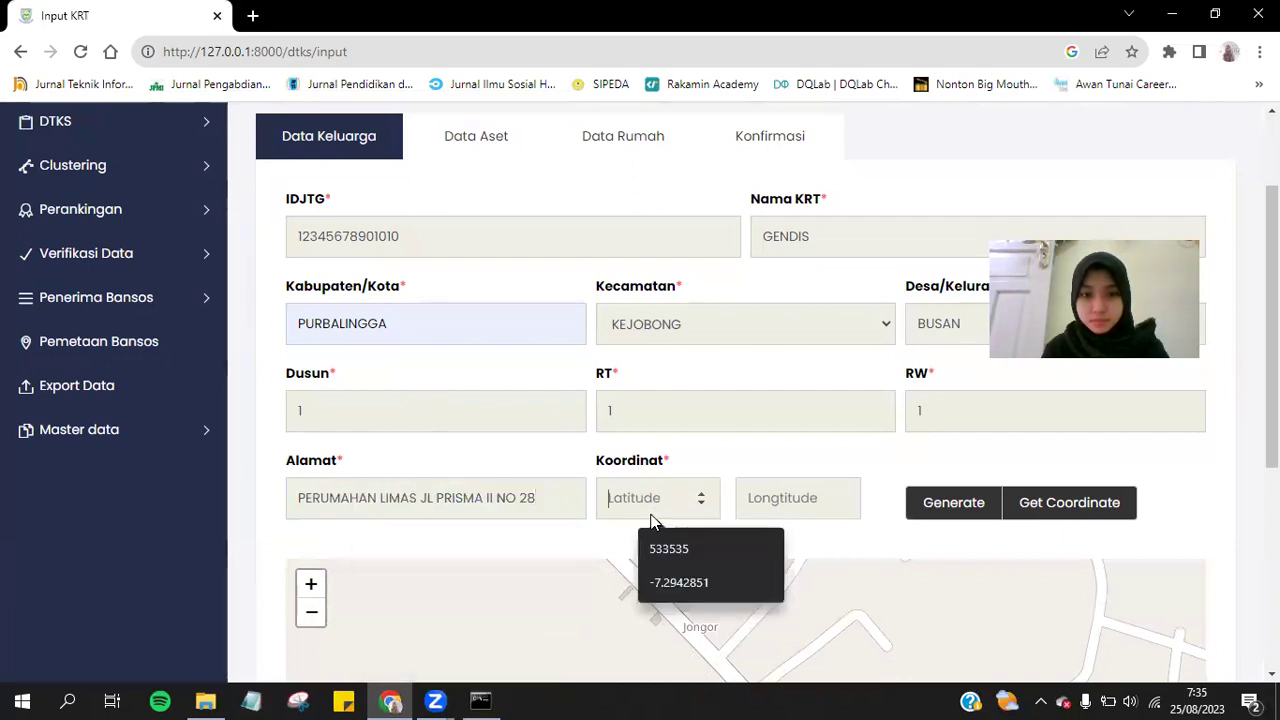
{"action": "left_click", "coordinate": [817, 553]}
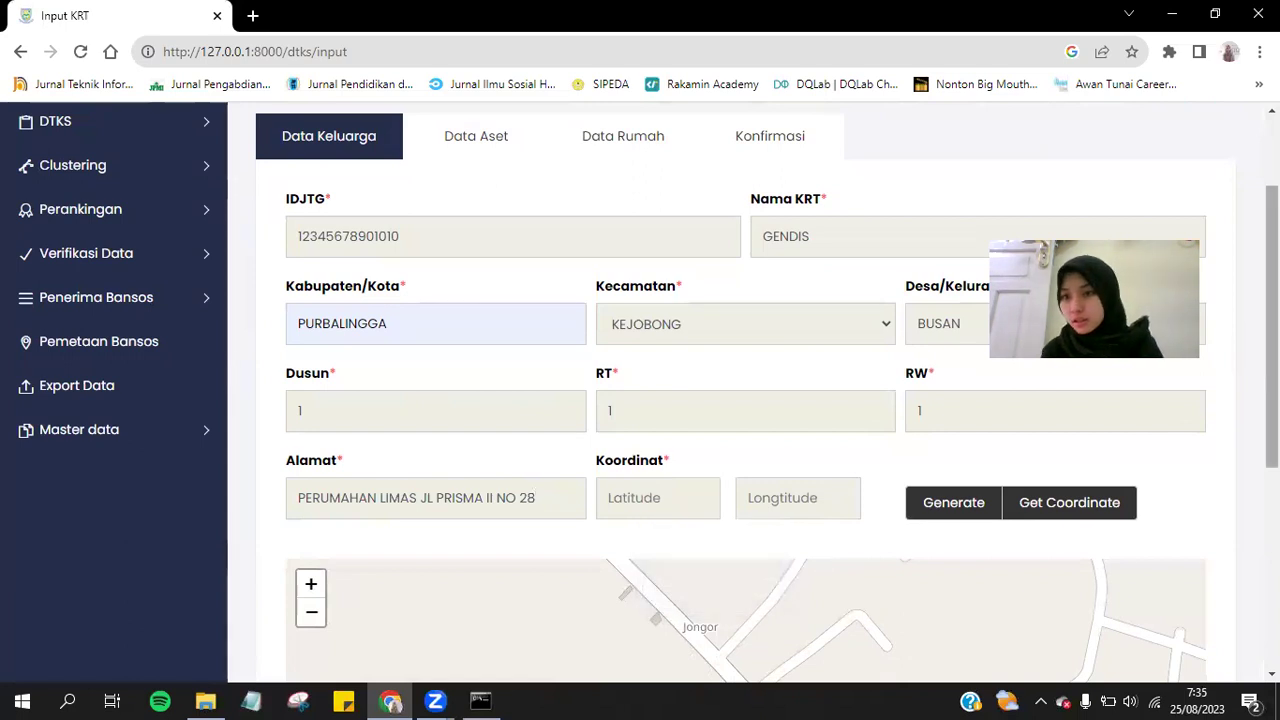
{"action": "scroll", "coordinate": [817, 553], "scroll_direction": "down", "scroll_amount": 2}
{"action": "scroll", "coordinate": [712, 476], "scroll_direction": "down", "scroll_amount": 4}
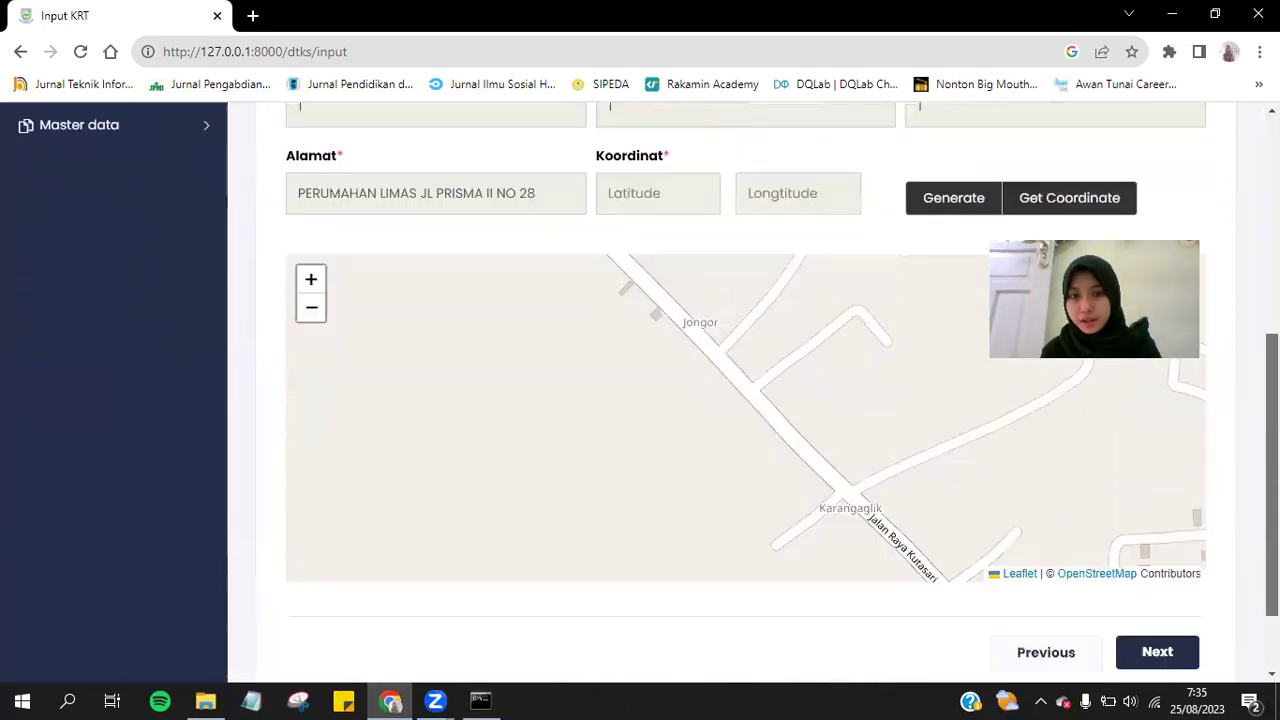
{"action": "scroll", "coordinate": [712, 476], "scroll_direction": "up", "scroll_amount": 4}
{"action": "scroll", "coordinate": [712, 476], "scroll_direction": "down", "scroll_amount": 3}
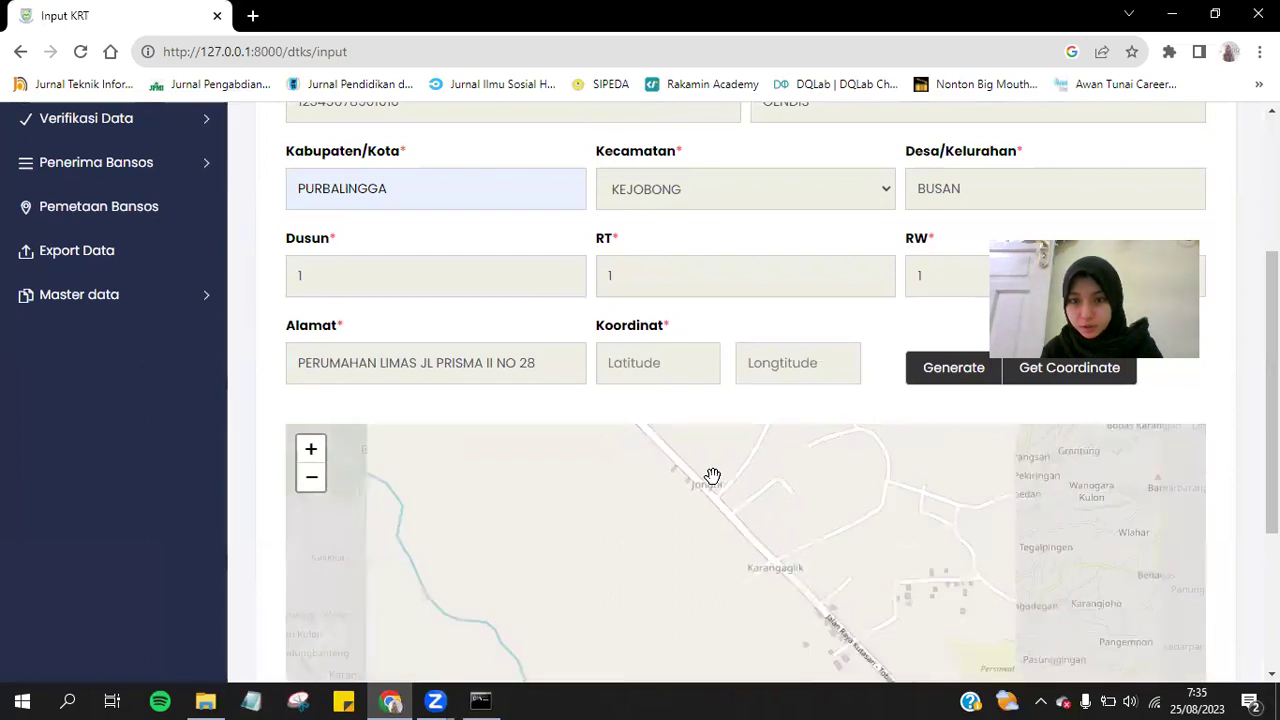
{"action": "left_click", "coordinate": [955, 368]}
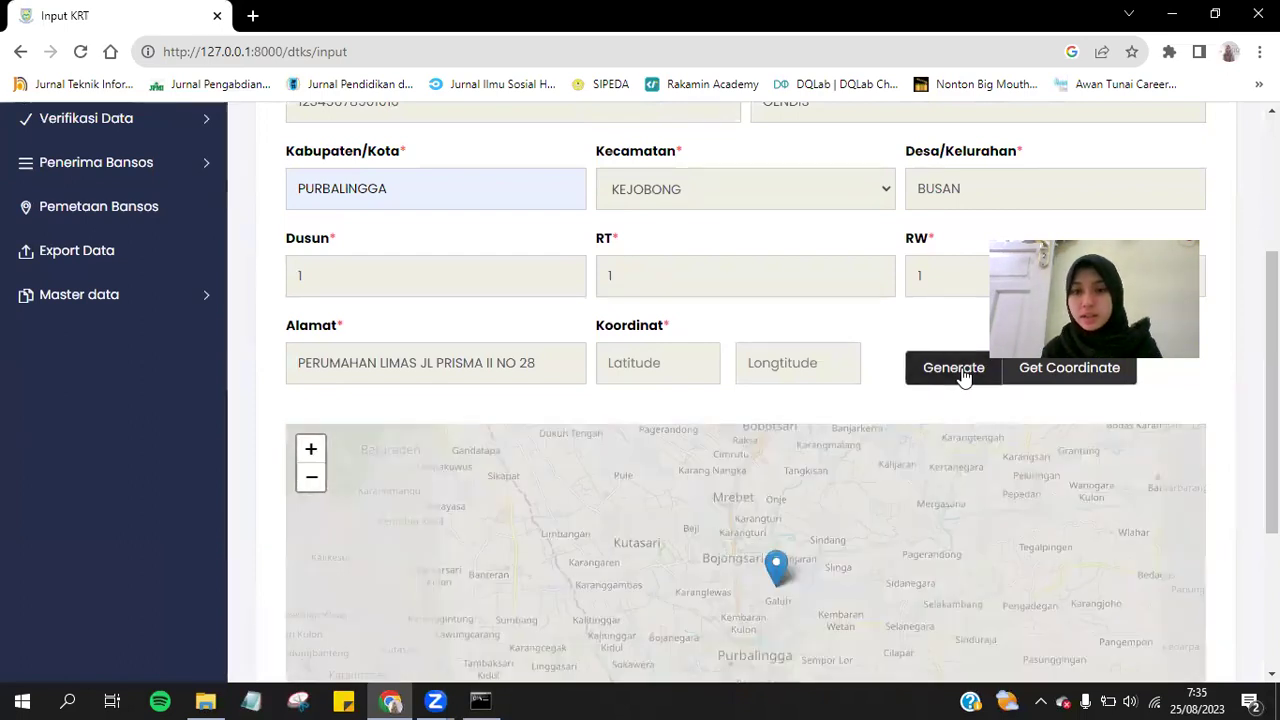
{"action": "left_click", "coordinate": [1068, 380]}
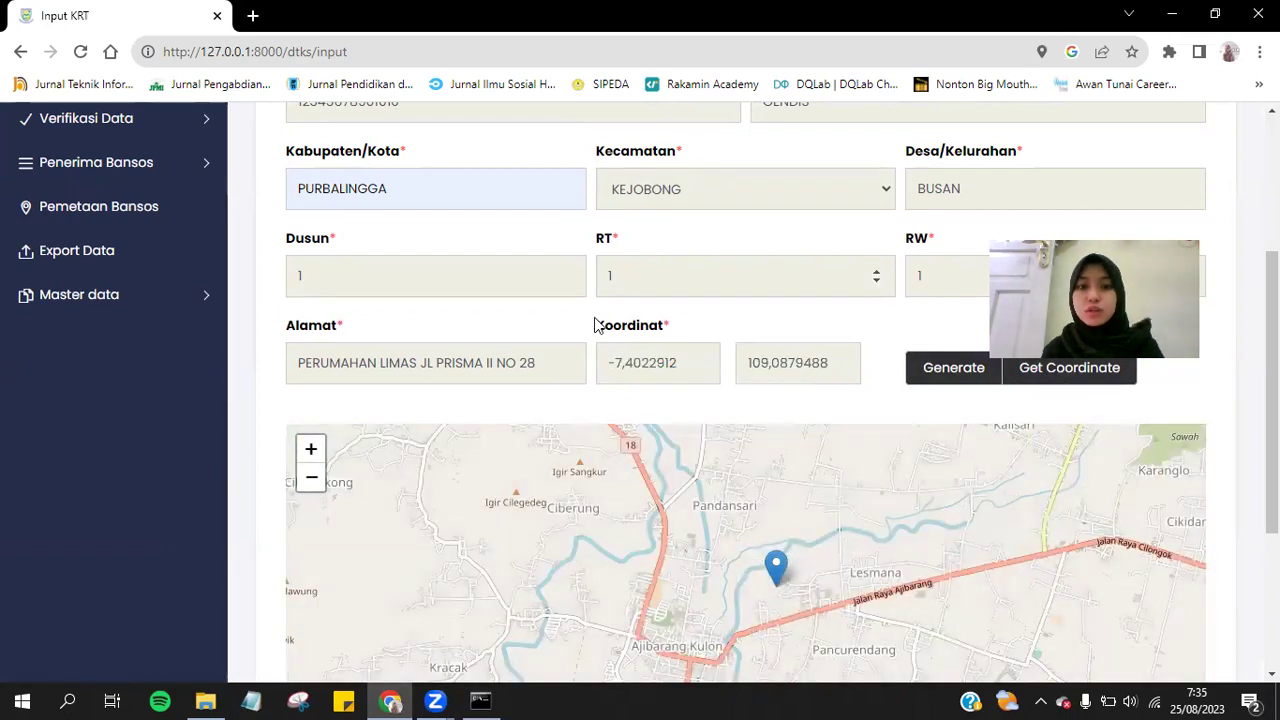
On the Data Aset tab, mark the gas cylinder and refrigerator as Tidak Punya.
{"action": "scroll", "coordinate": [960, 263], "scroll_direction": "down", "scroll_amount": 1}
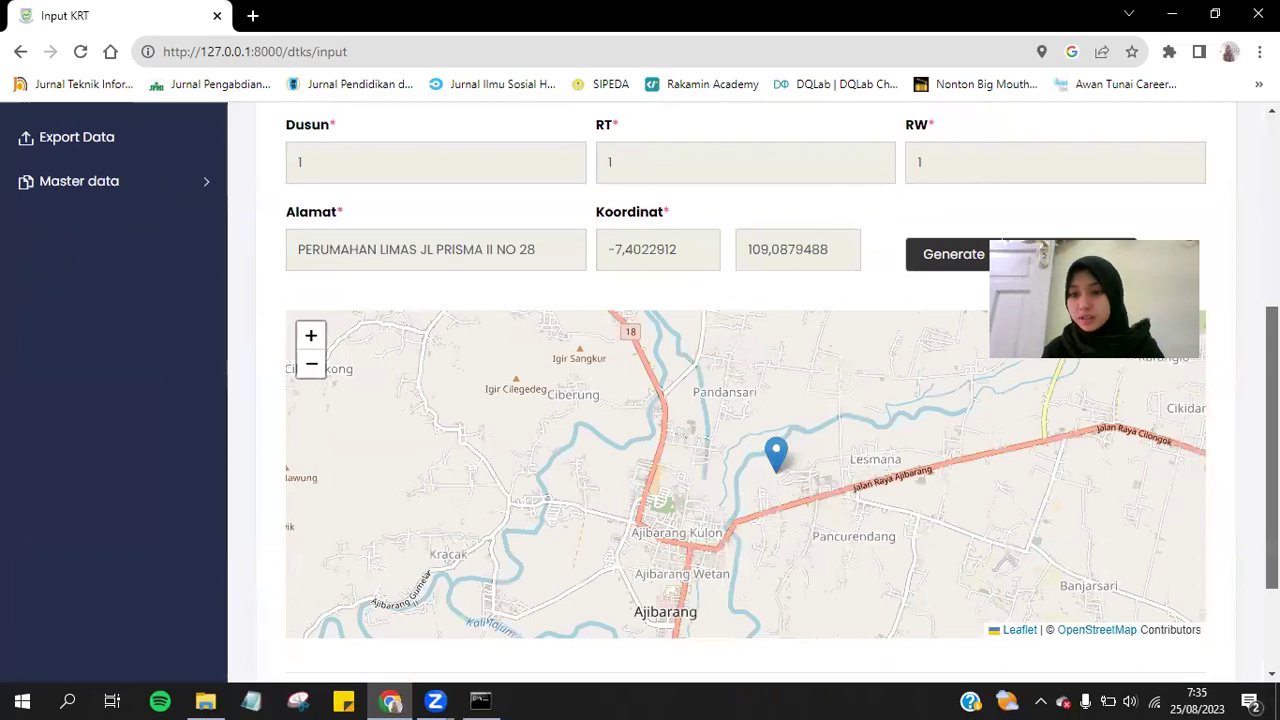
{"action": "scroll", "coordinate": [745, 390], "scroll_direction": "down", "scroll_amount": 2}
{"action": "left_click", "coordinate": [1147, 548]}
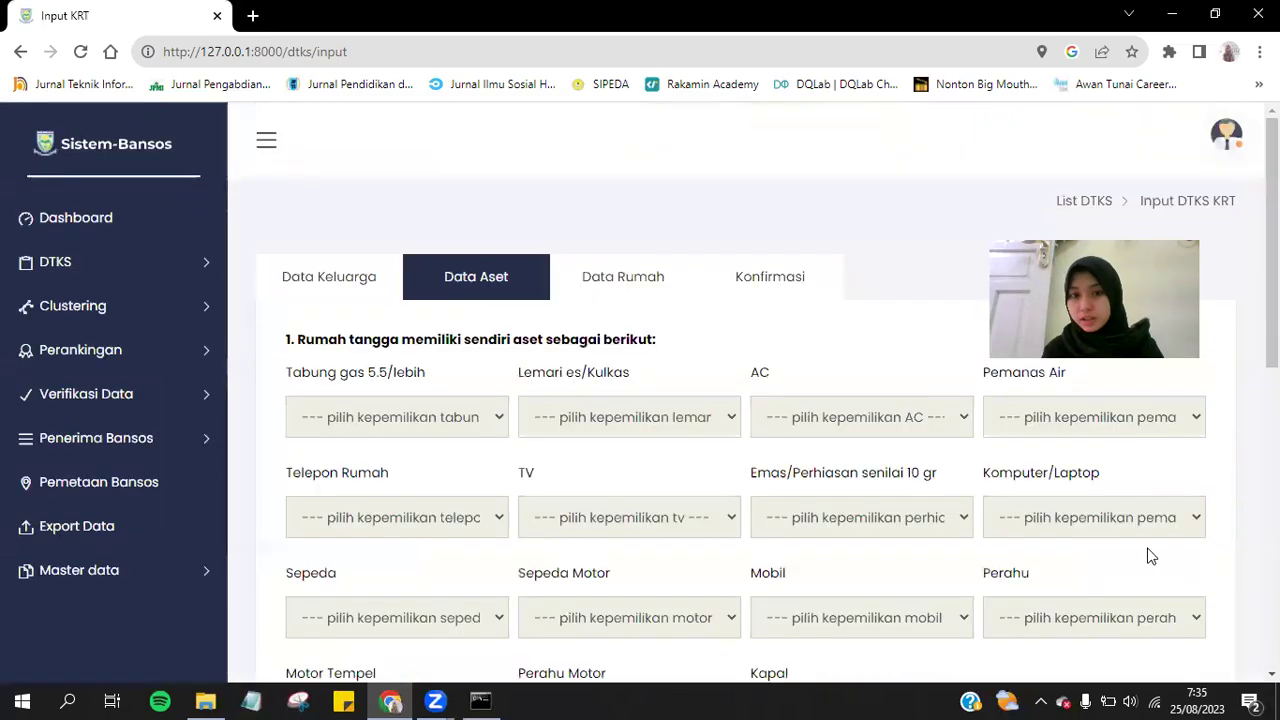
{"action": "left_click", "coordinate": [445, 420]}
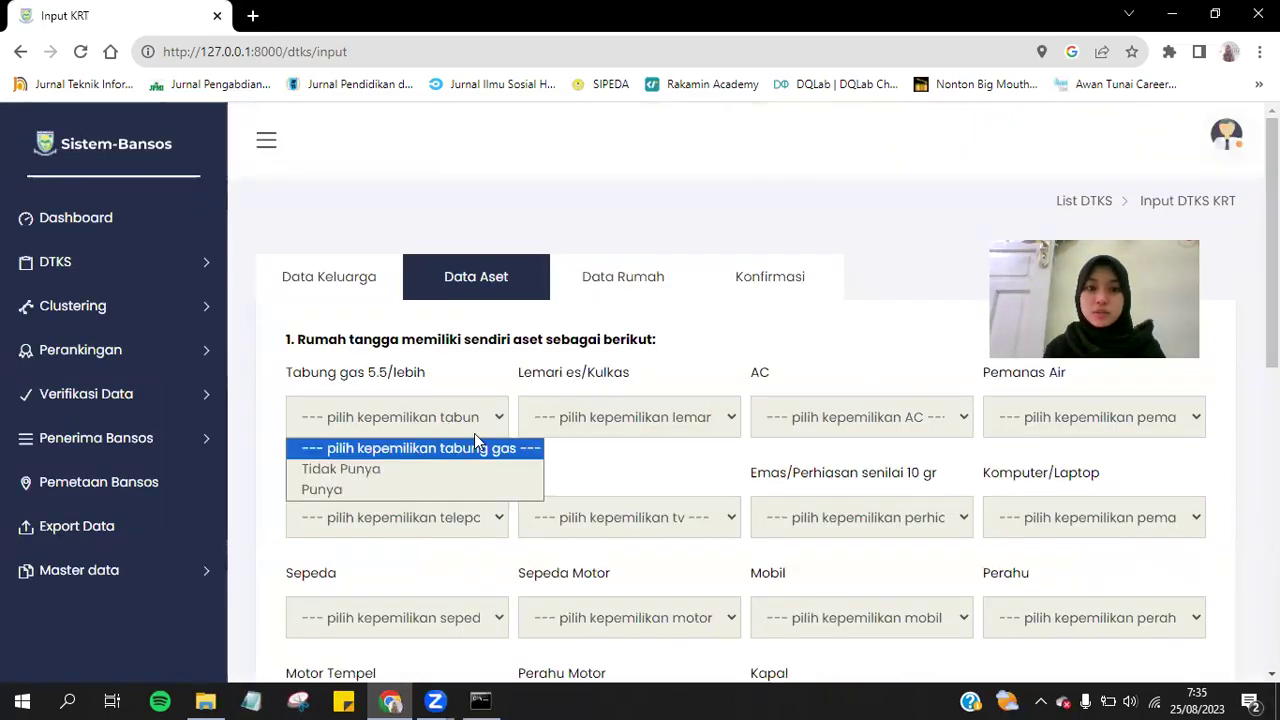
{"action": "left_click", "coordinate": [457, 469]}
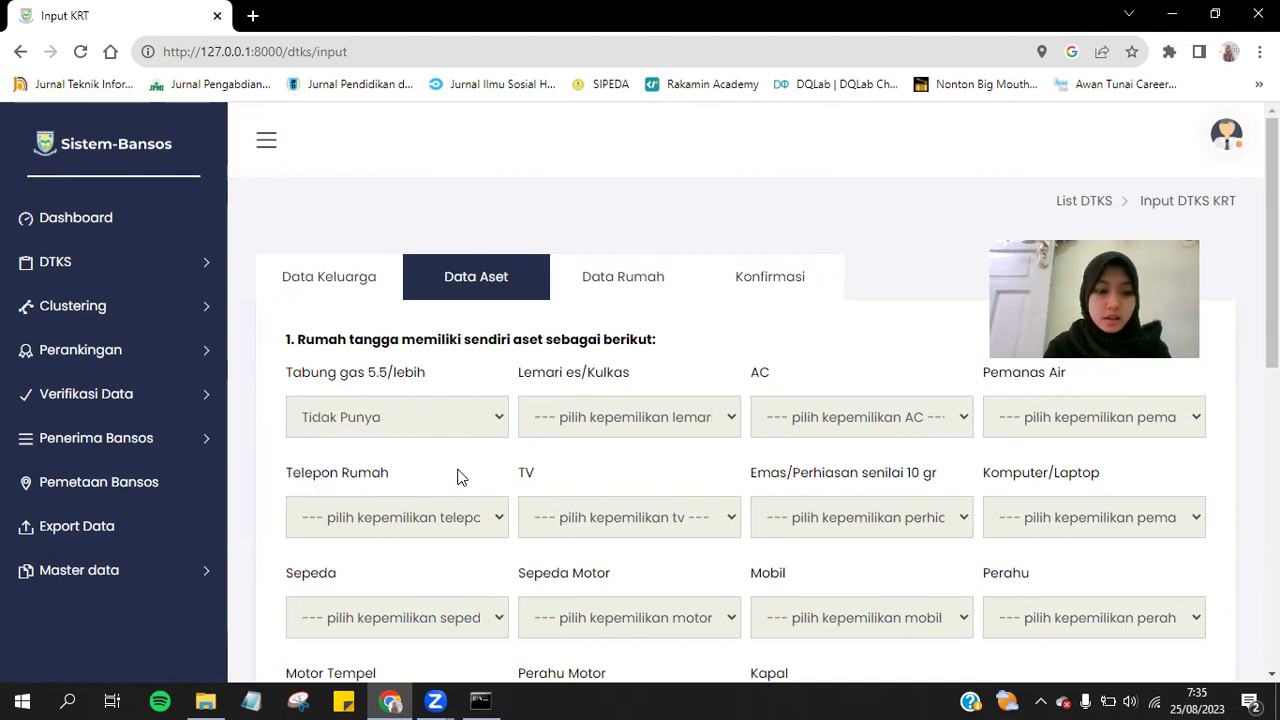
{"action": "left_click", "coordinate": [581, 429]}
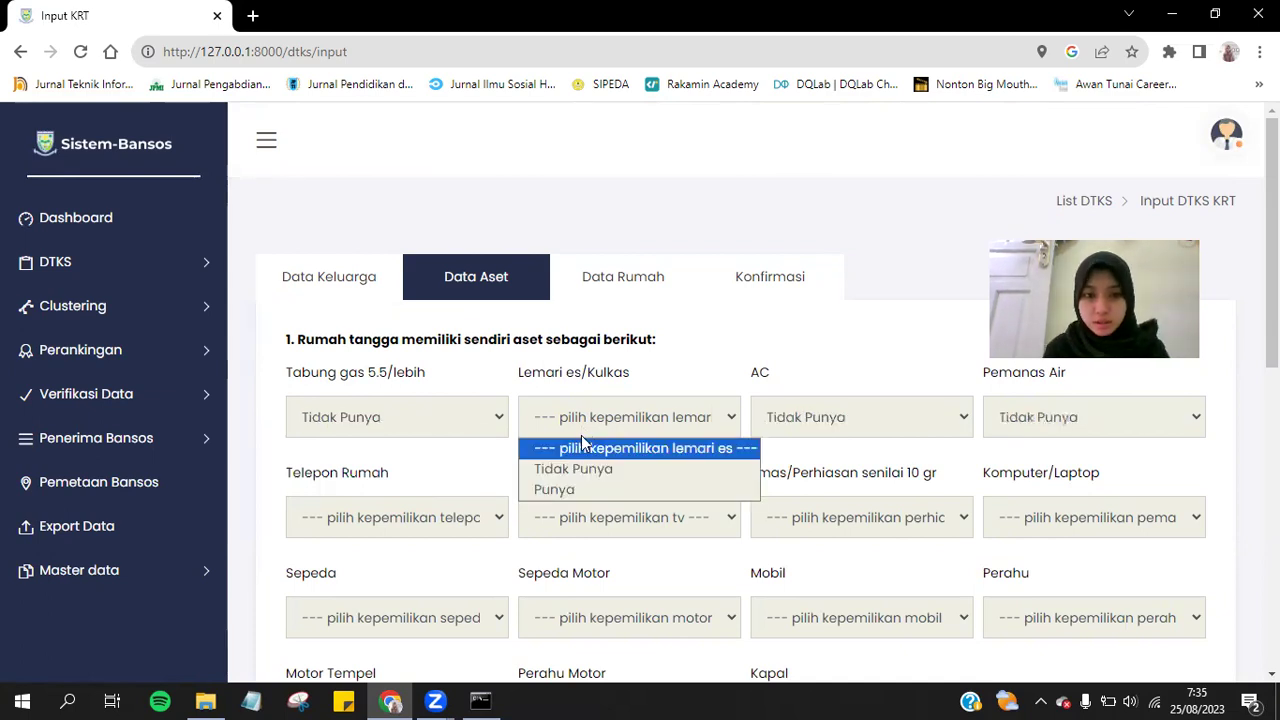
{"action": "left_click", "coordinate": [581, 468]}
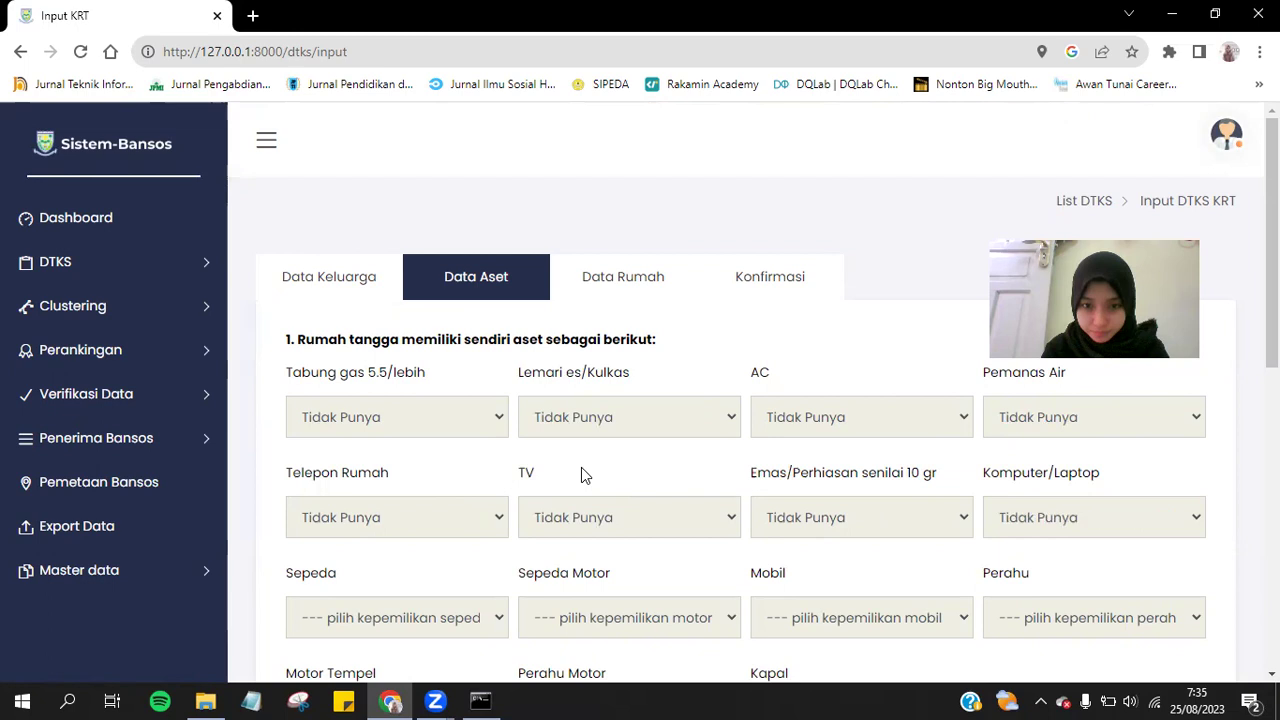
{"action": "scroll", "coordinate": [581, 467], "scroll_direction": "down", "scroll_amount": 2}
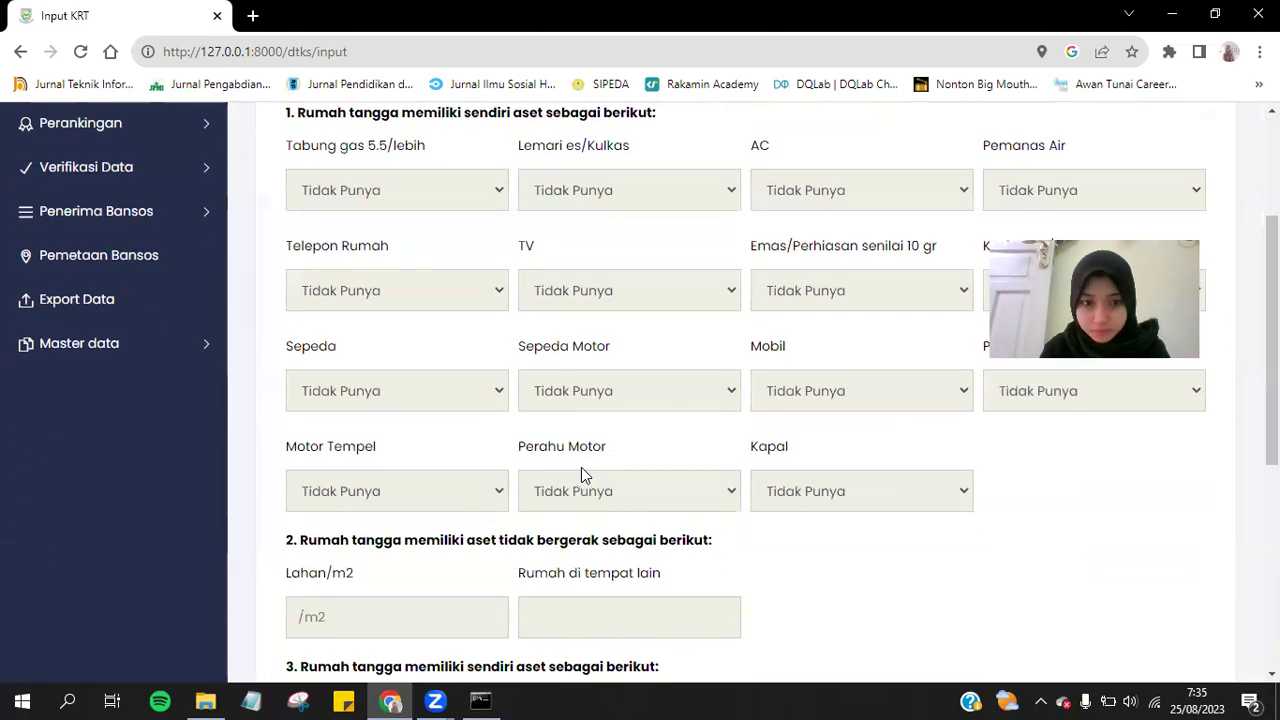
{"action": "scroll", "coordinate": [581, 467], "scroll_direction": "down", "scroll_amount": 2}
Enter land and other houses as 0, each livestock as 1, and spending Rp. 0 - 400.000.
{"action": "left_click", "coordinate": [418, 442]}
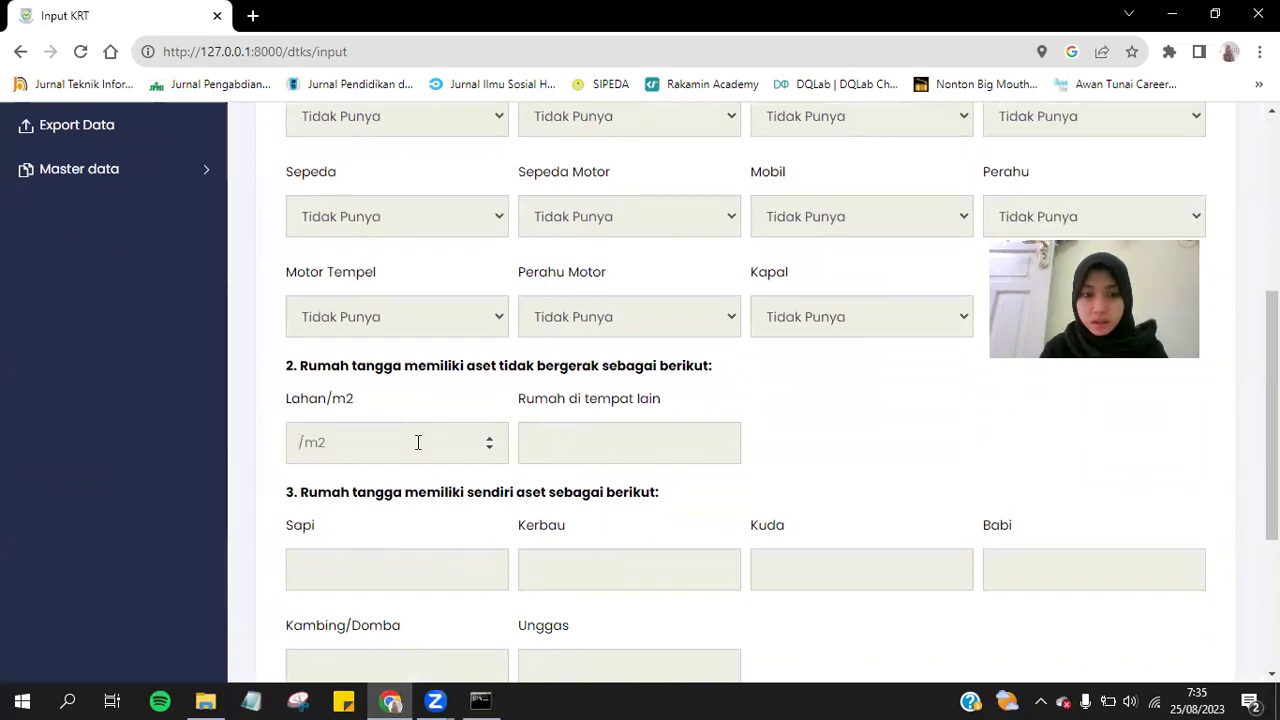
{"action": "key", "text": "Tab"}
{"action": "type", "text": "0"}
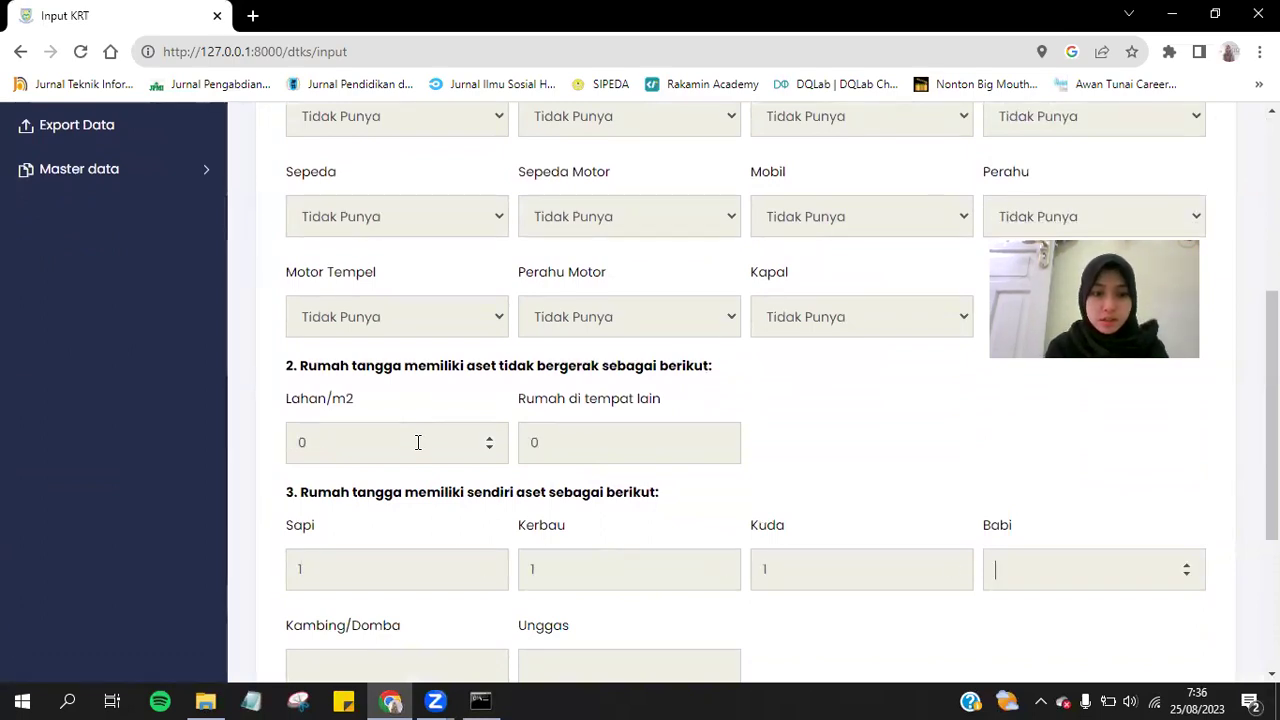
{"action": "type", "text": "1"}
{"action": "key", "text": "Tab"}
{"action": "type", "text": "1"}
{"action": "key", "text": "Tab"}
{"action": "type", "text": "1"}
{"action": "scroll", "coordinate": [418, 446], "scroll_direction": "down", "scroll_amount": 3}
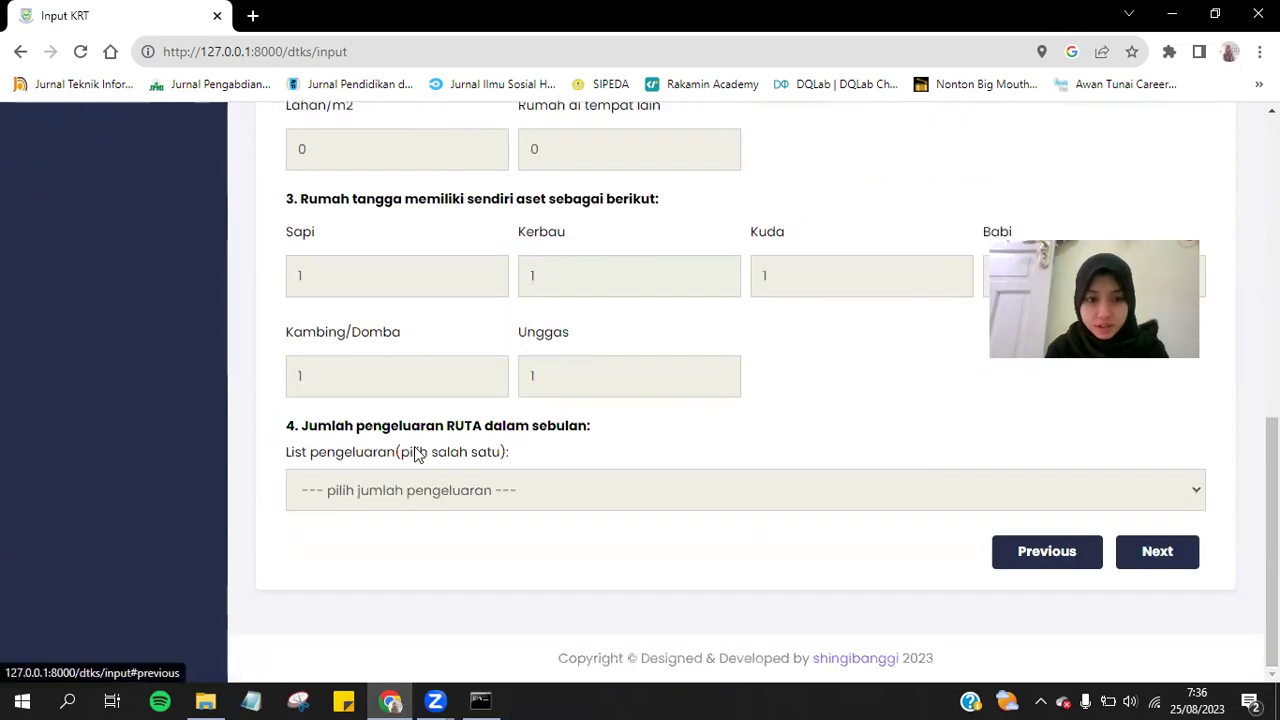
{"action": "left_click", "coordinate": [426, 494]}
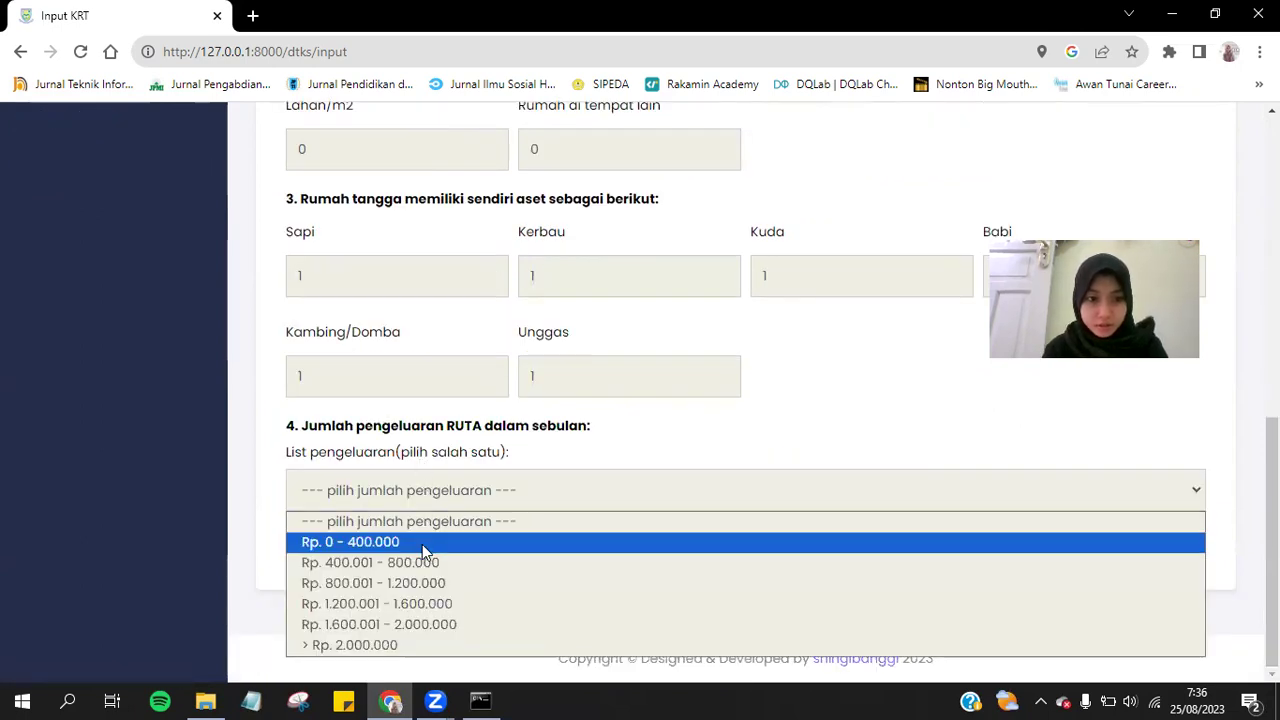
{"action": "left_click", "coordinate": [422, 544]}
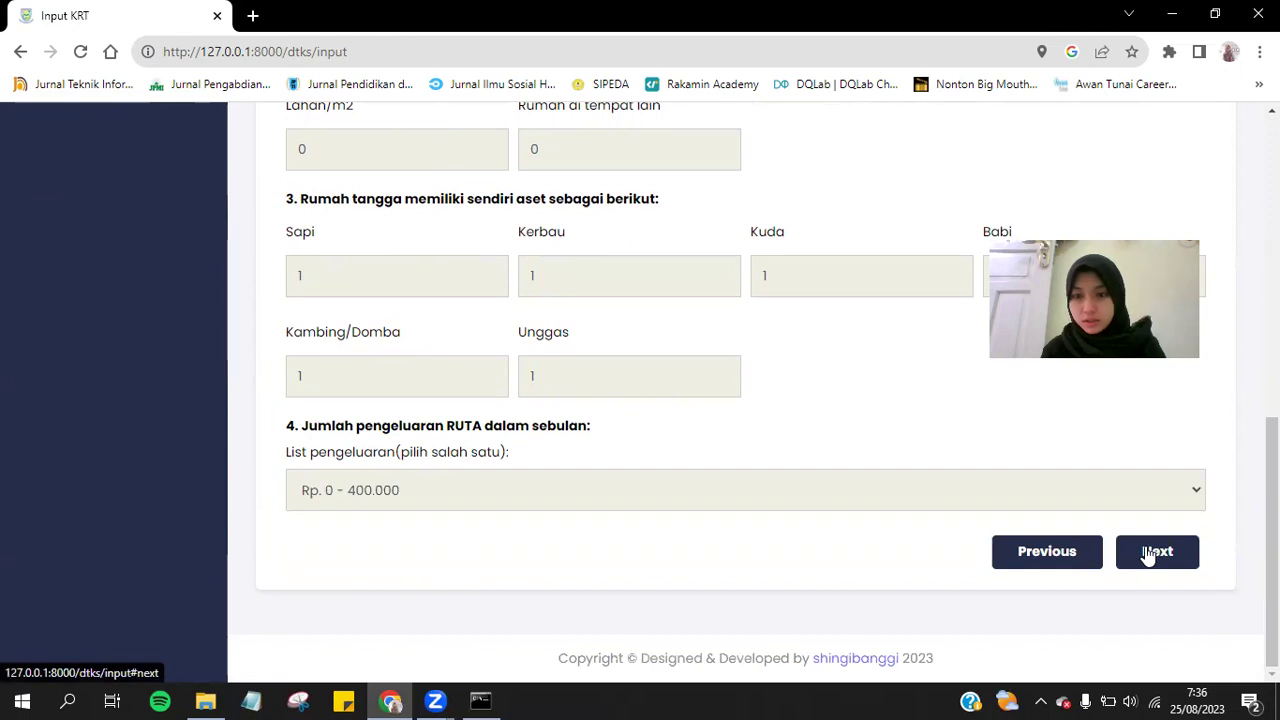
{"action": "left_click", "coordinate": [1150, 551]}
{"action": "left_click", "coordinate": [474, 377]}
Set building status Kontrak/sewa, land status Milik Sendiri, and the area, floor, wall and roof fields.
{"action": "left_click", "coordinate": [429, 448]}
{"action": "key", "text": "Tab"}
{"action": "key", "text": "Down"}
{"action": "type", "text": "1"}
{"action": "key", "text": "Tab"}
{"action": "key", "text": "Down"}
{"action": "key", "text": "Tab"}
{"action": "key", "text": "Down"}
{"action": "key", "text": "Tab"}
{"action": "key", "text": "Down"}
{"action": "key", "text": "Tab"}
{"action": "key", "text": "Down"}
{"action": "key", "text": "Tab"}
Fill the bedroom count, drinking water source and electricity fields with their first options.
{"action": "key", "text": "Down"}
{"action": "key", "text": "Tab"}
{"action": "type", "text": "1"}
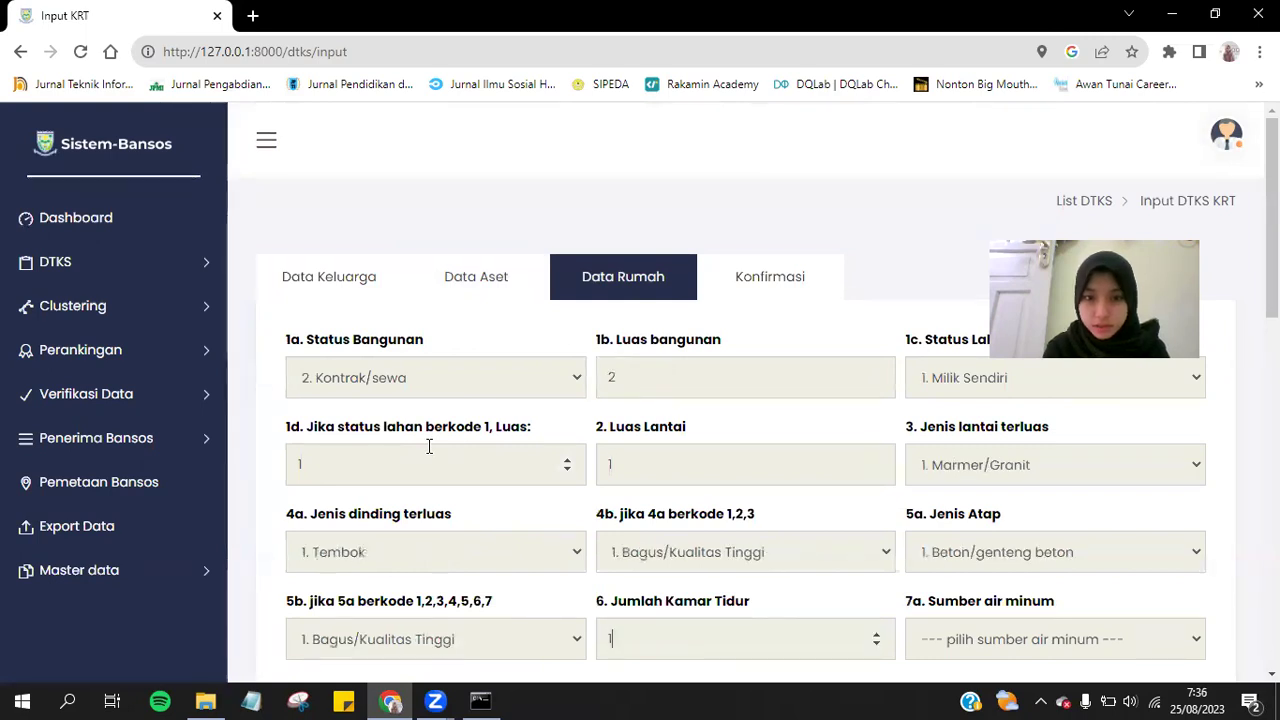
{"action": "key", "text": "Tab"}
{"action": "key", "text": "Down"}
{"action": "scroll", "coordinate": [429, 447], "scroll_direction": "down", "scroll_amount": 3}
{"action": "key", "text": "Tab"}
{"action": "key", "text": "Down"}
{"action": "key", "text": "Tab"}
{"action": "key", "text": "Down"}
{"action": "key", "text": "Tab"}
{"action": "key", "text": "Down"}
{"action": "key", "text": "Tab"}
{"action": "type", "text": "1"}
{"action": "key", "text": "Tab"}
{"action": "key", "text": "Down"}
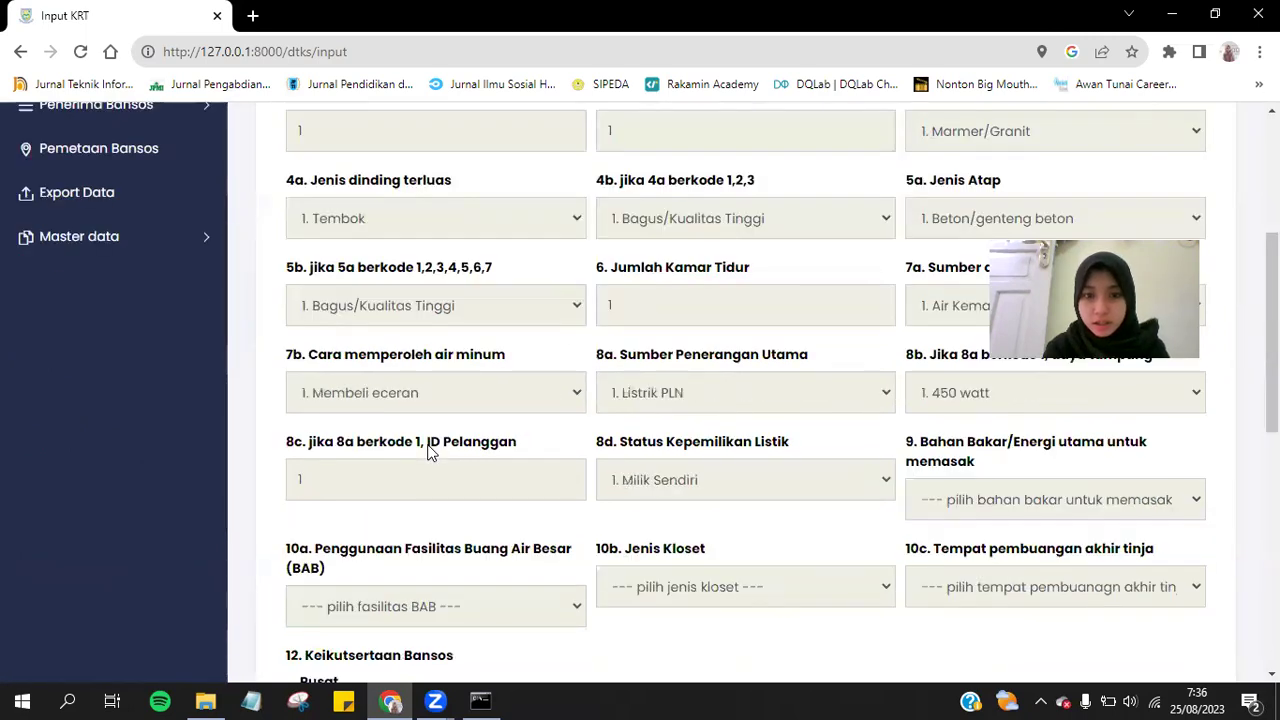
{"action": "key", "text": "Tab"}
{"action": "key", "text": "Down"}
{"action": "key", "text": "Tab"}
{"action": "key", "text": "Down"}
{"action": "key", "text": "Tab"}
{"action": "key", "text": "Down"}
{"action": "key", "text": "Tab"}
{"action": "key", "text": "Down"}
Tick Lainnya RTLH aid in section 12 and advance to the Konfirmasi step.
{"action": "scroll", "coordinate": [428, 449], "scroll_direction": "down", "scroll_amount": 3}
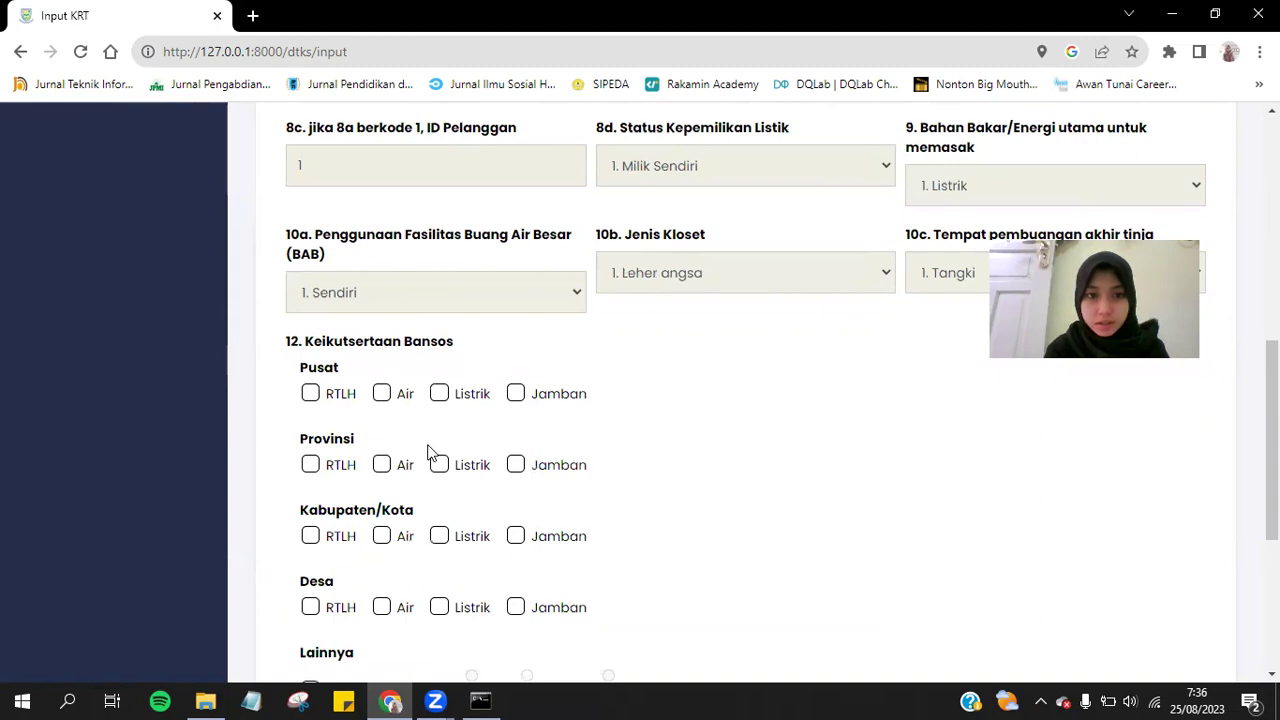
{"action": "scroll", "coordinate": [727, 417], "scroll_direction": "down", "scroll_amount": 3}
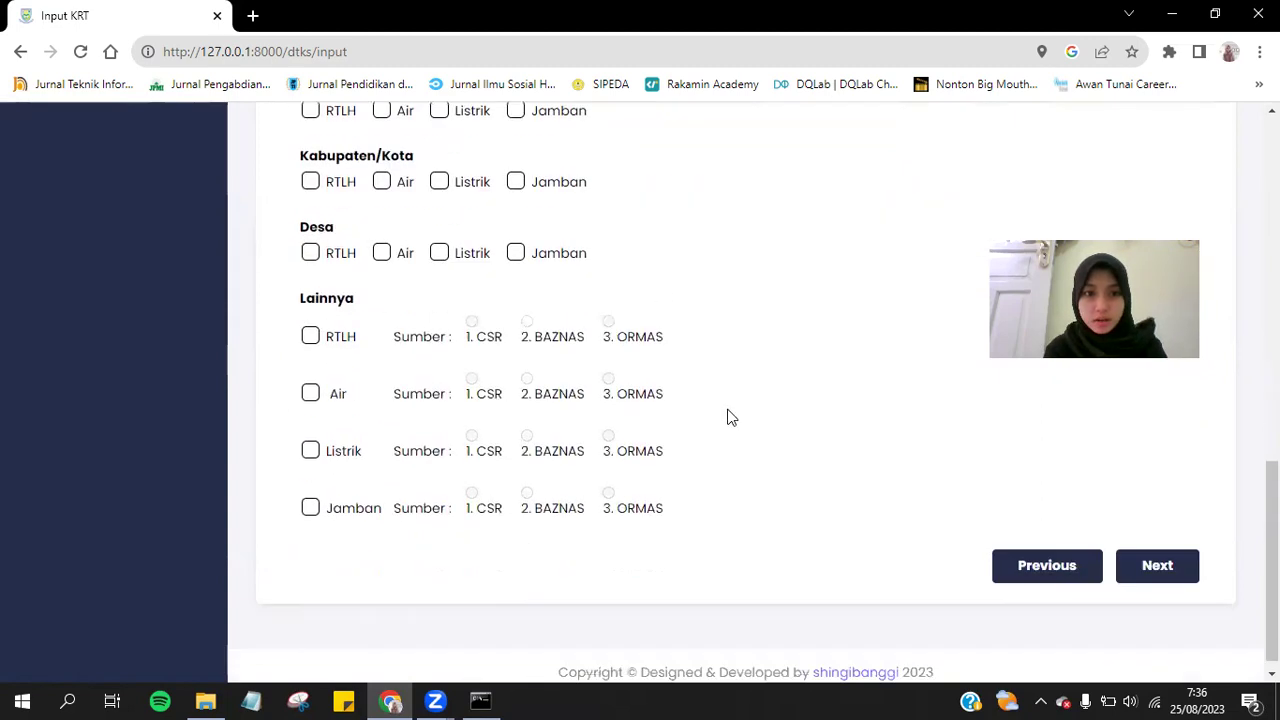
{"action": "scroll", "coordinate": [727, 417], "scroll_direction": "up", "scroll_amount": 2}
{"action": "scroll", "coordinate": [566, 430], "scroll_direction": "down", "scroll_amount": 3}
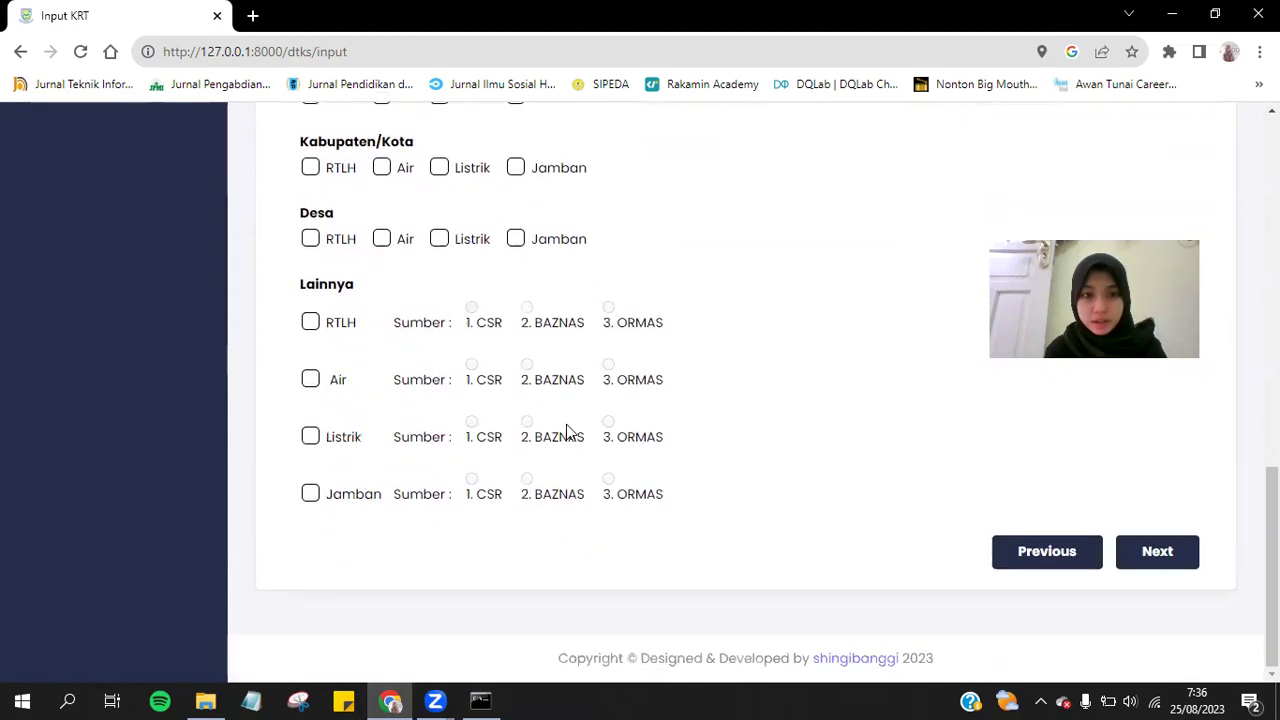
{"action": "scroll", "coordinate": [520, 237], "scroll_direction": "up", "scroll_amount": 2}
{"action": "scroll", "coordinate": [510, 270], "scroll_direction": "up", "scroll_amount": 1}
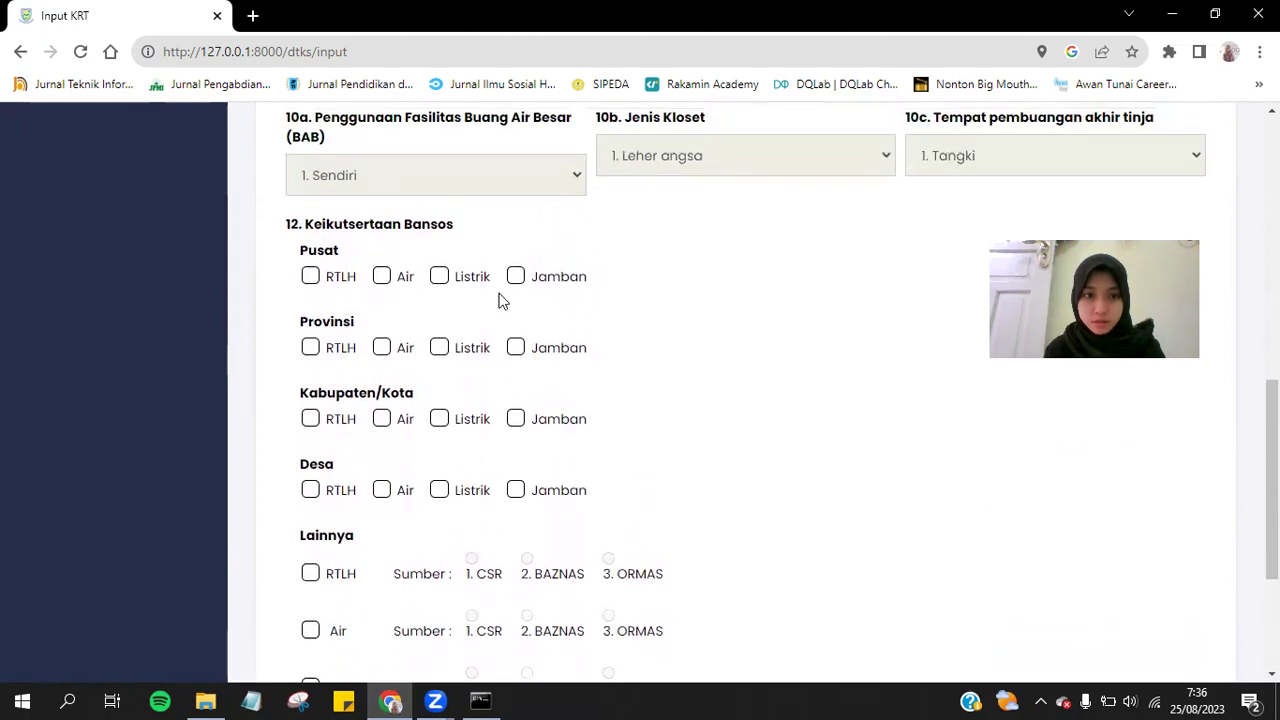
{"action": "scroll", "coordinate": [814, 420], "scroll_direction": "down", "scroll_amount": 3}
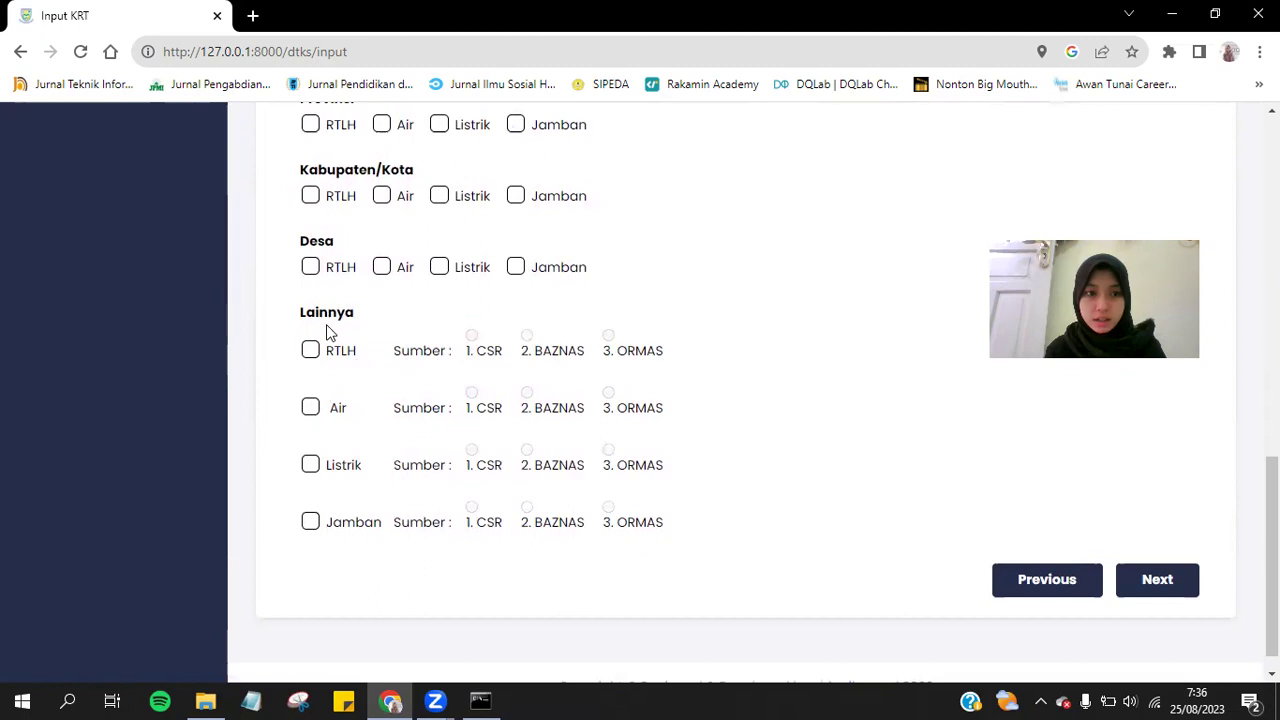
{"action": "left_click", "coordinate": [311, 350]}
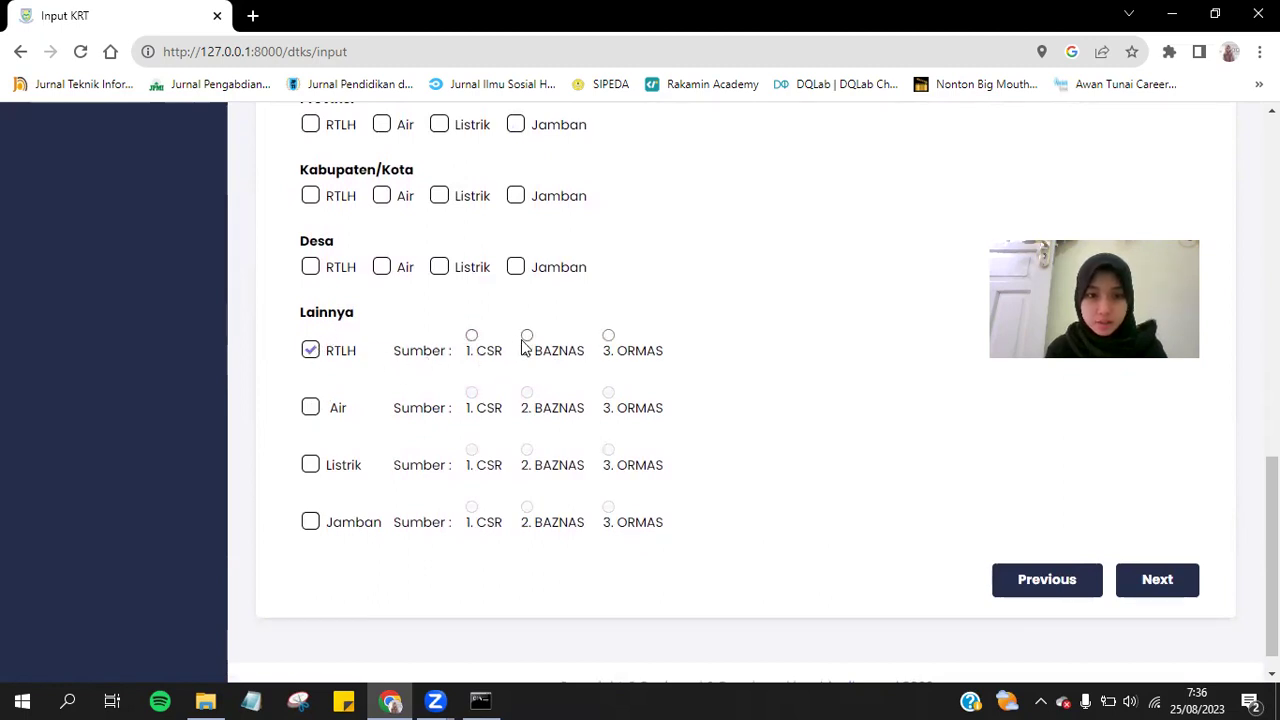
{"action": "left_click", "coordinate": [1172, 580]}
{"action": "scroll", "coordinate": [988, 502], "scroll_direction": "down", "scroll_amount": 2}
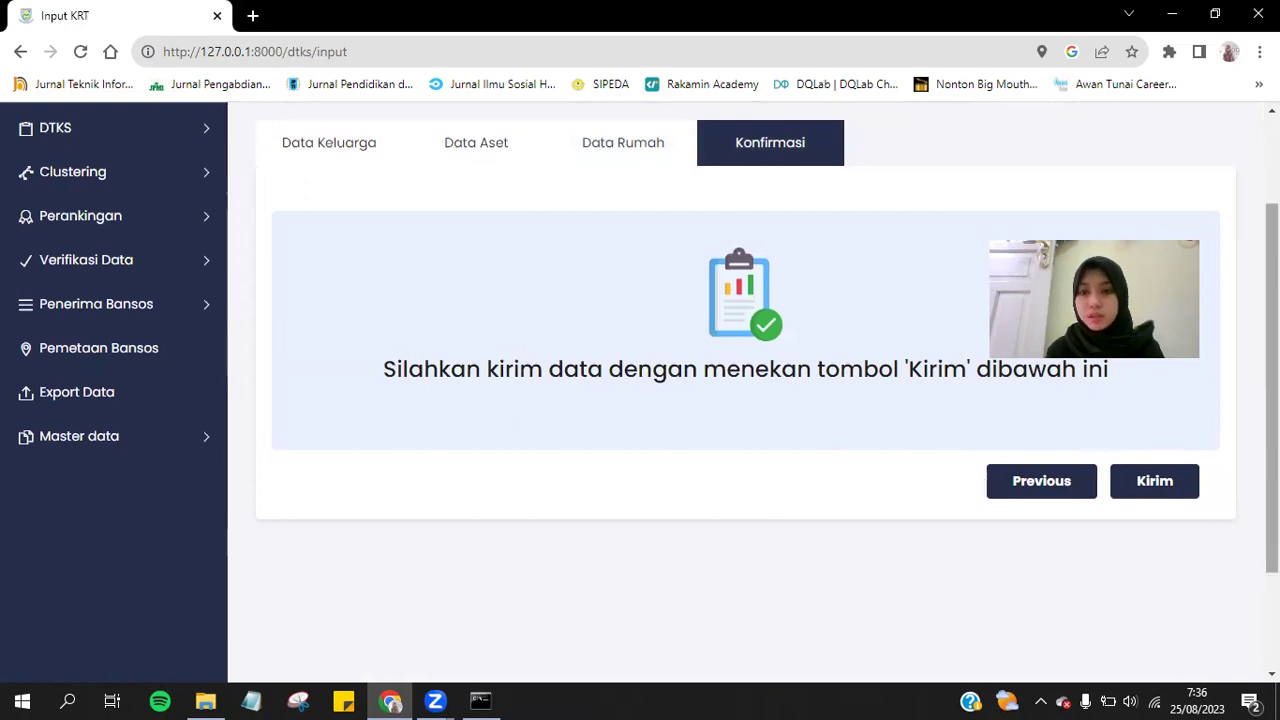
Send the new household record with Kirim.
{"action": "left_click", "coordinate": [1183, 485]}
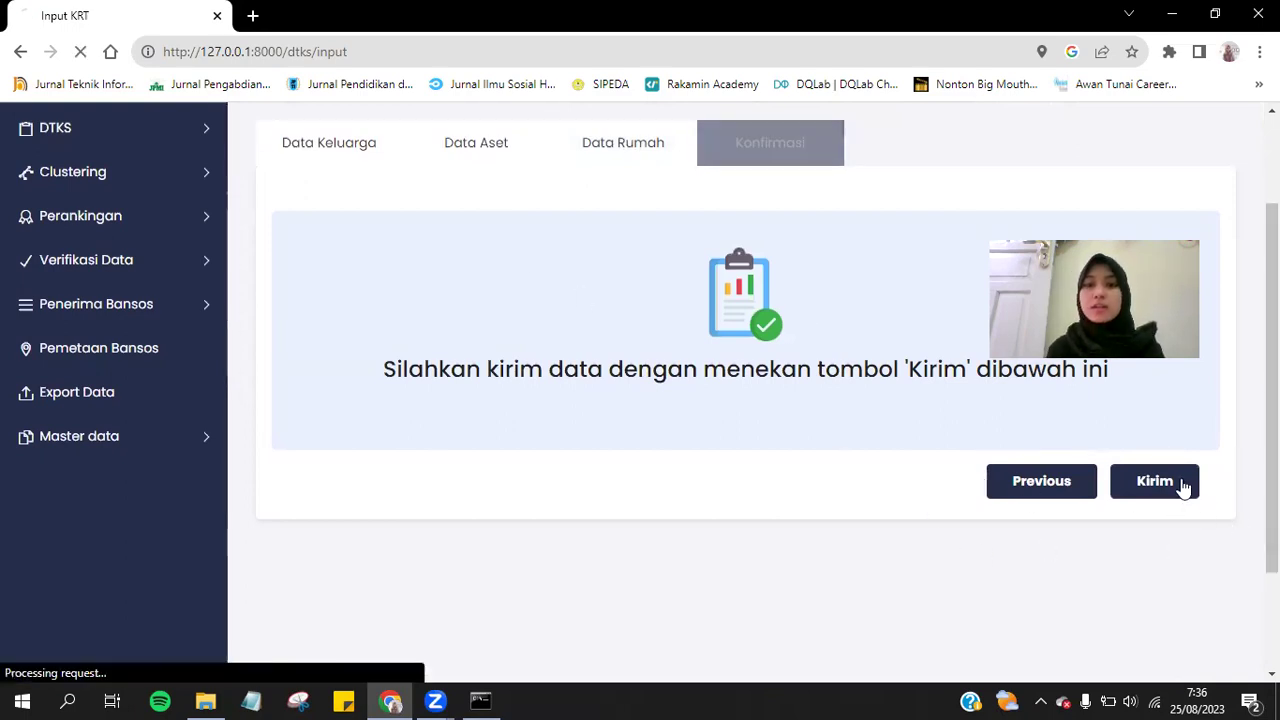
{"action": "scroll", "coordinate": [1183, 486], "scroll_direction": "down", "scroll_amount": 3}
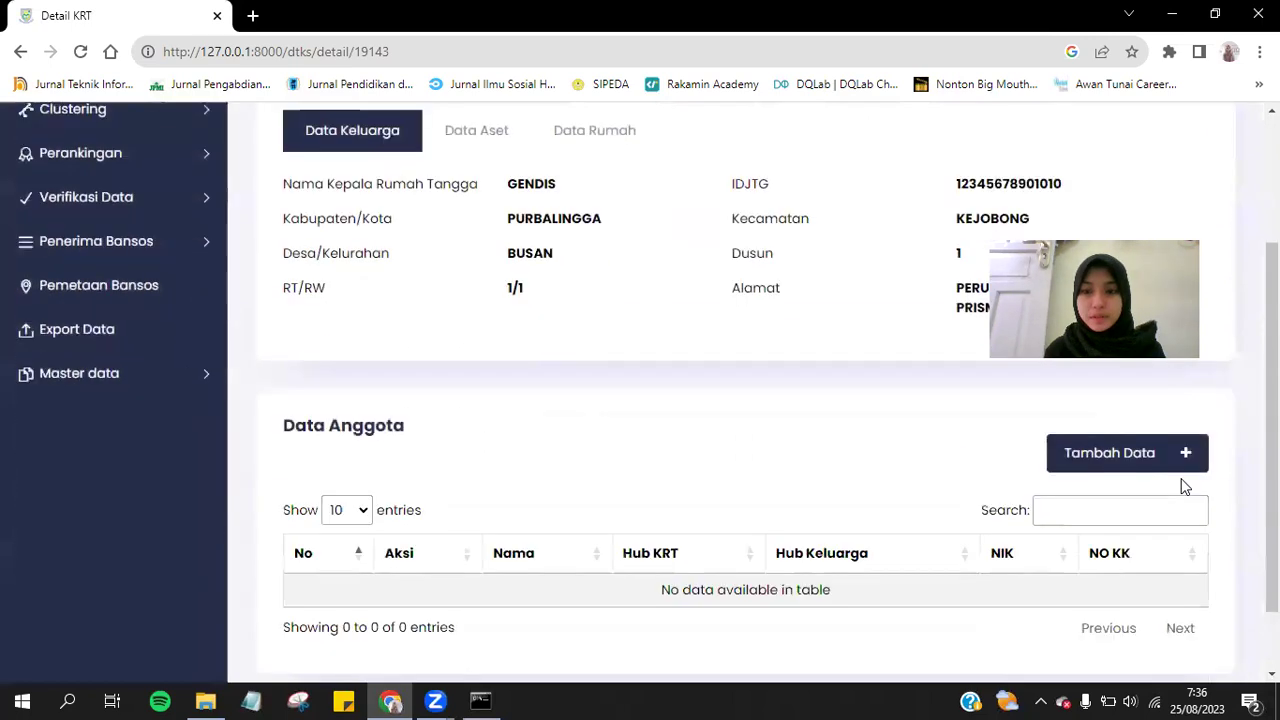
{"action": "scroll", "coordinate": [1183, 486], "scroll_direction": "up", "scroll_amount": 3}
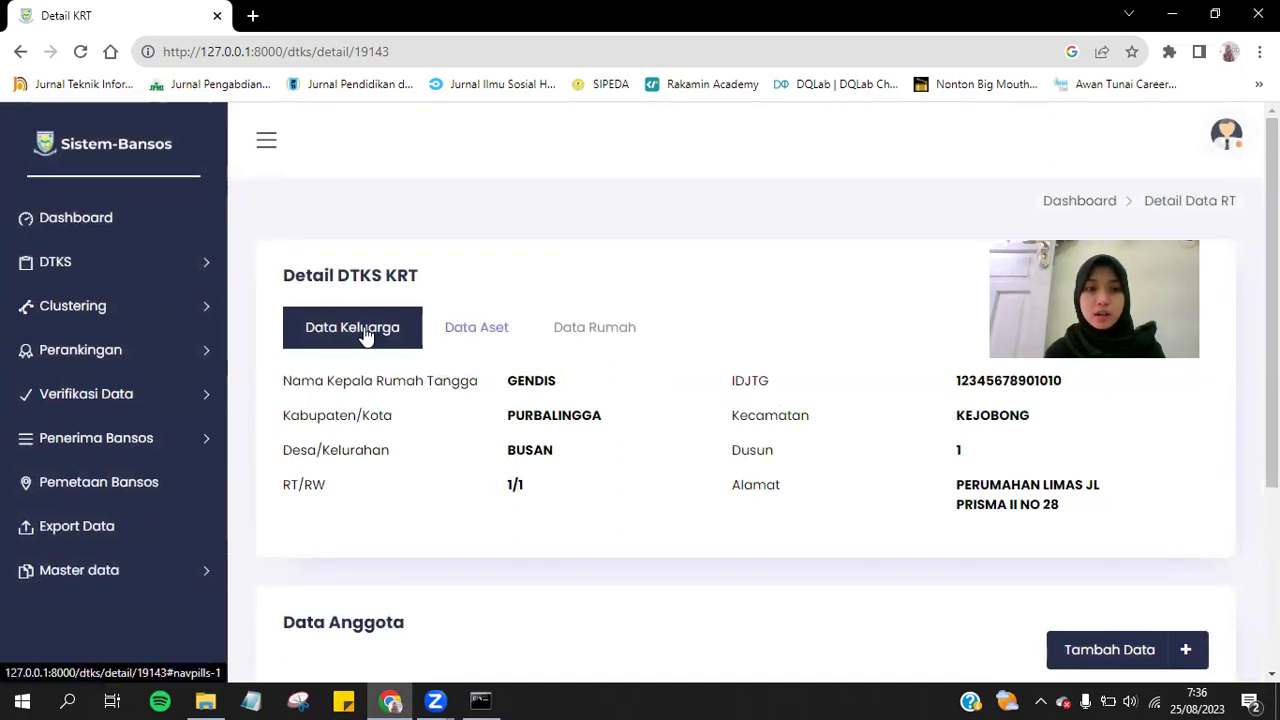
Review the saved record's Data Aset, Data Rumah and Data Keluarga tabs.
{"action": "left_click", "coordinate": [507, 335]}
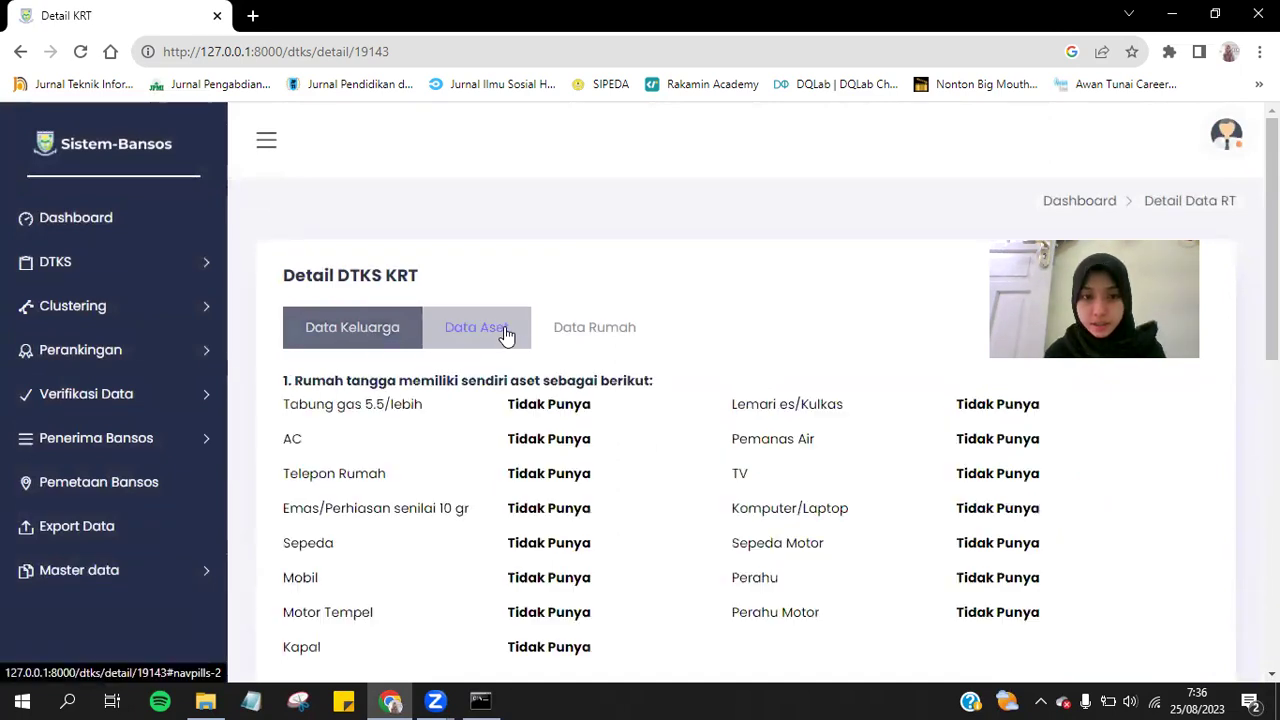
{"action": "left_click", "coordinate": [573, 334]}
{"action": "left_click", "coordinate": [398, 322]}
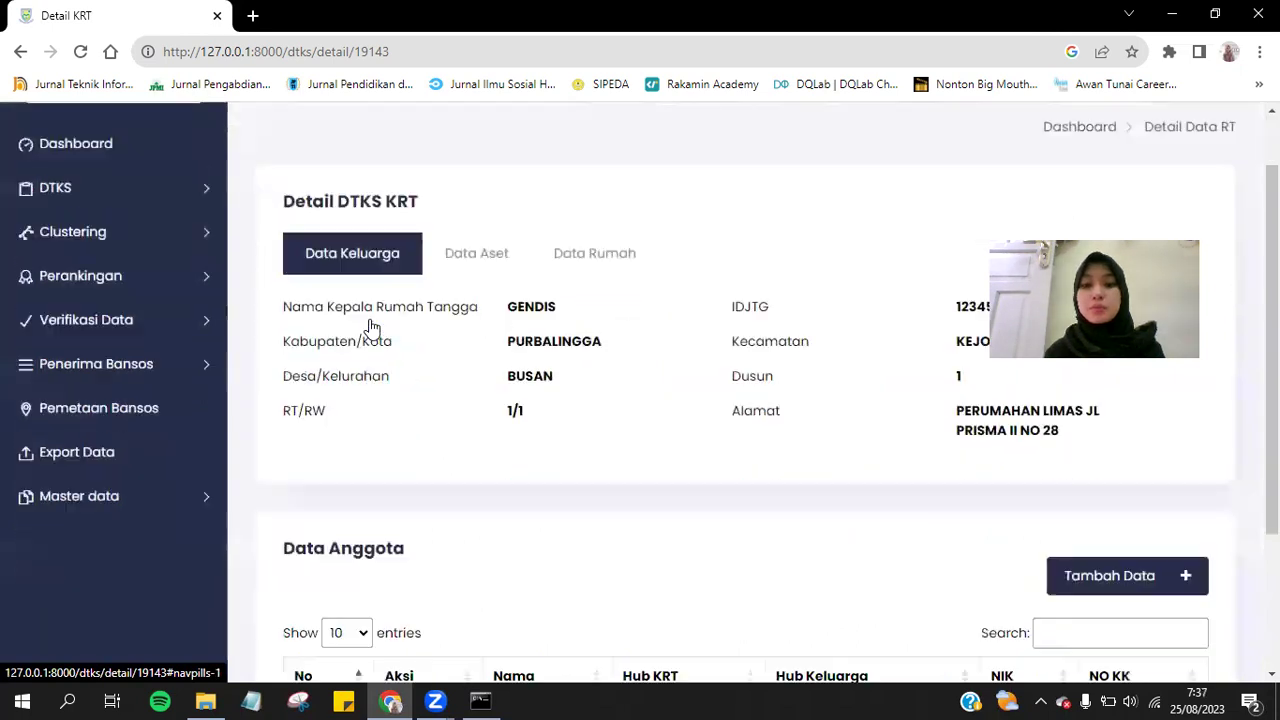
{"action": "scroll", "coordinate": [368, 328], "scroll_direction": "down", "scroll_amount": 3}
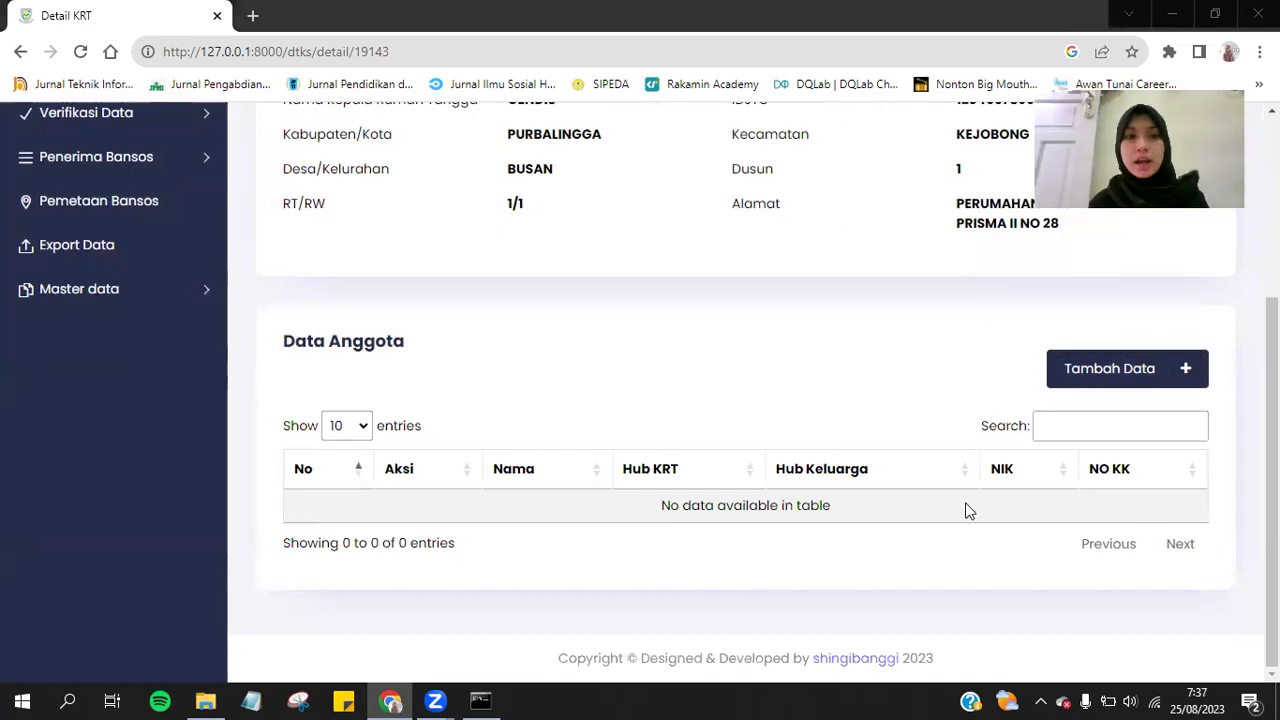
Browse the blank Input DTKS ART member form, then return to DTKS > Rumah Tangga.
{"action": "scroll", "coordinate": [966, 510], "scroll_direction": "up", "scroll_amount": 3}
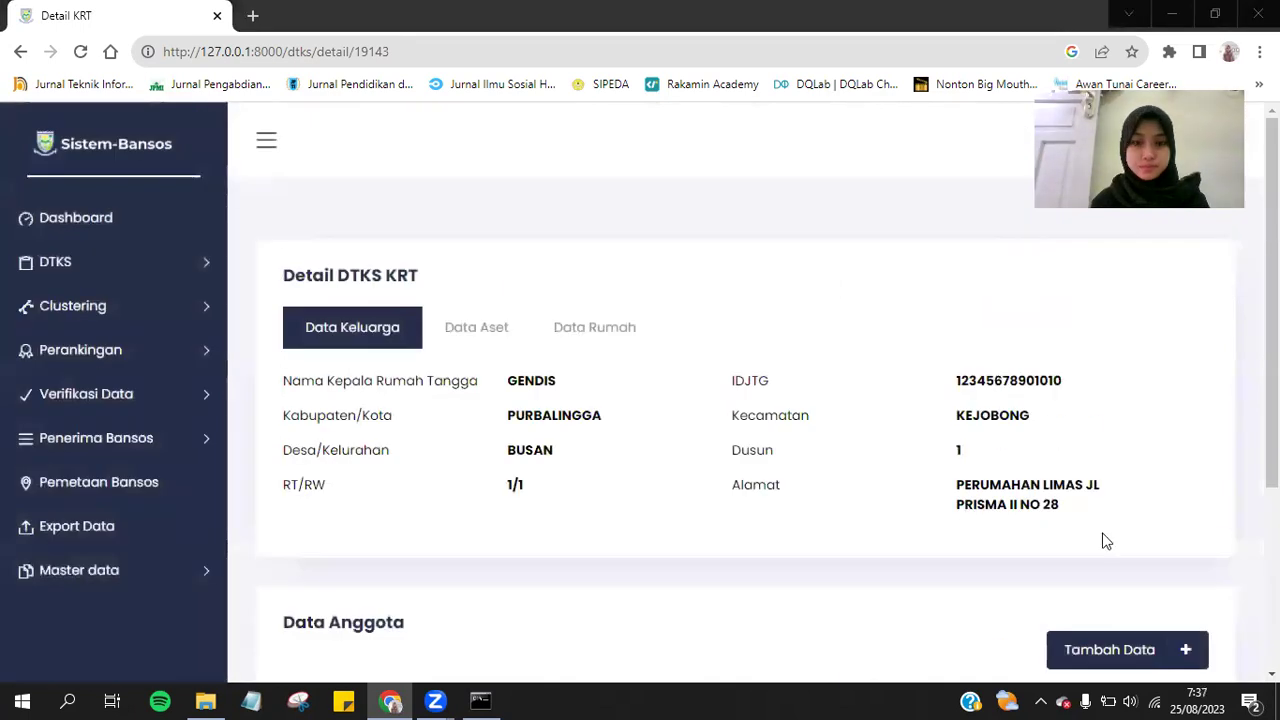
{"action": "scroll", "coordinate": [1110, 543], "scroll_direction": "down", "scroll_amount": 3}
{"action": "left_click", "coordinate": [1130, 381]}
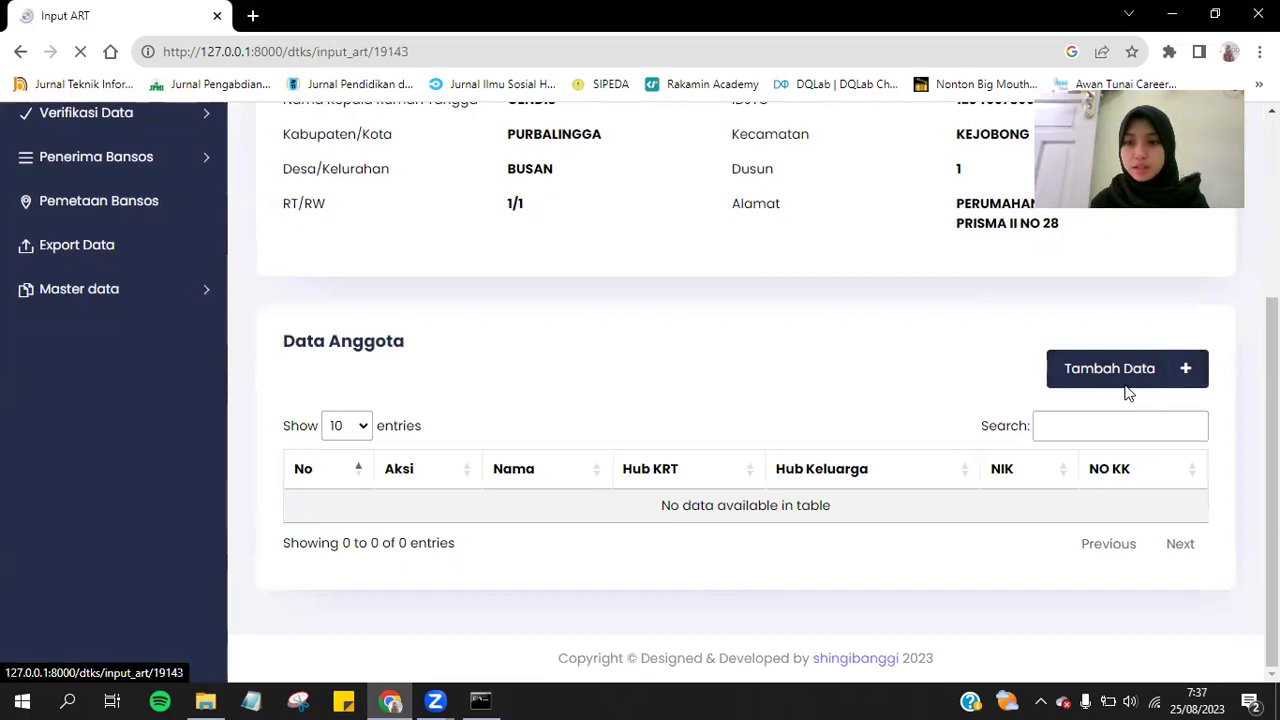
{"action": "scroll", "coordinate": [1158, 435], "scroll_direction": "down", "scroll_amount": 5}
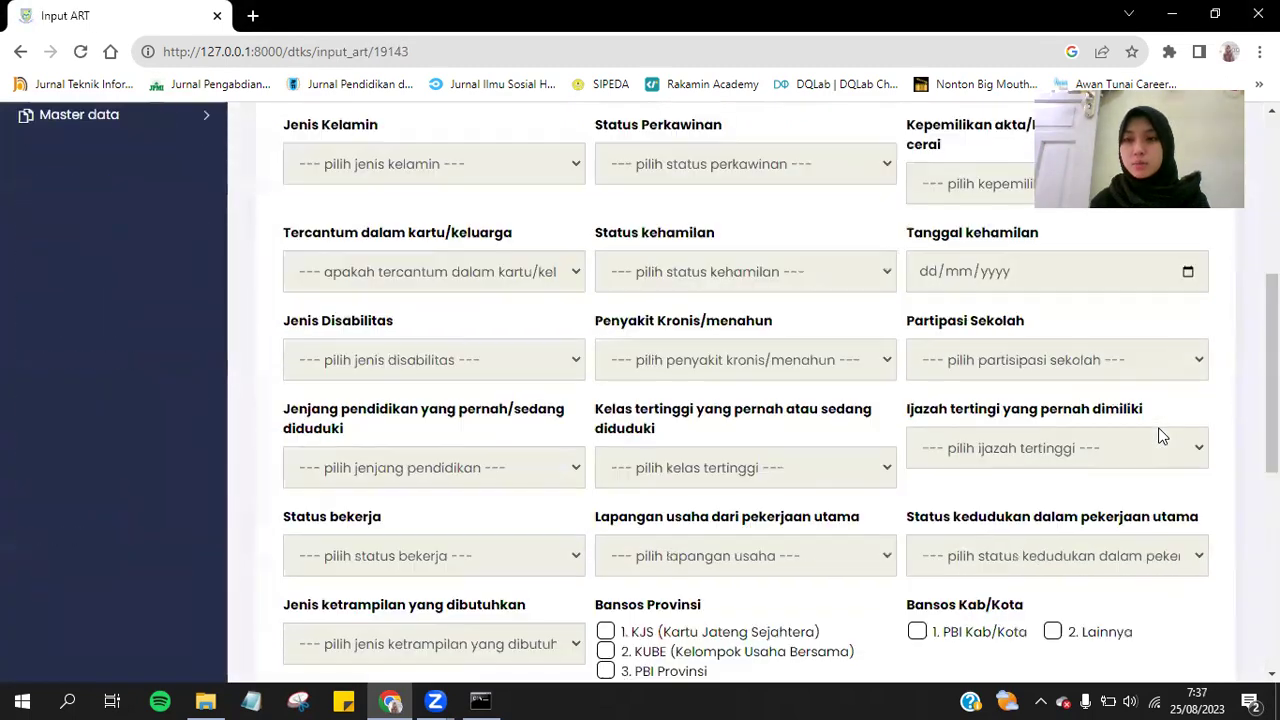
{"action": "scroll", "coordinate": [1158, 435], "scroll_direction": "up", "scroll_amount": 4}
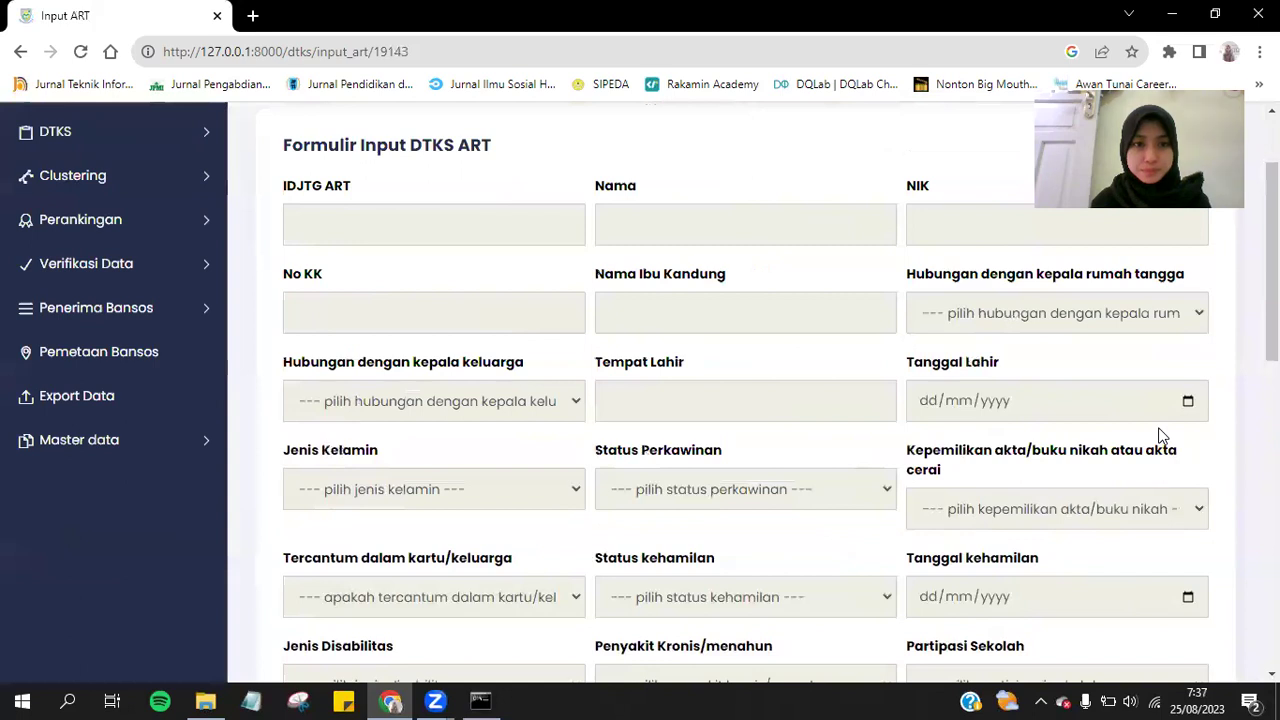
{"action": "scroll", "coordinate": [1160, 435], "scroll_direction": "down", "scroll_amount": 8}
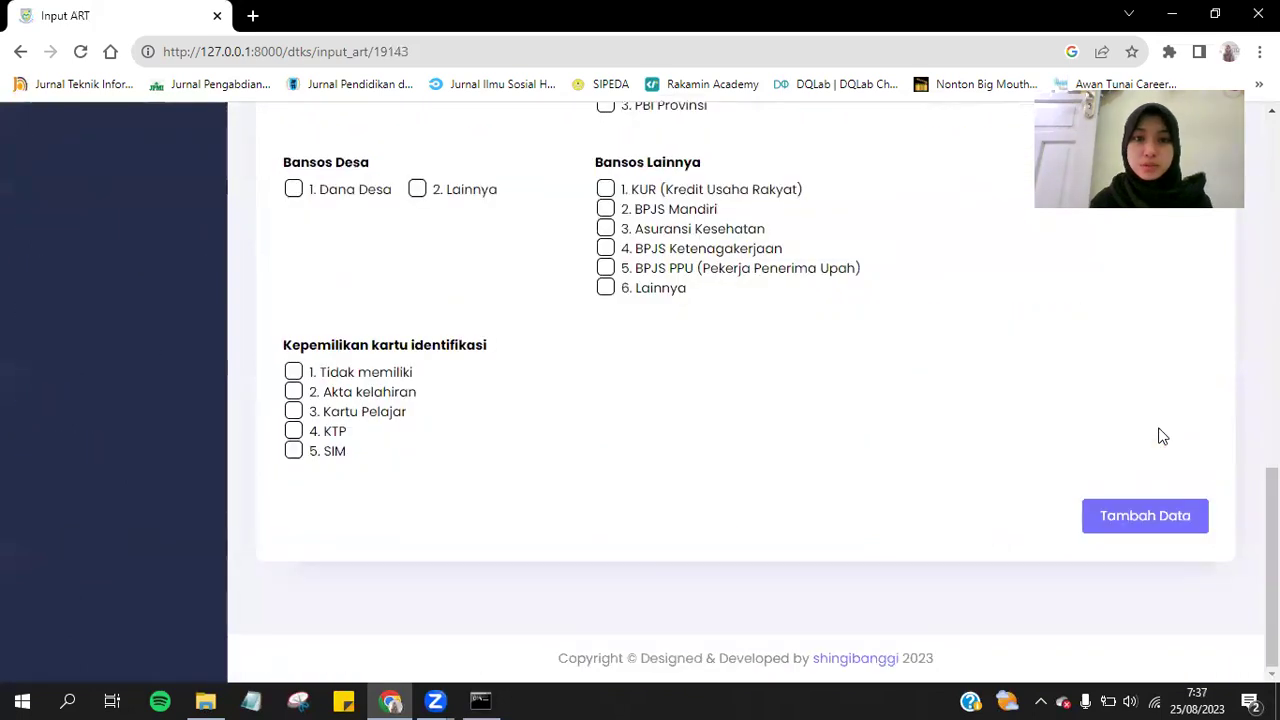
{"action": "scroll", "coordinate": [1162, 436], "scroll_direction": "up", "scroll_amount": 5}
{"action": "scroll", "coordinate": [1160, 436], "scroll_direction": "down", "scroll_amount": 5}
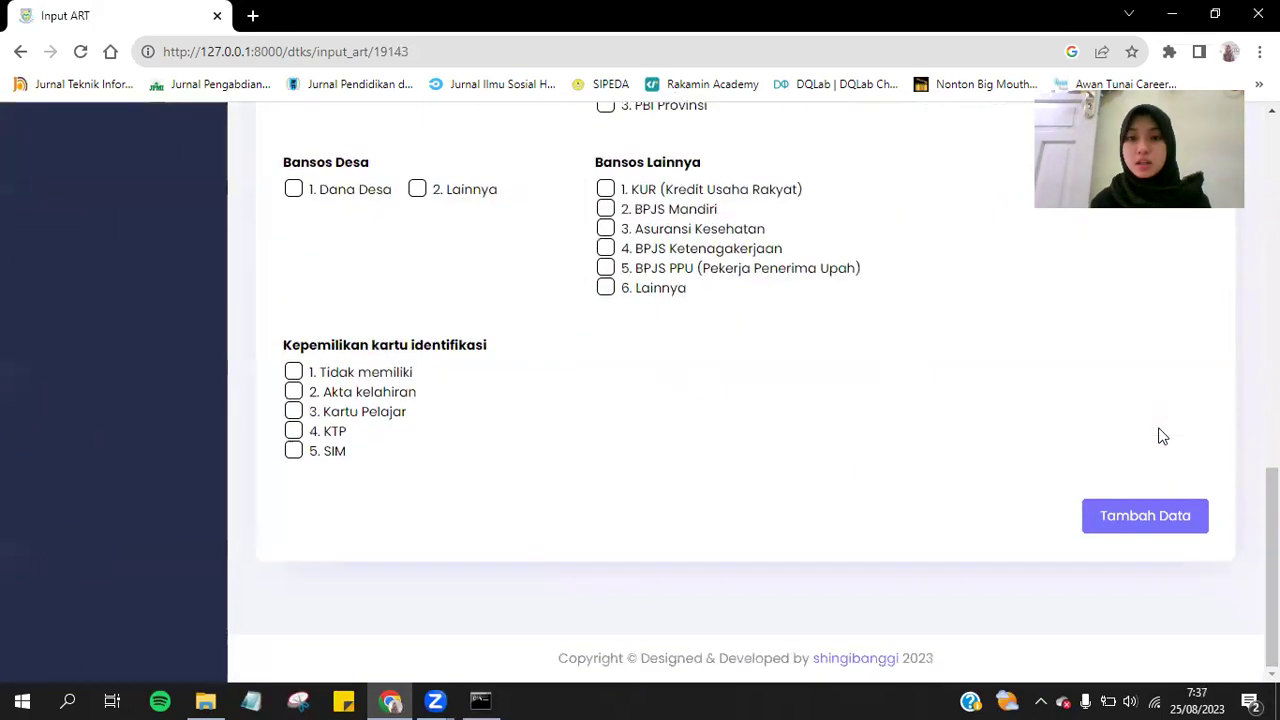
{"action": "scroll", "coordinate": [1160, 436], "scroll_direction": "up", "scroll_amount": 10}
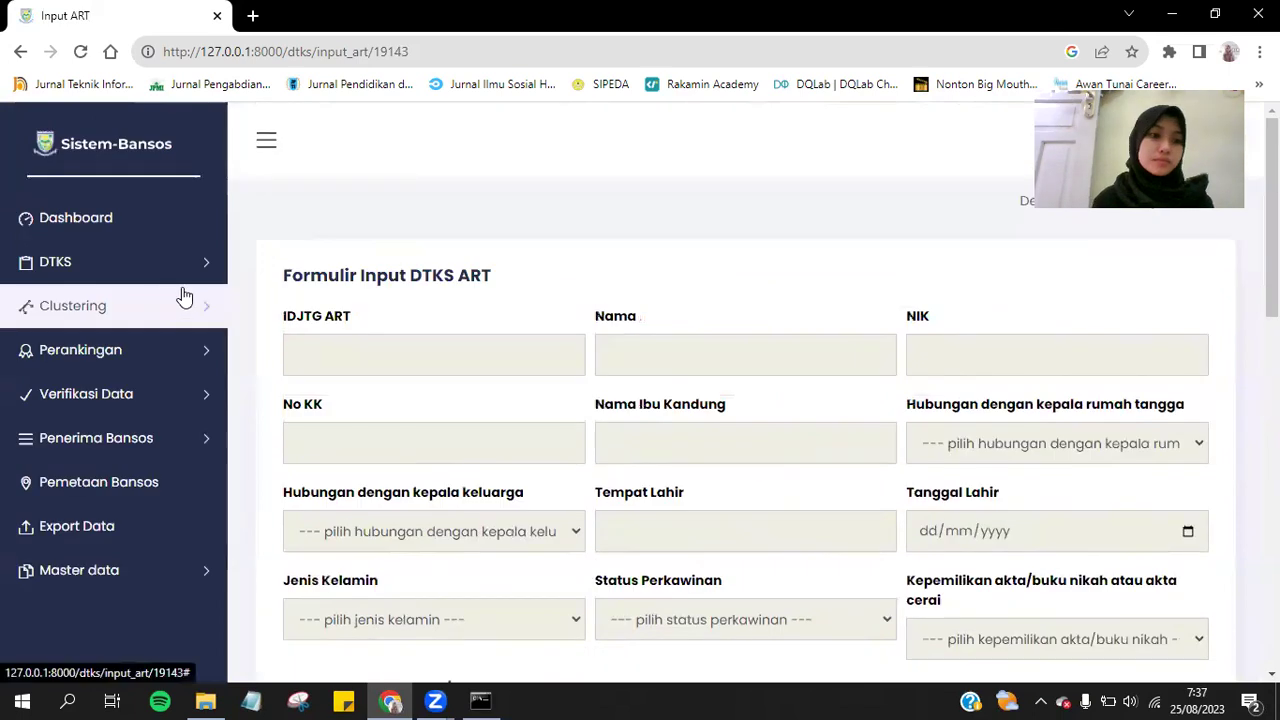
{"action": "left_click", "coordinate": [160, 280]}
{"action": "left_click", "coordinate": [155, 303]}
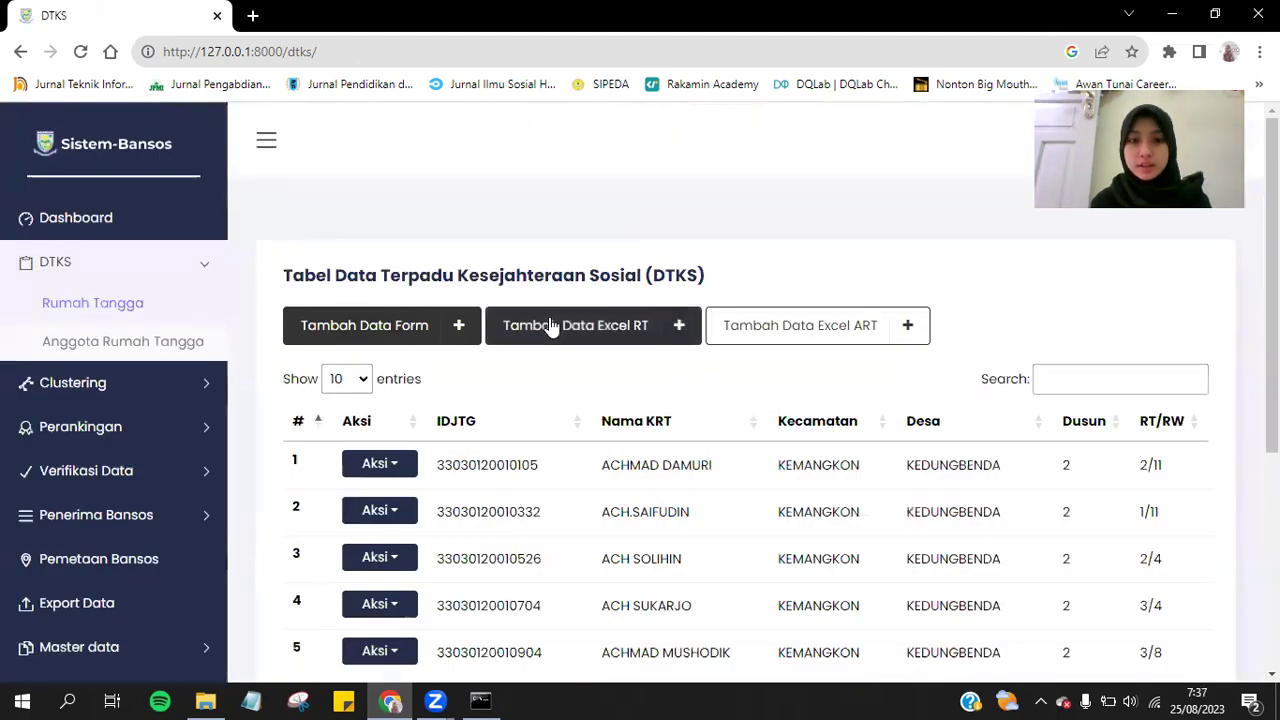
{"action": "left_click", "coordinate": [620, 334]}
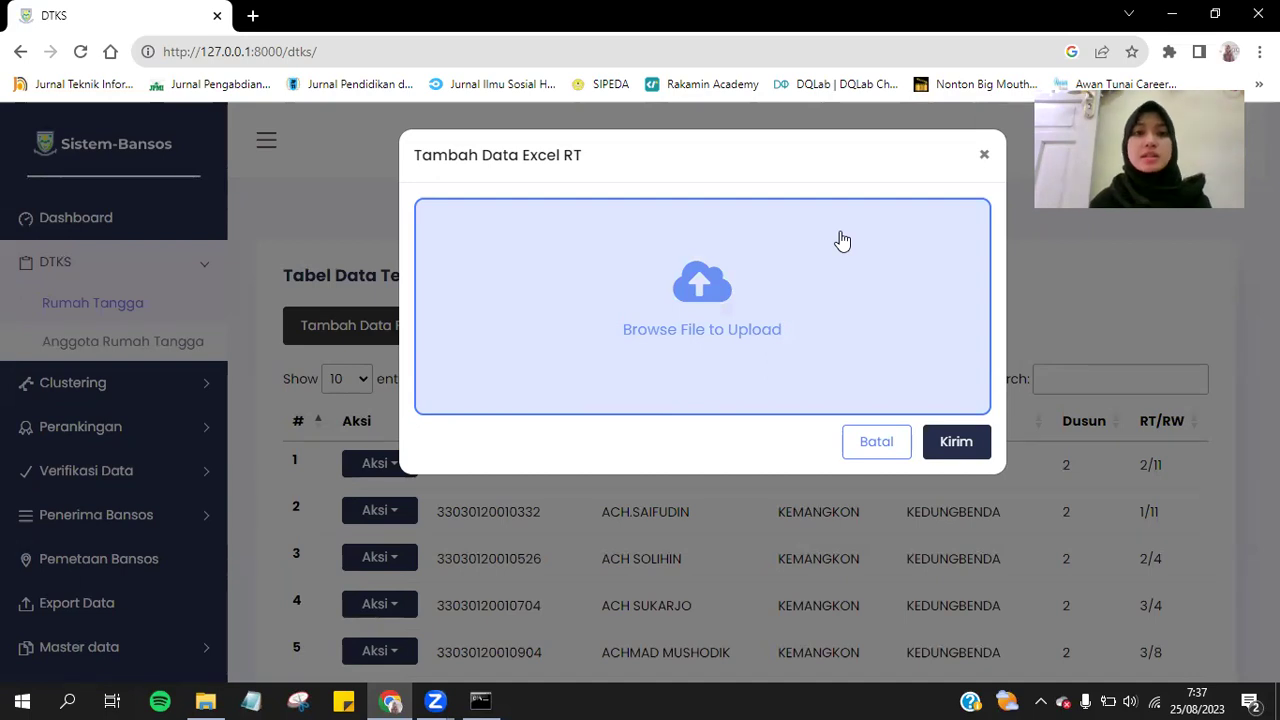
{"action": "left_click", "coordinate": [984, 155]}
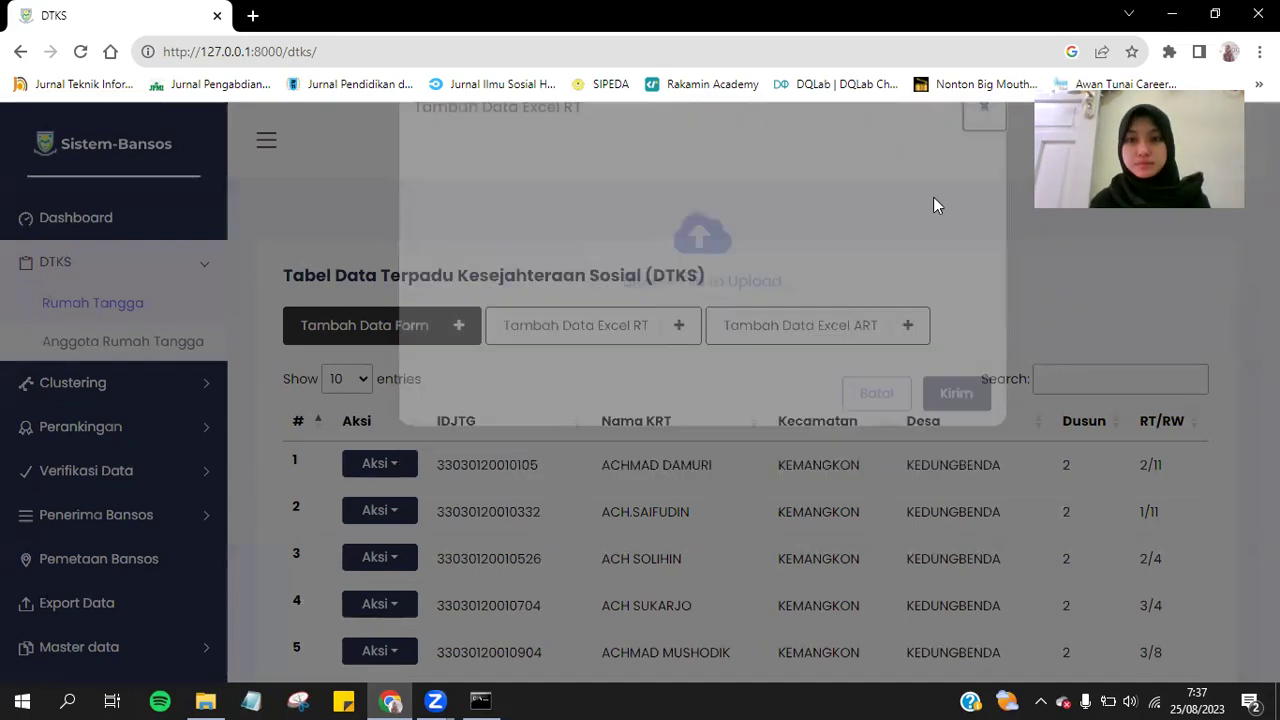
{"action": "scroll", "coordinate": [830, 303], "scroll_direction": "down", "scroll_amount": 4}
{"action": "scroll", "coordinate": [830, 303], "scroll_direction": "up", "scroll_amount": 3}
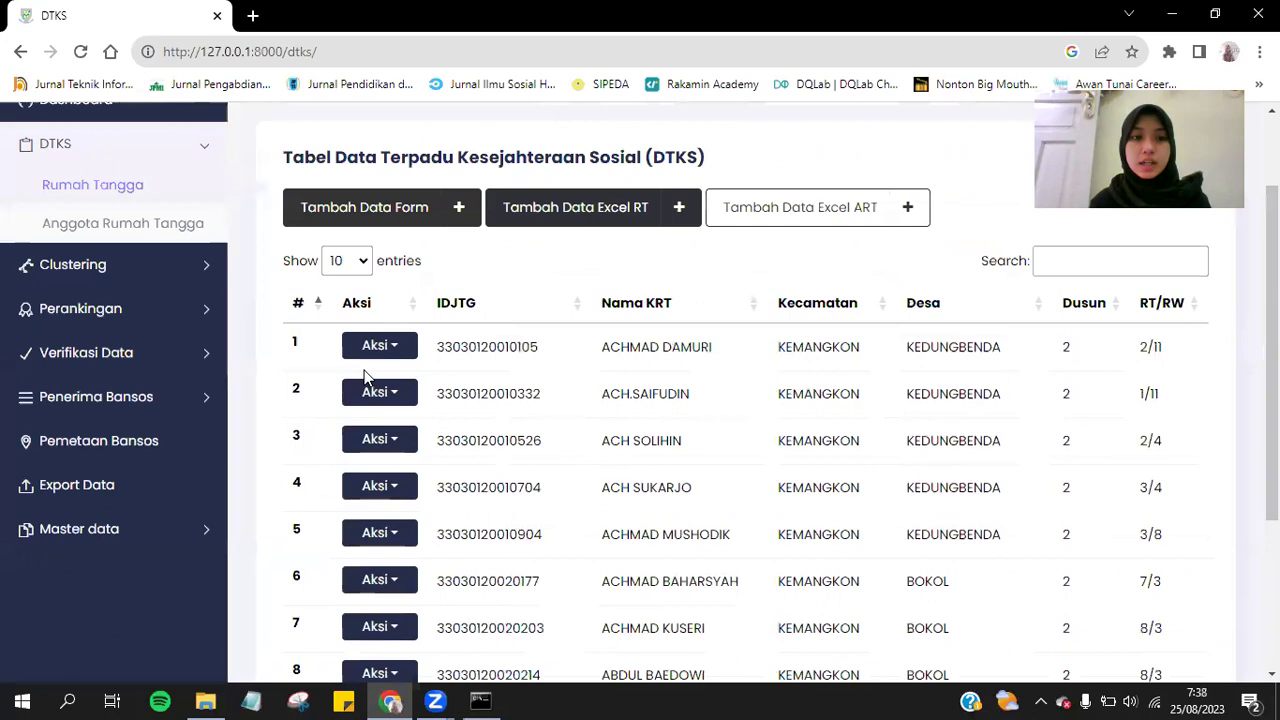
{"action": "left_click", "coordinate": [398, 347]}
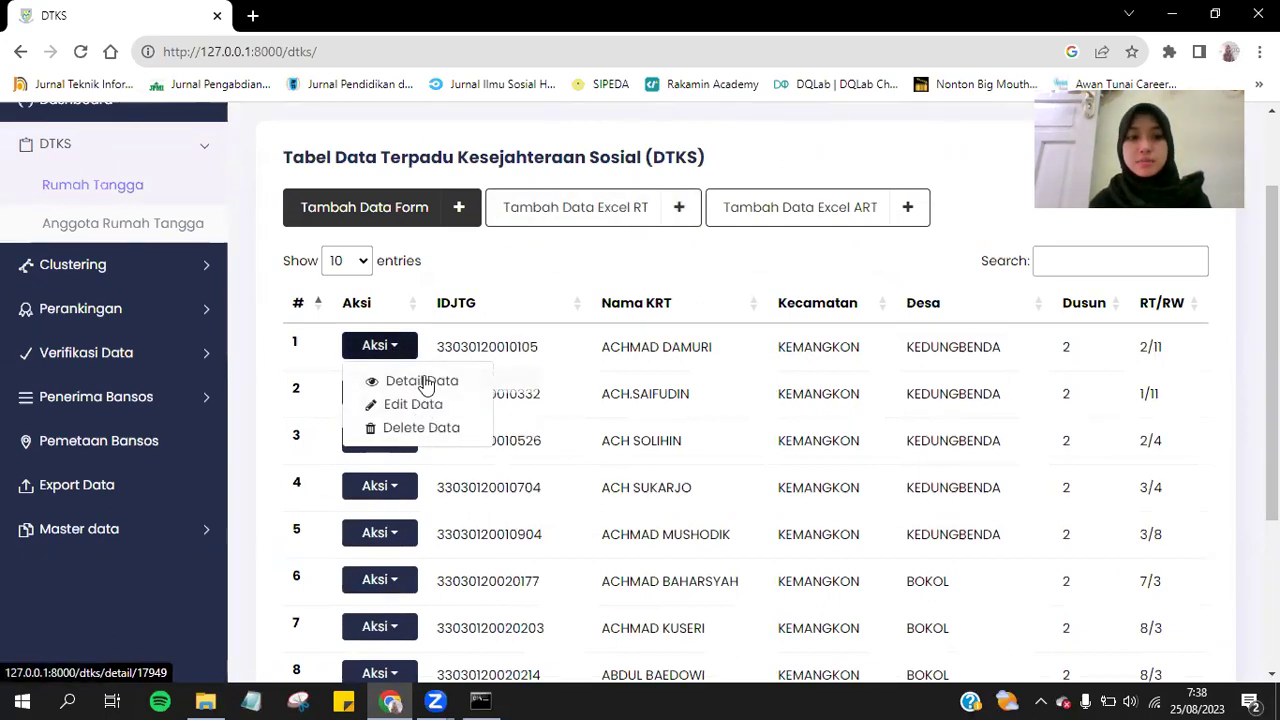
{"action": "left_click", "coordinate": [422, 381]}
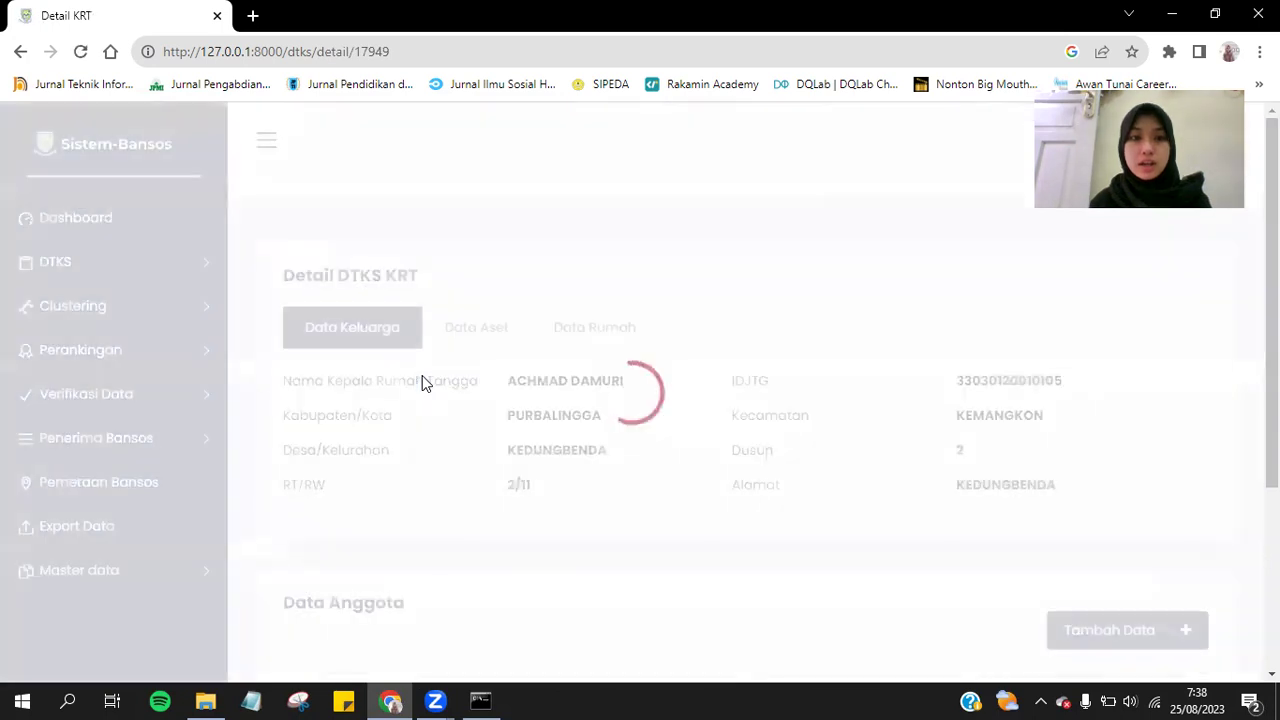
{"action": "scroll", "coordinate": [423, 376], "scroll_direction": "down", "scroll_amount": 3}
{"action": "scroll", "coordinate": [423, 376], "scroll_direction": "up", "scroll_amount": 3}
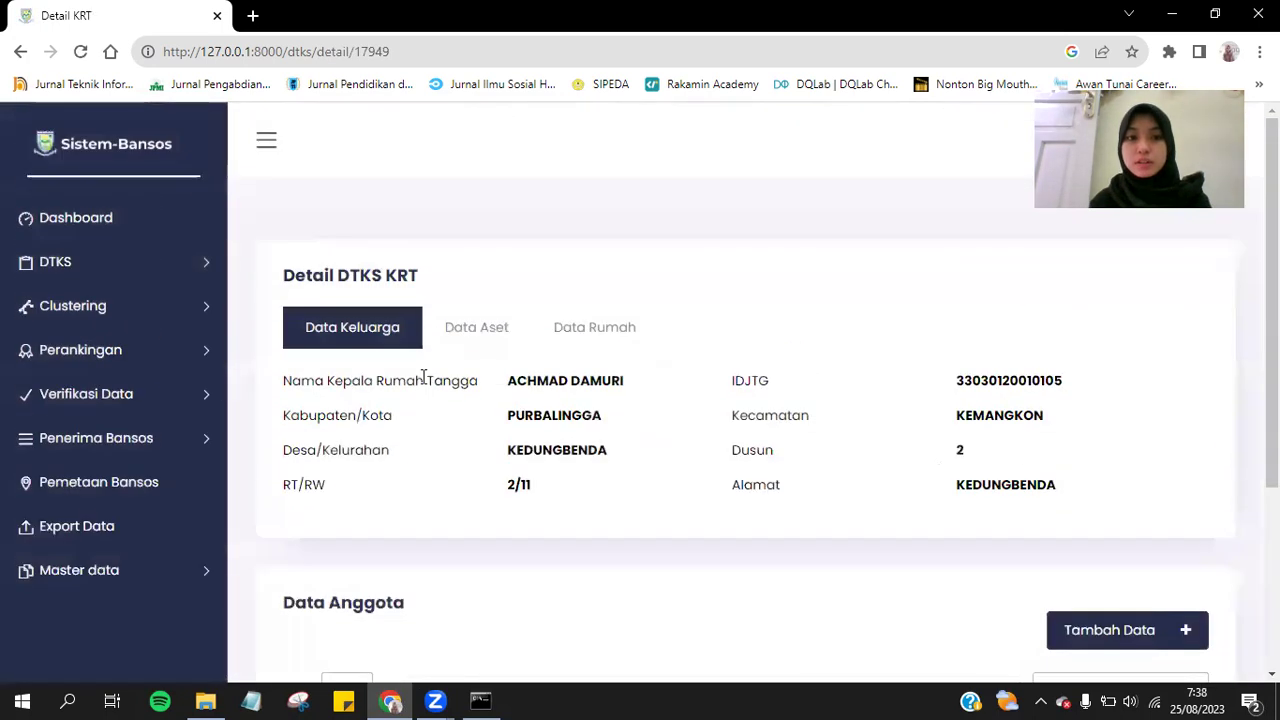
{"action": "left_click", "coordinate": [480, 342]}
{"action": "left_click", "coordinate": [565, 338]}
{"action": "left_click", "coordinate": [380, 326]}
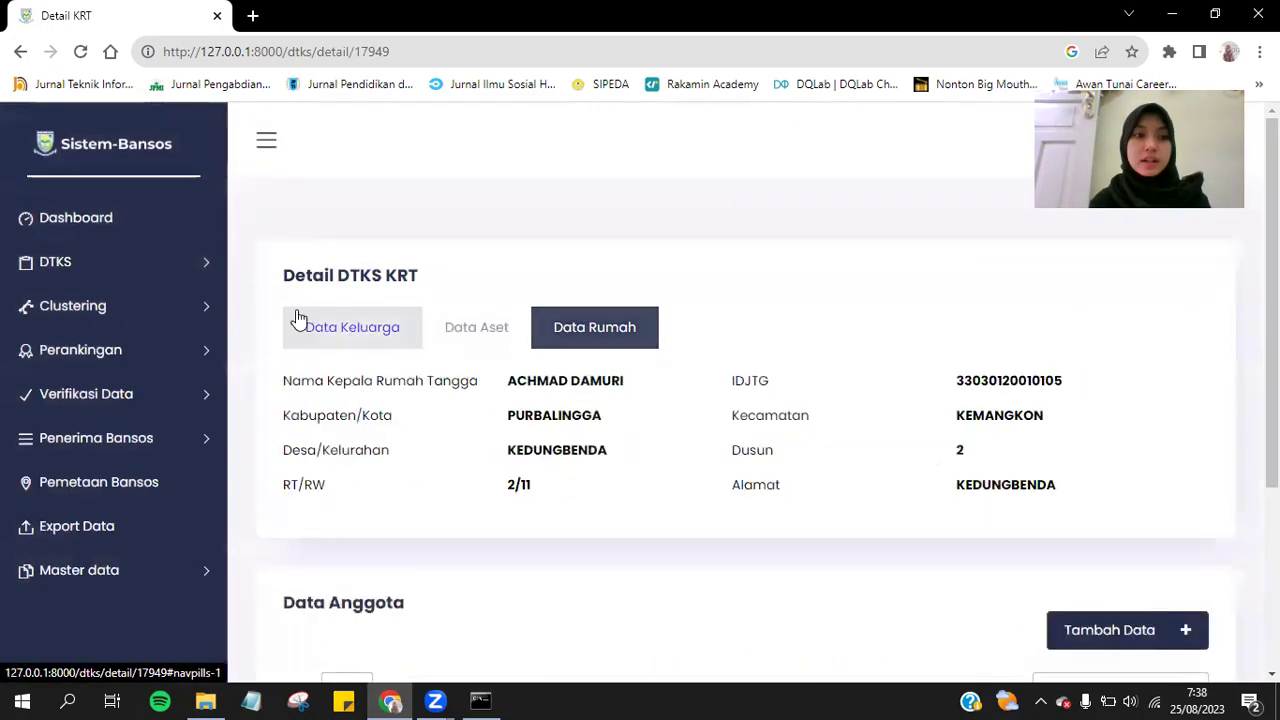
{"action": "left_click", "coordinate": [114, 263]}
{"action": "left_click", "coordinate": [113, 326]}
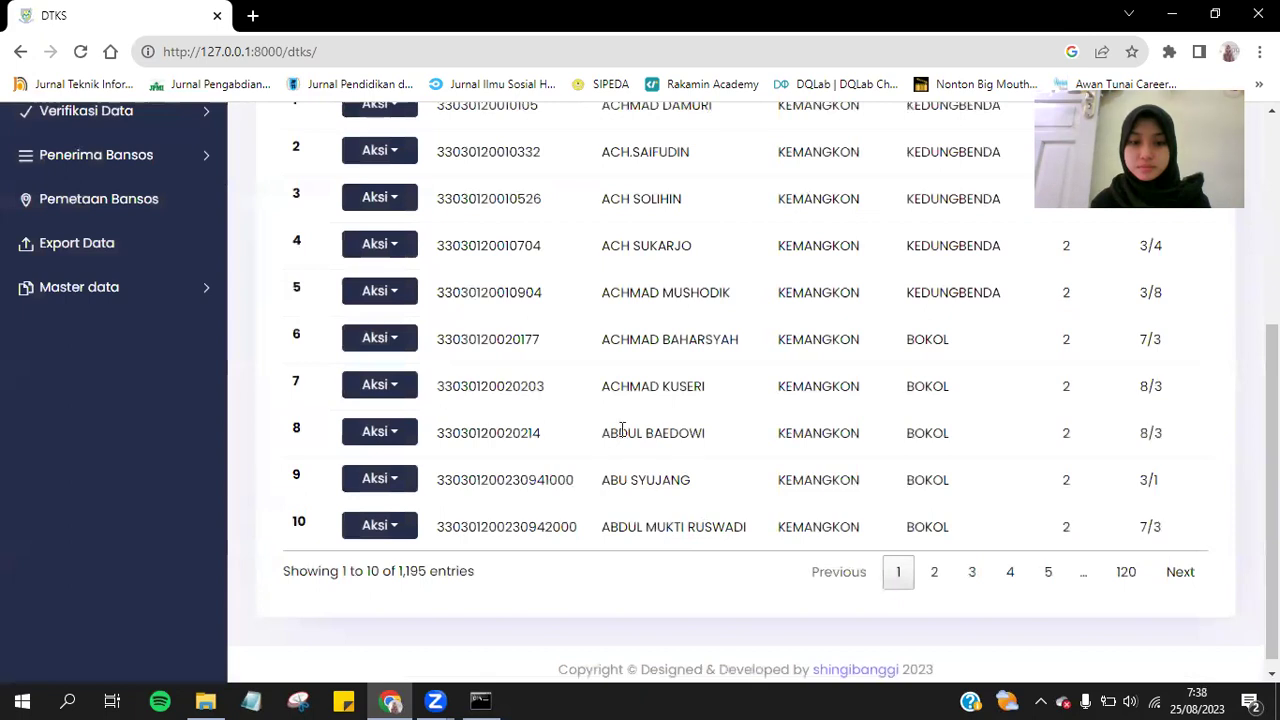
Delete the first household record from DTKS Rumah Tangga, then search the table for 'gemins'.
{"action": "scroll", "coordinate": [622, 430], "scroll_direction": "up", "scroll_amount": 3}
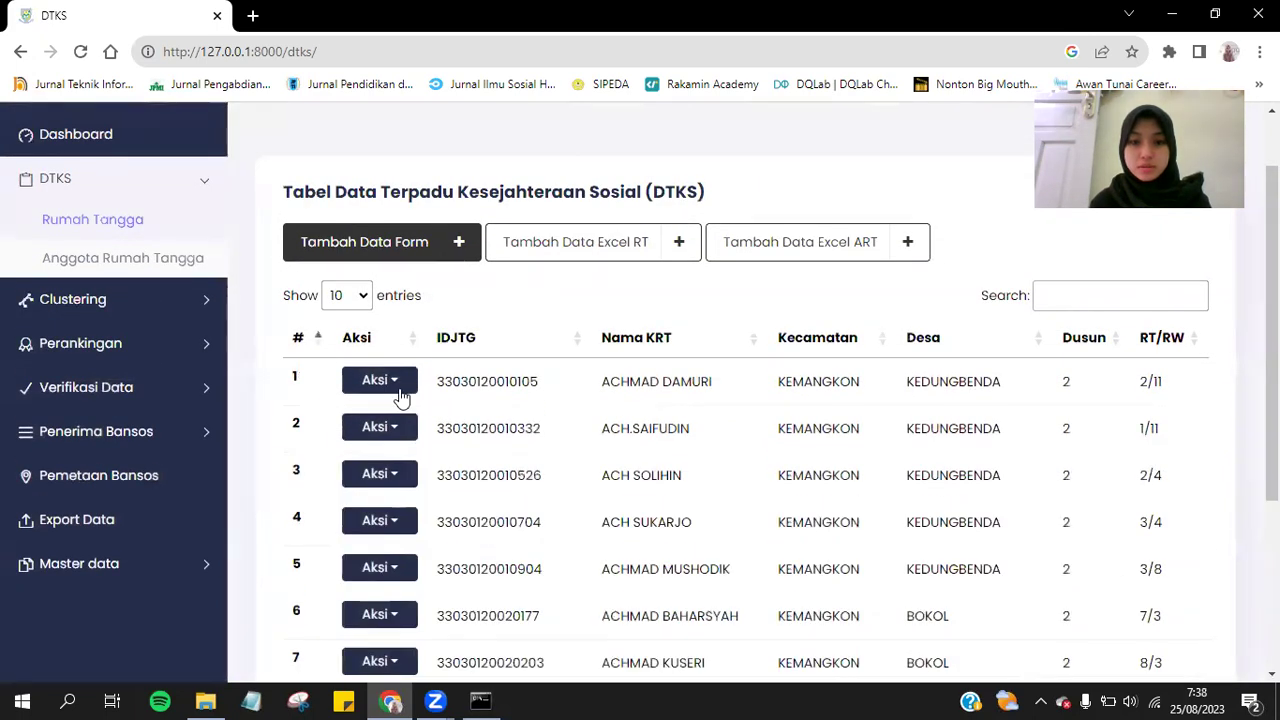
{"action": "left_click", "coordinate": [391, 395]}
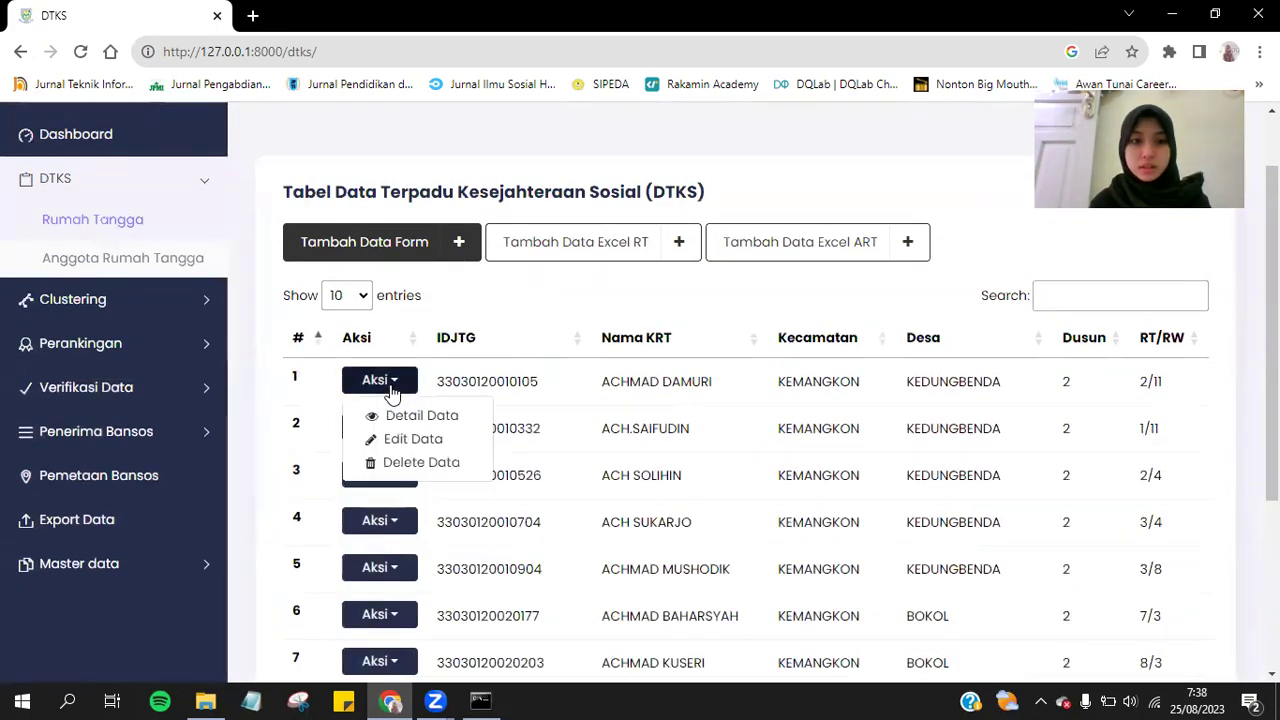
{"action": "left_click", "coordinate": [420, 465]}
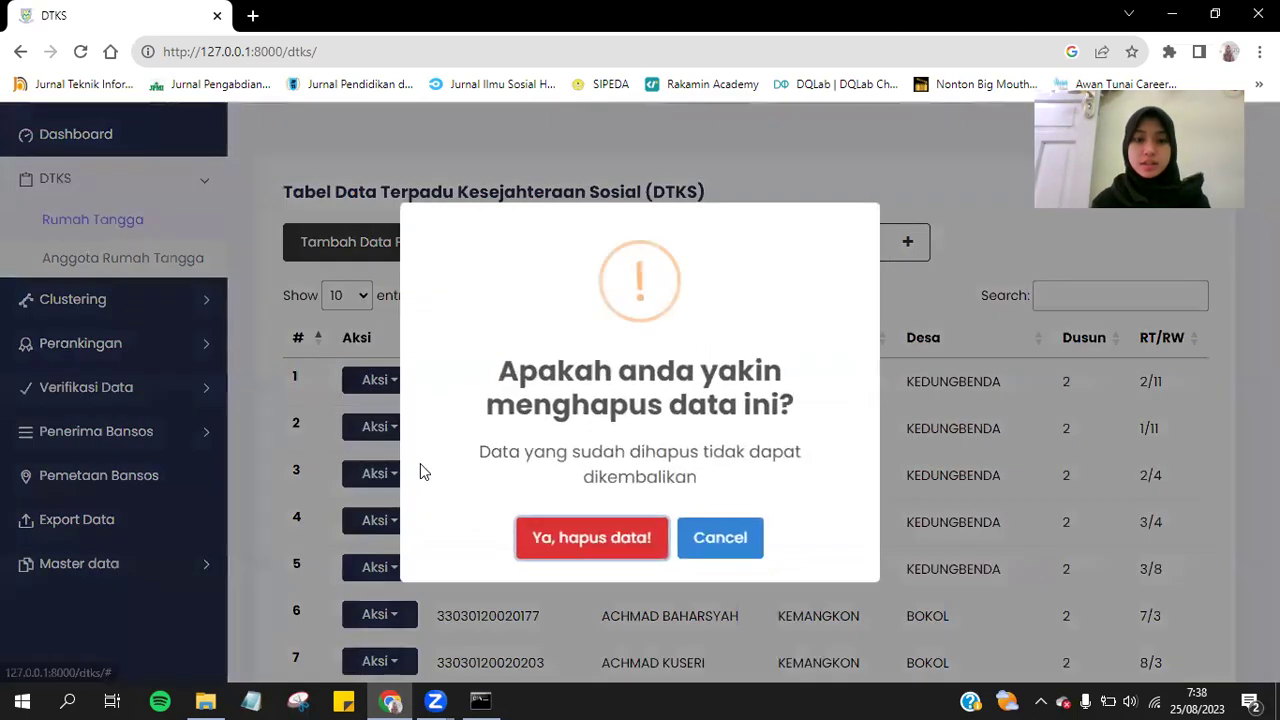
{"action": "left_click", "coordinate": [610, 535]}
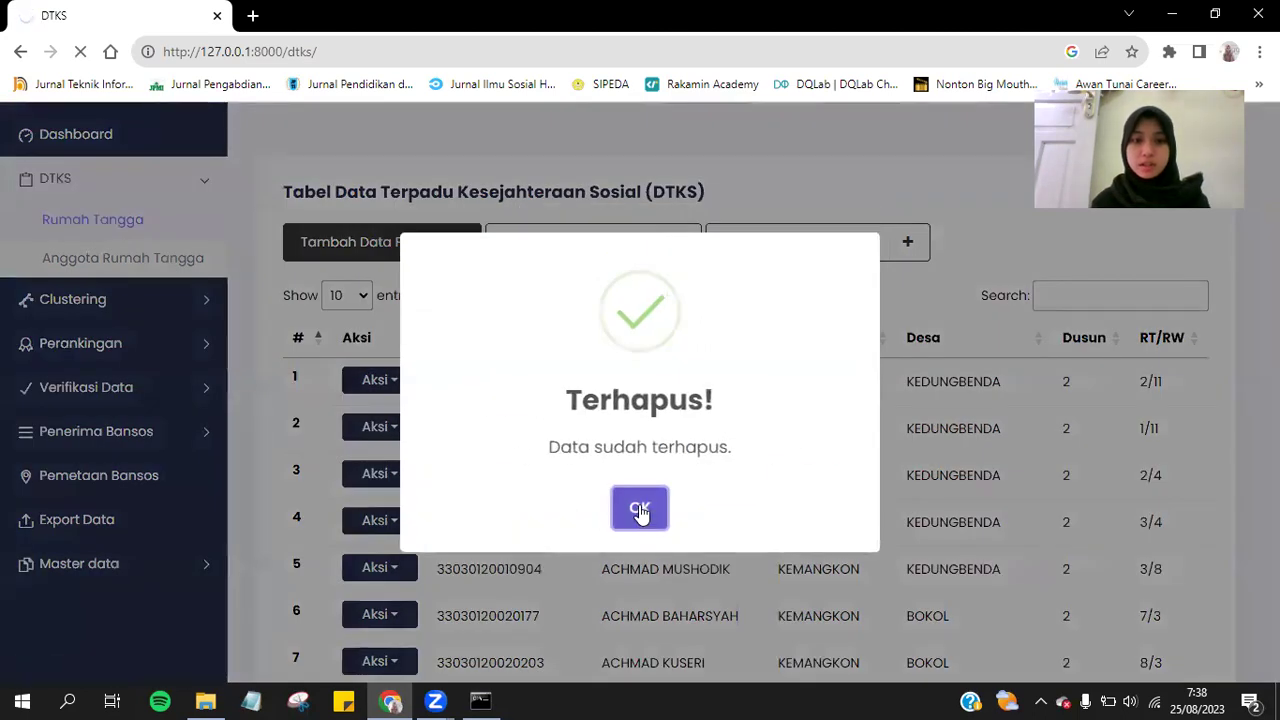
{"action": "left_click", "coordinate": [637, 508]}
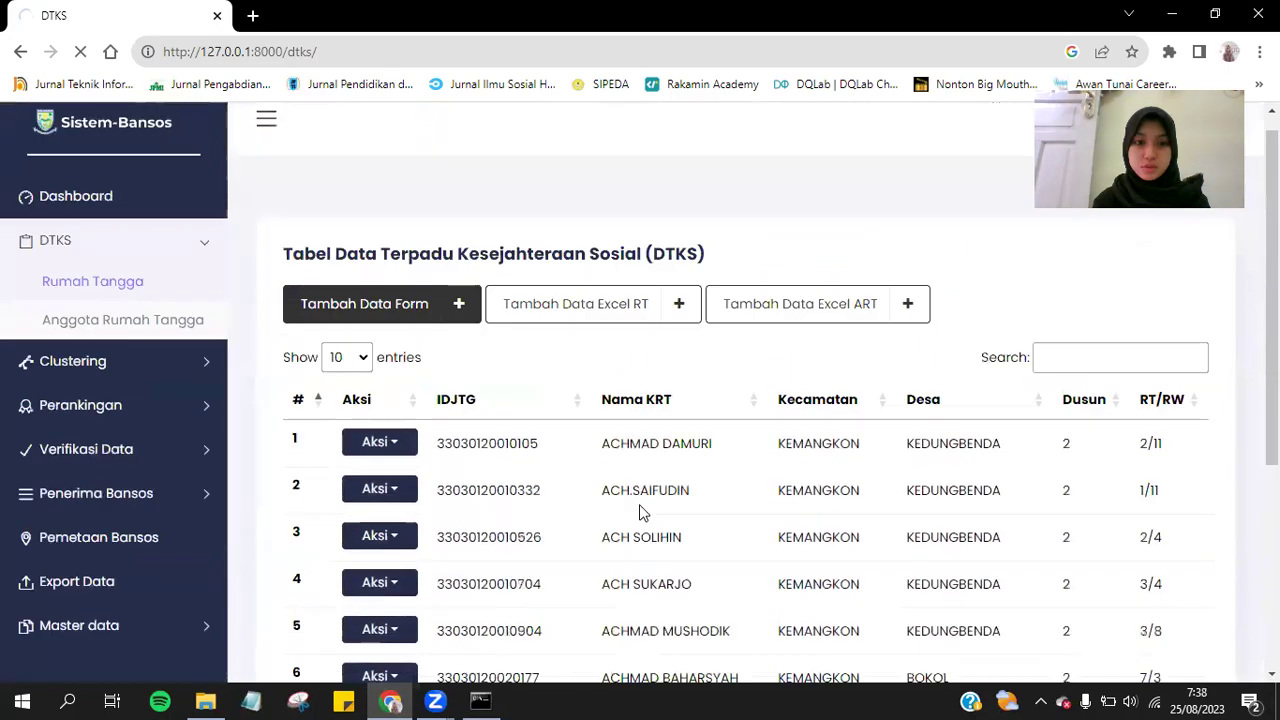
{"action": "left_click", "coordinate": [1147, 370]}
{"action": "type", "text": "gemins"}
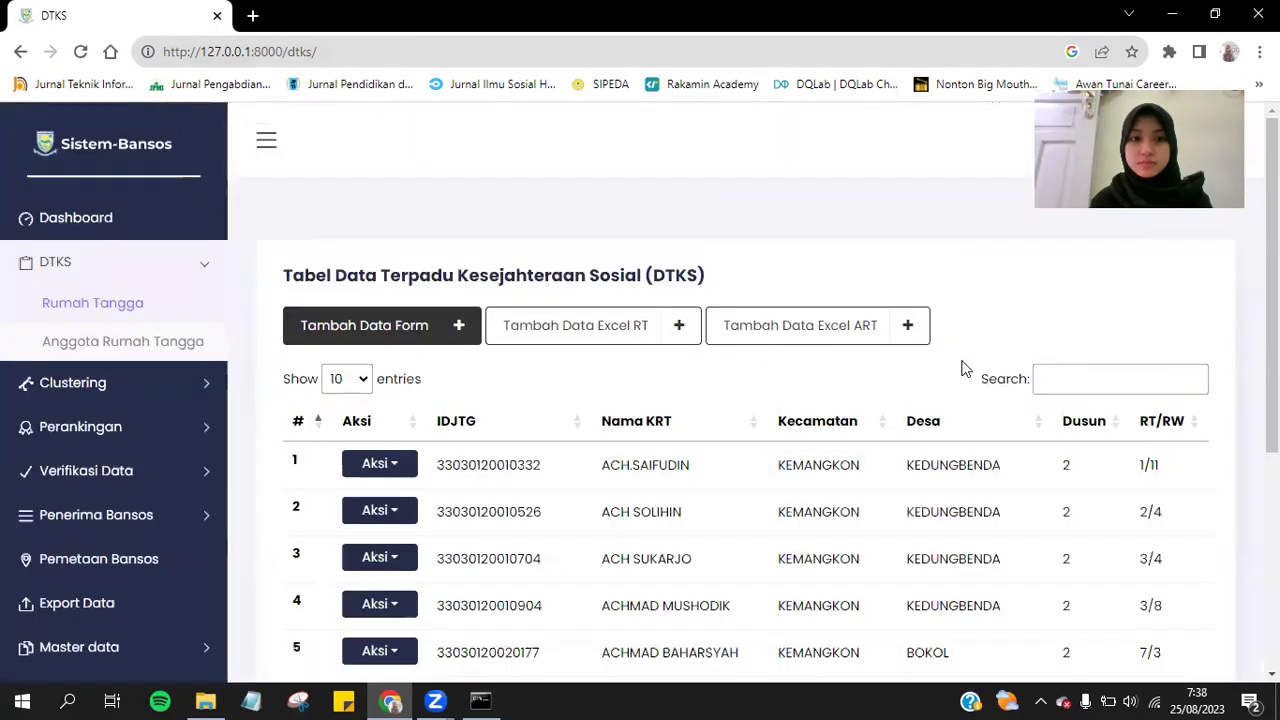
Filter the household table with 'gendis', then open Clustering > Analisis Data.
{"action": "scroll", "coordinate": [963, 369], "scroll_direction": "down", "scroll_amount": 4}
{"action": "scroll", "coordinate": [963, 369], "scroll_direction": "up", "scroll_amount": 4}
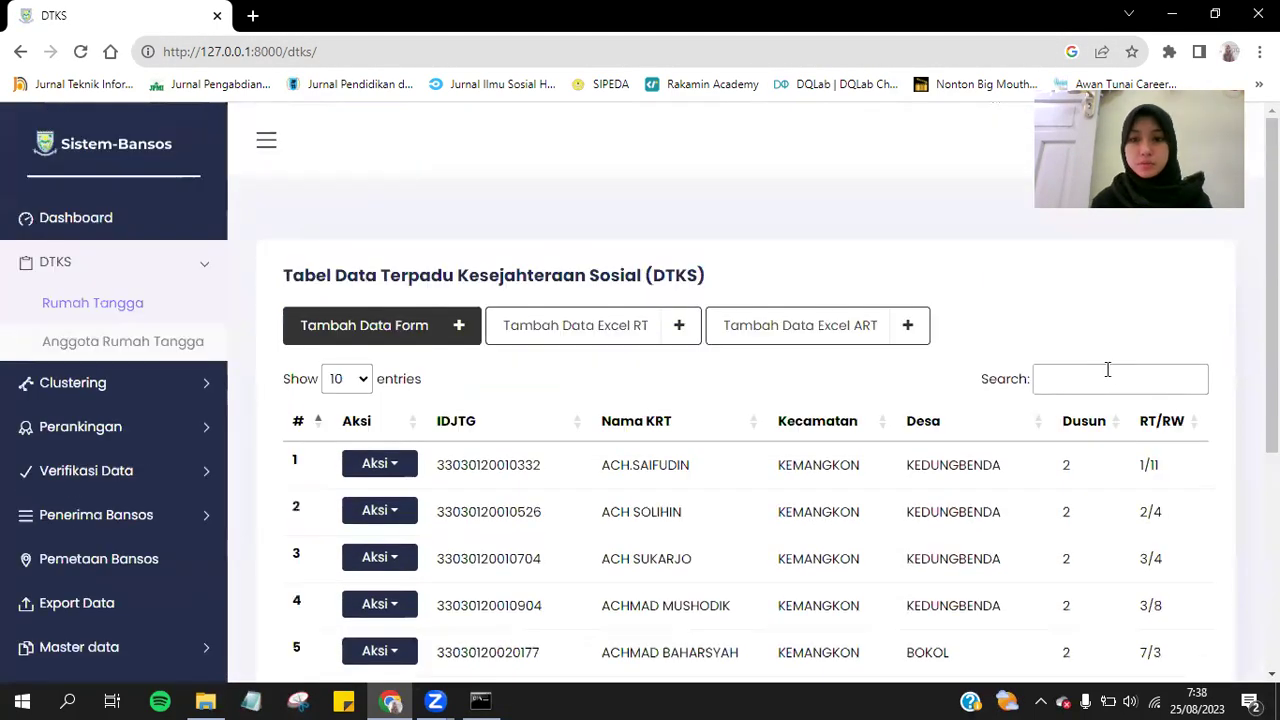
{"action": "type", "text": "gendis"}
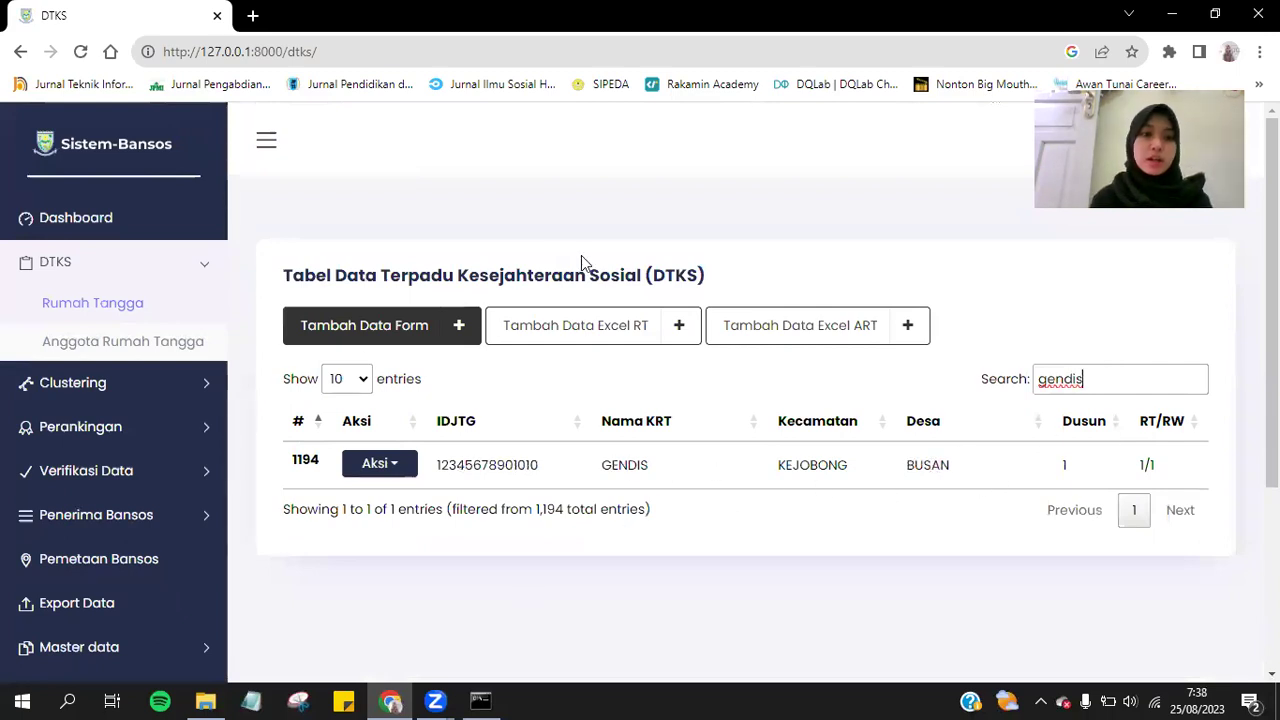
{"action": "left_click", "coordinate": [100, 383]}
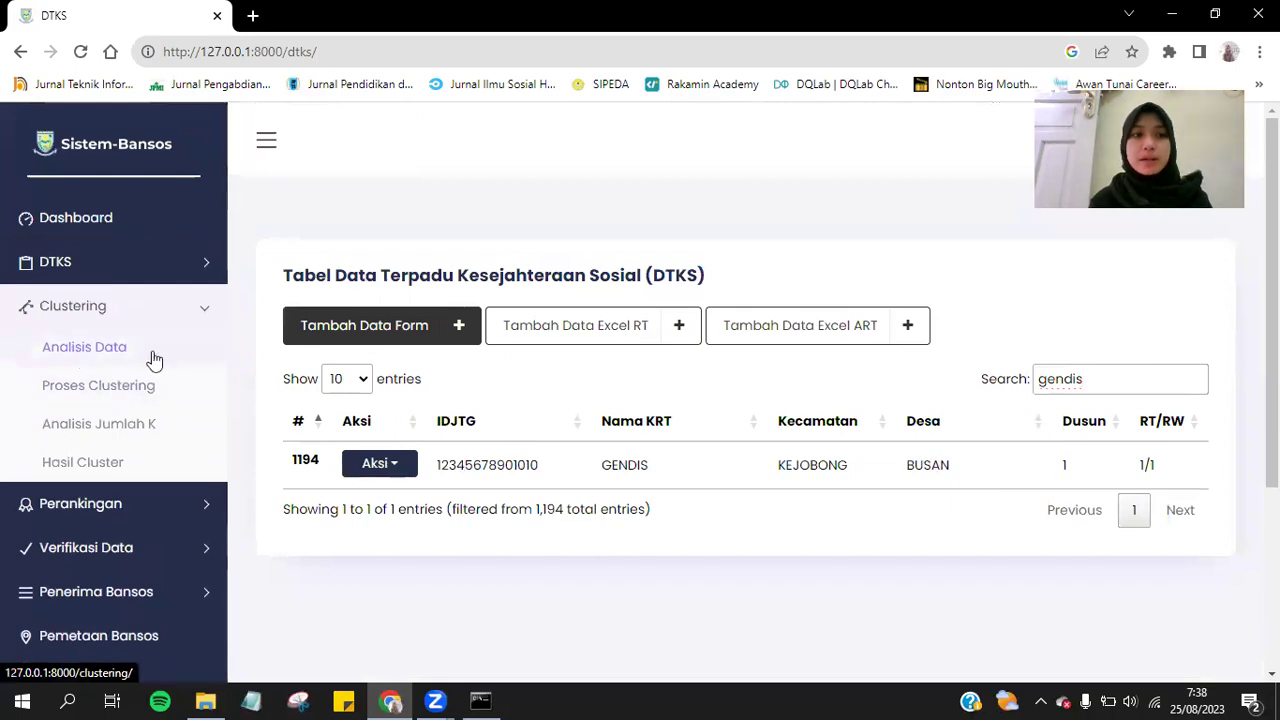
{"action": "left_click", "coordinate": [62, 352]}
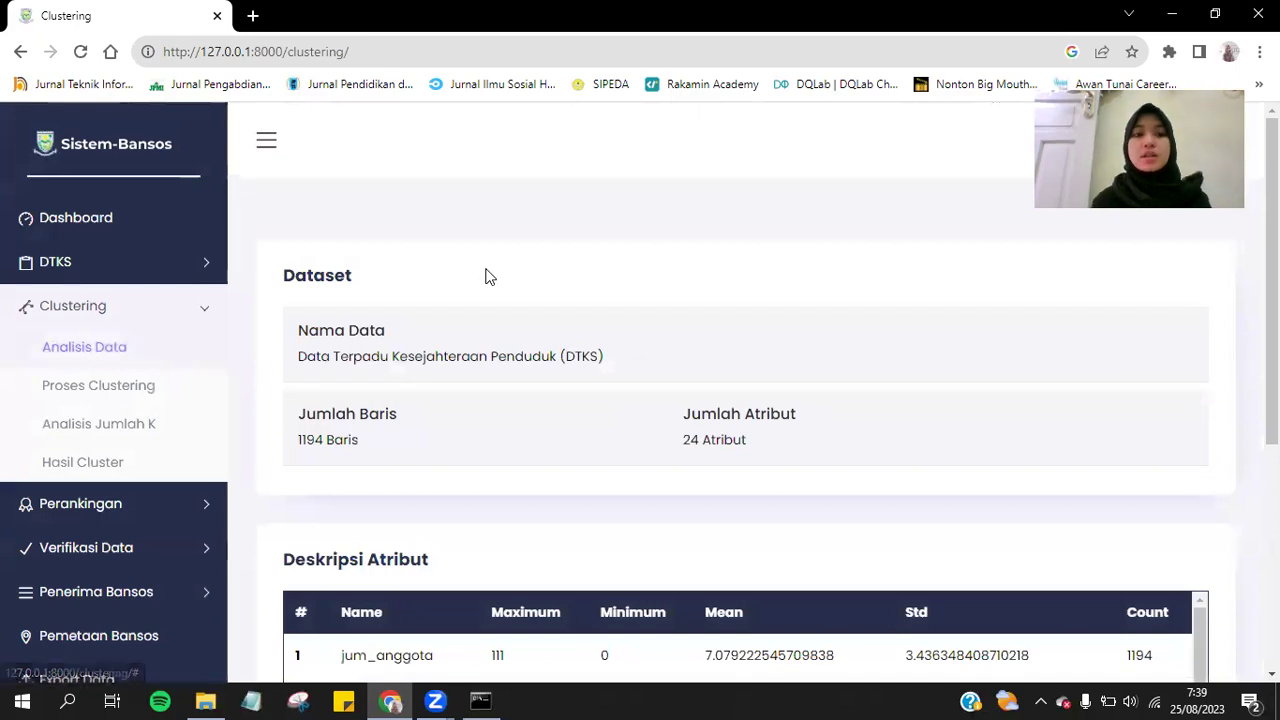
Review the Dataset summary and Deskripsi Atribut statistics, inspecting the jum_anggota attribute.
{"action": "scroll", "coordinate": [486, 274], "scroll_direction": "down", "scroll_amount": 2}
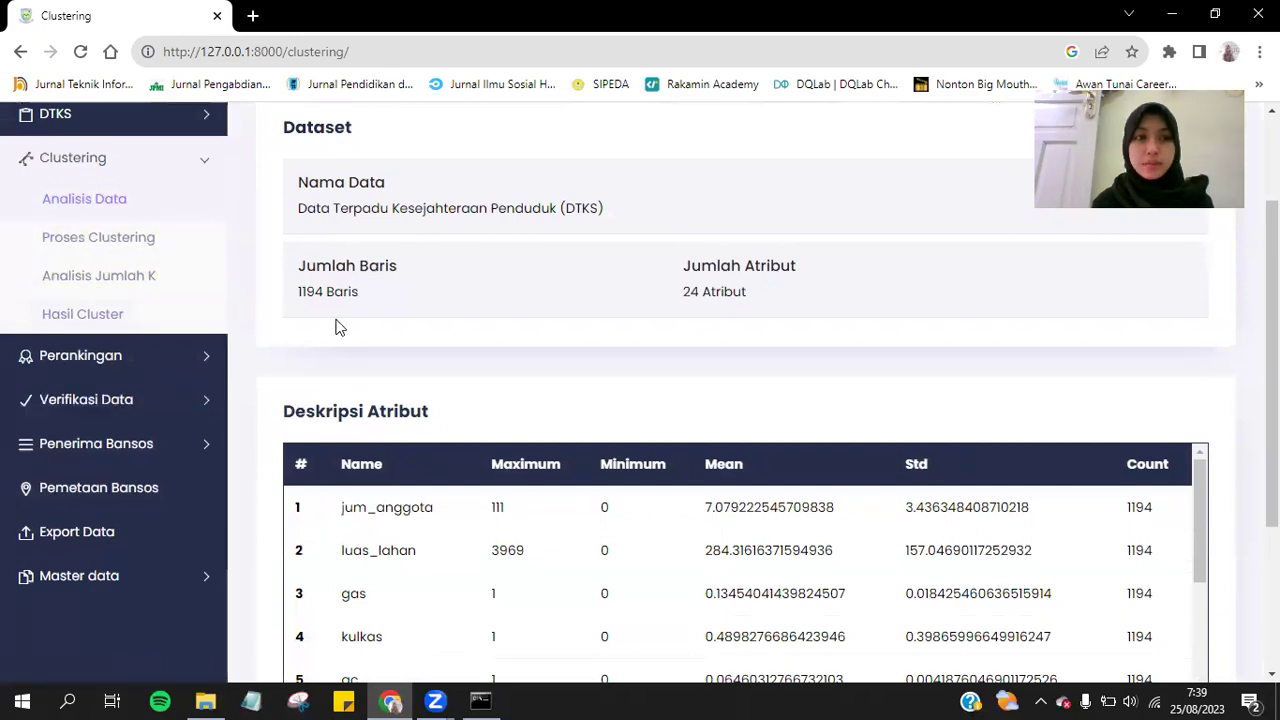
{"action": "scroll", "coordinate": [543, 229], "scroll_direction": "down", "scroll_amount": 3}
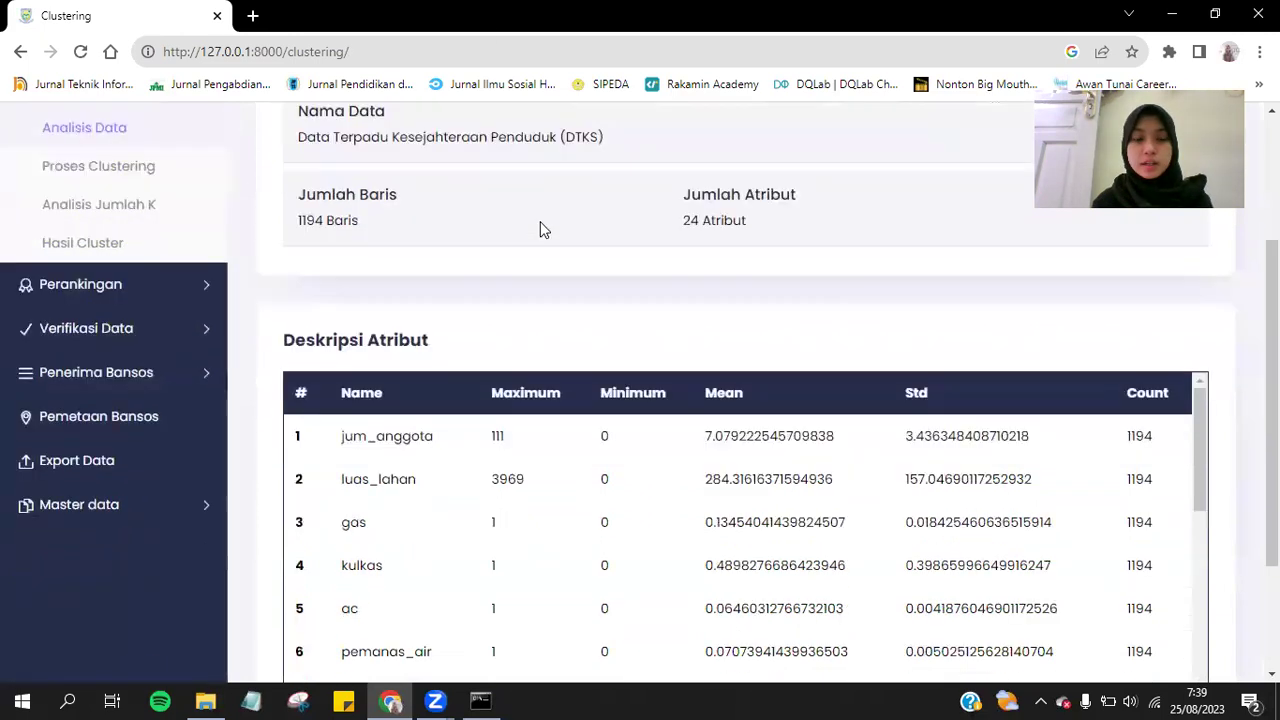
{"action": "scroll", "coordinate": [543, 229], "scroll_direction": "up", "scroll_amount": 5}
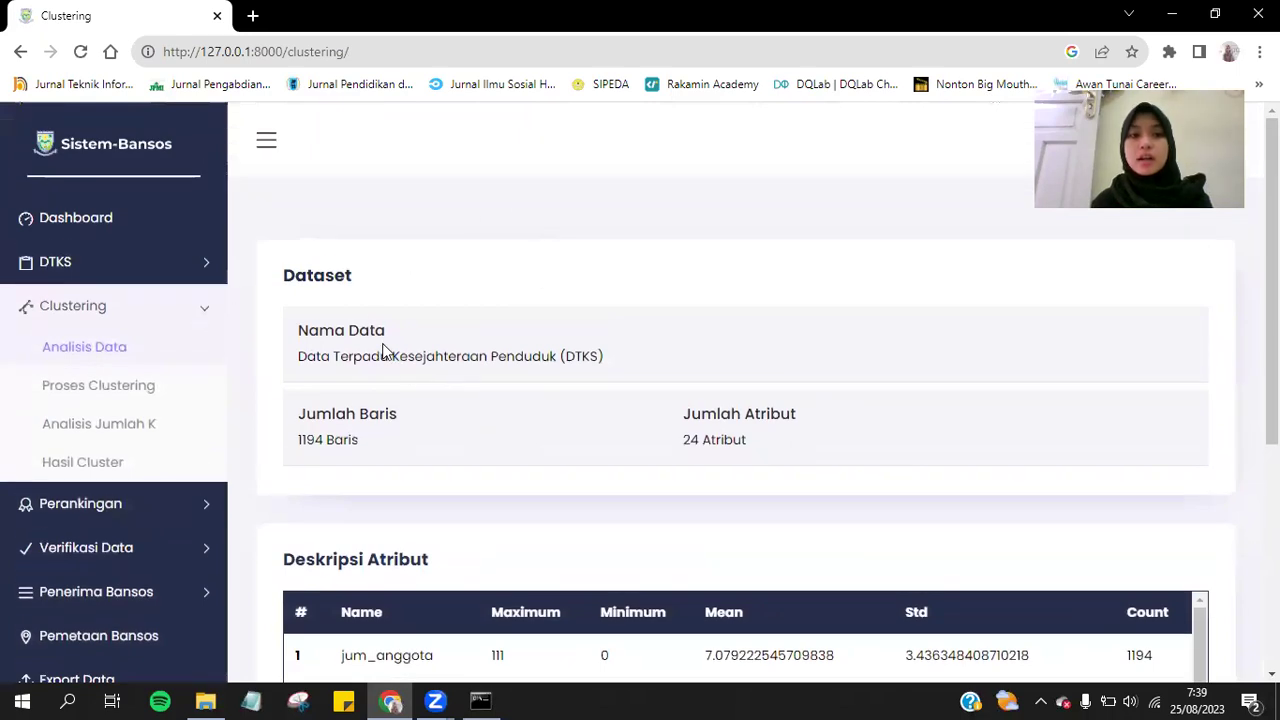
{"action": "scroll", "coordinate": [423, 363], "scroll_direction": "down", "scroll_amount": 3}
{"action": "scroll", "coordinate": [423, 366], "scroll_direction": "up", "scroll_amount": 3}
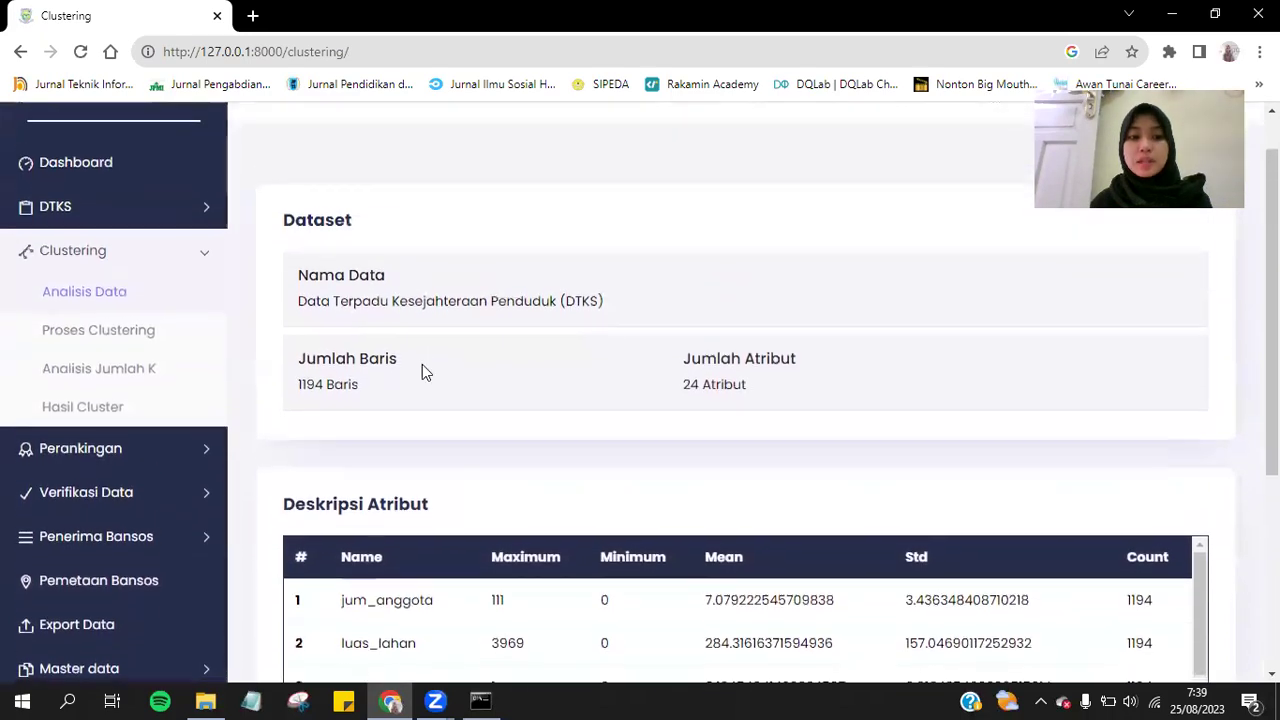
{"action": "scroll", "coordinate": [422, 371], "scroll_direction": "down", "scroll_amount": 1}
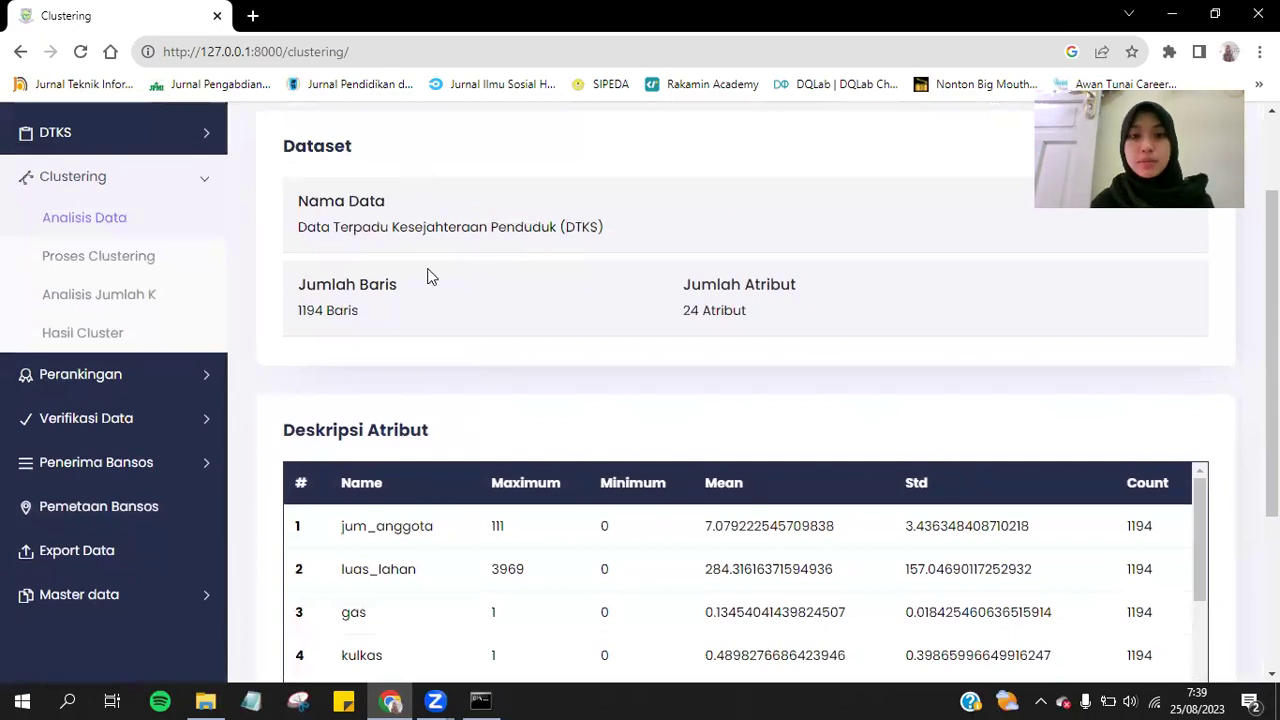
{"action": "scroll", "coordinate": [1063, 368], "scroll_direction": "down", "scroll_amount": 3}
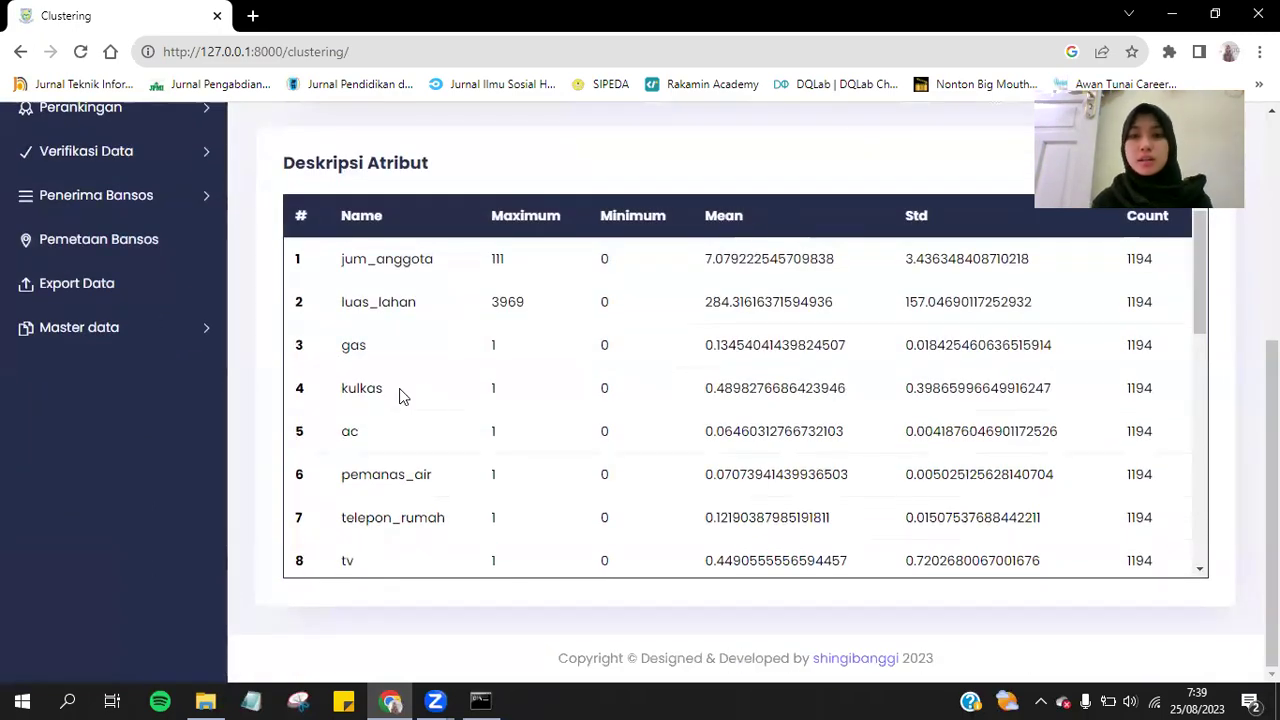
{"action": "scroll", "coordinate": [530, 280], "scroll_direction": "up", "scroll_amount": 1}
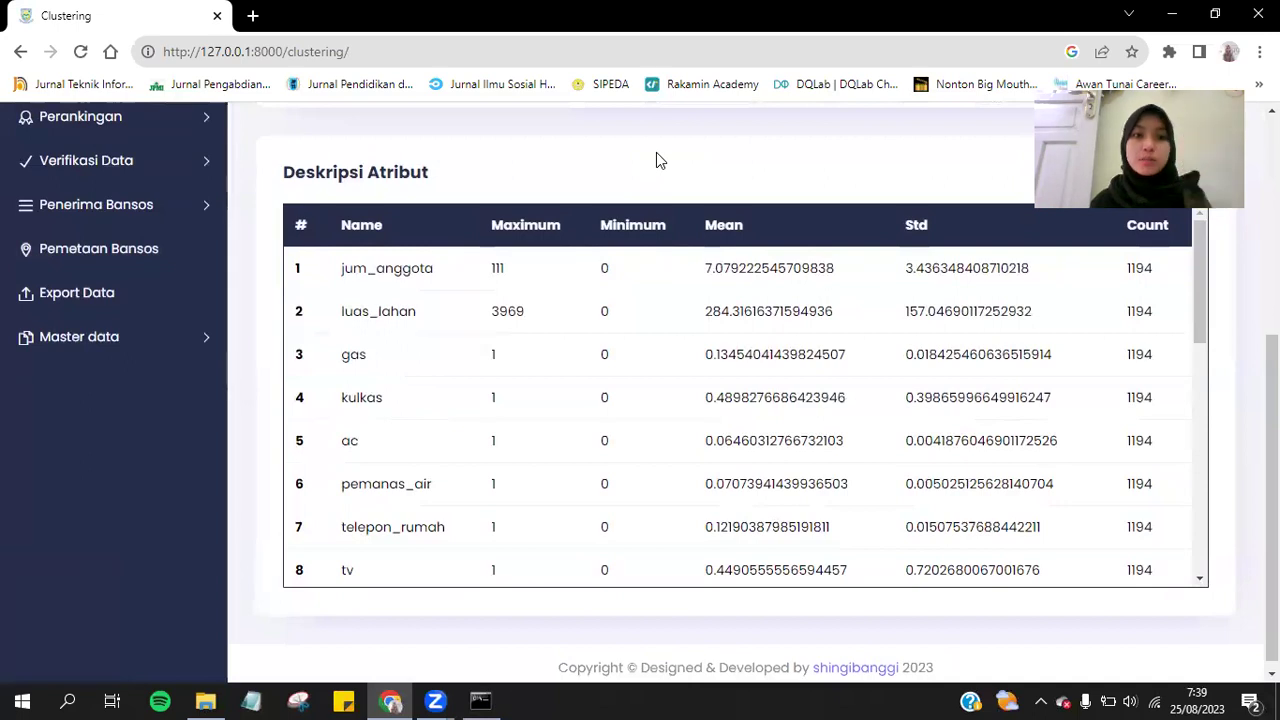
{"action": "scroll", "coordinate": [656, 157], "scroll_direction": "up", "scroll_amount": 1}
{"action": "scroll", "coordinate": [656, 157], "scroll_direction": "down", "scroll_amount": 1}
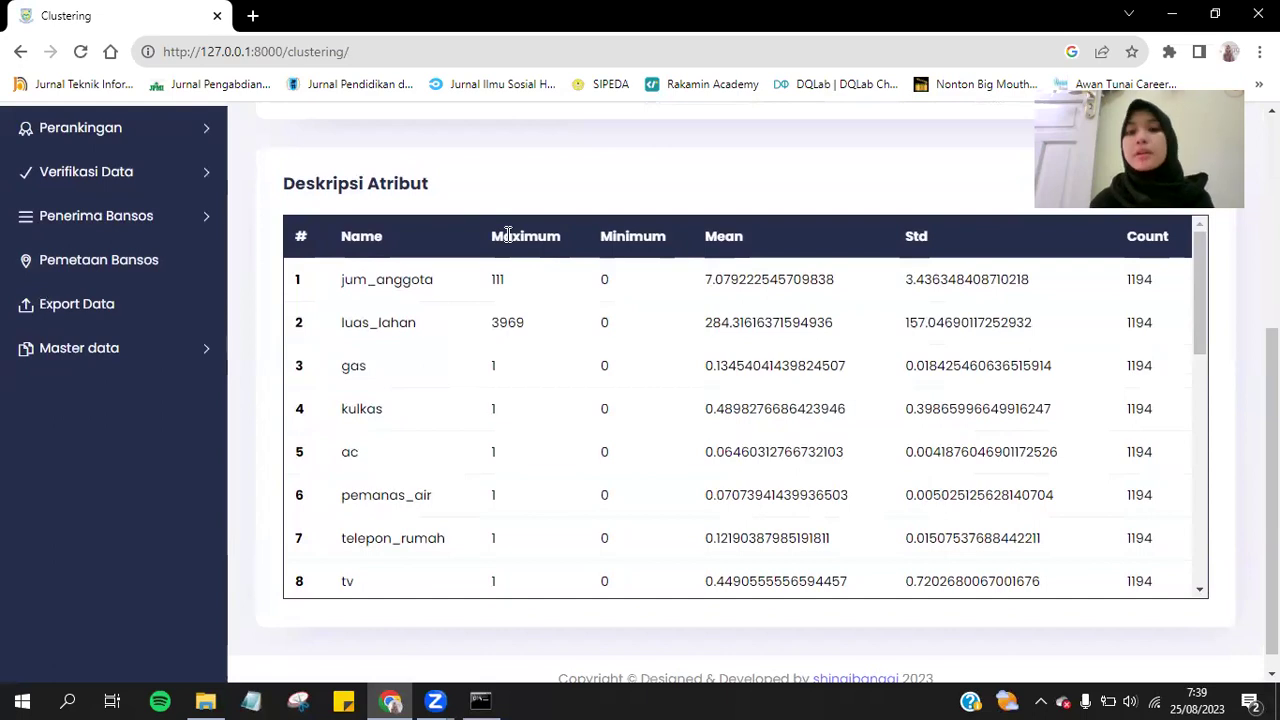
{"action": "double_click", "coordinate": [354, 287]}
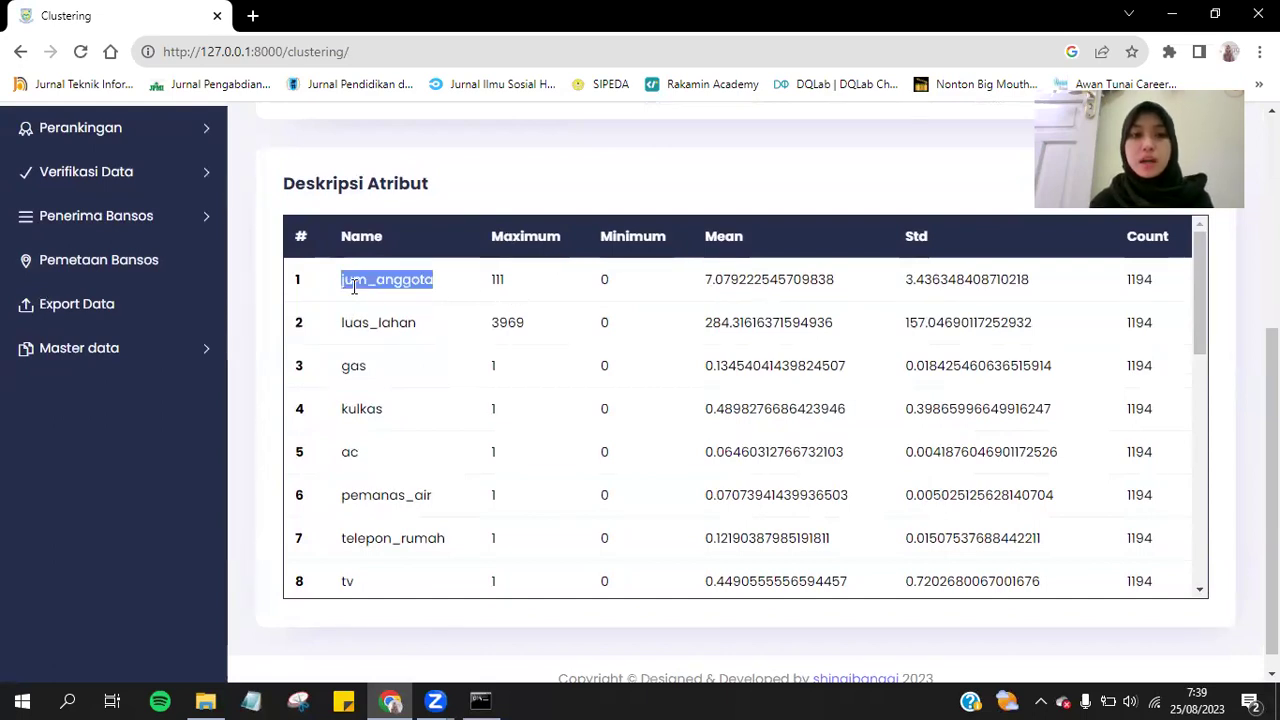
{"action": "left_click", "coordinate": [524, 232]}
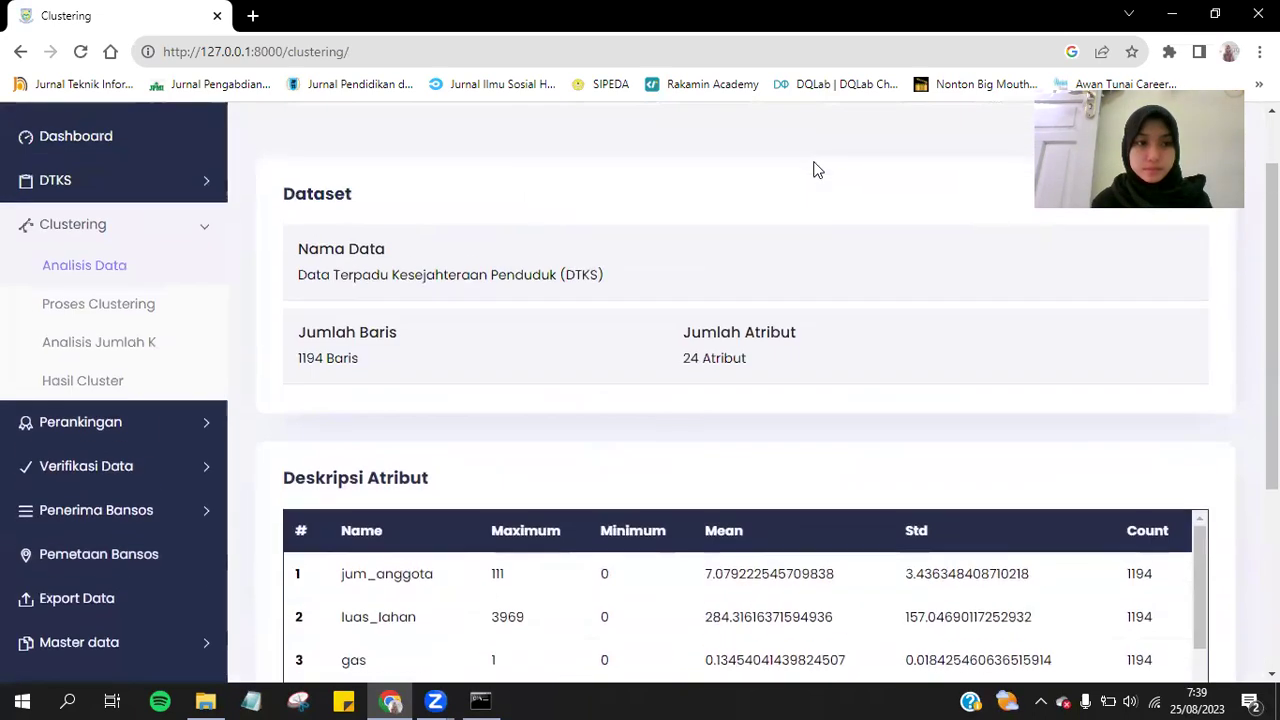
{"action": "scroll", "coordinate": [811, 166], "scroll_direction": "up", "scroll_amount": 3}
In the Proses Clustering form, name the clustering 'kesejahteraan'.
{"action": "left_click", "coordinate": [155, 314]}
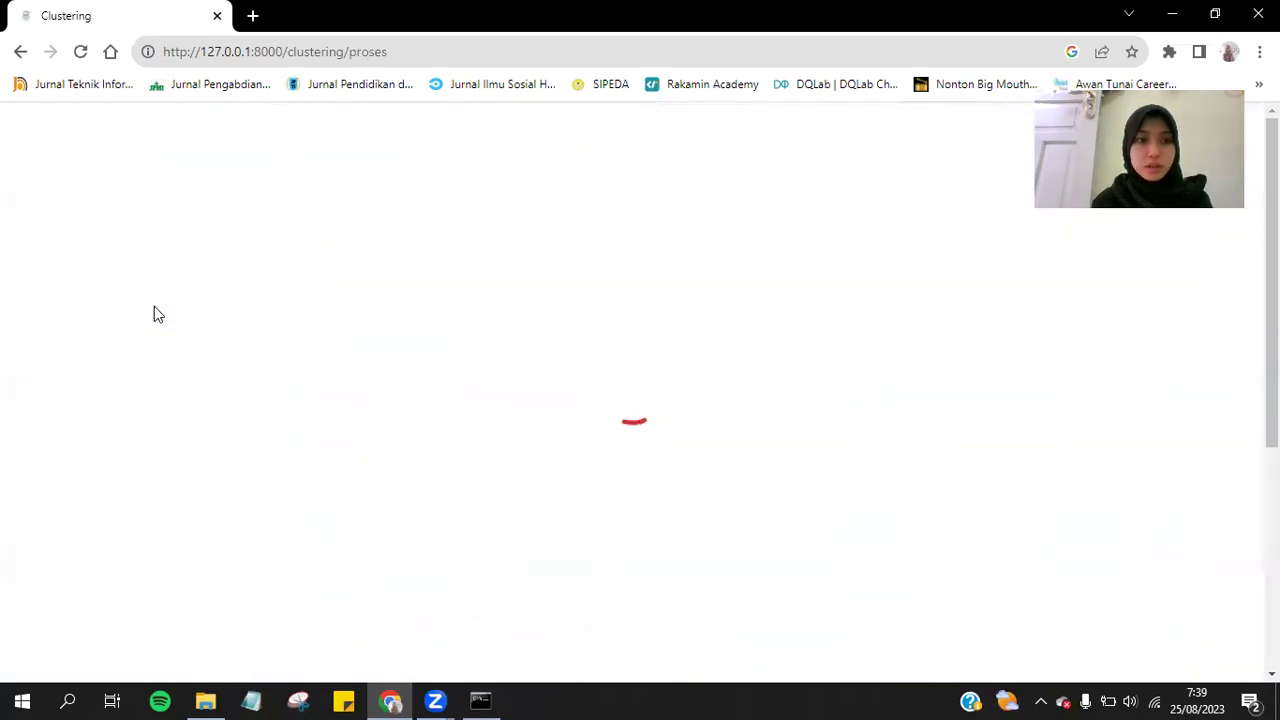
{"action": "scroll", "coordinate": [523, 323], "scroll_direction": "down", "scroll_amount": 5}
{"action": "scroll", "coordinate": [523, 323], "scroll_direction": "up", "scroll_amount": 5}
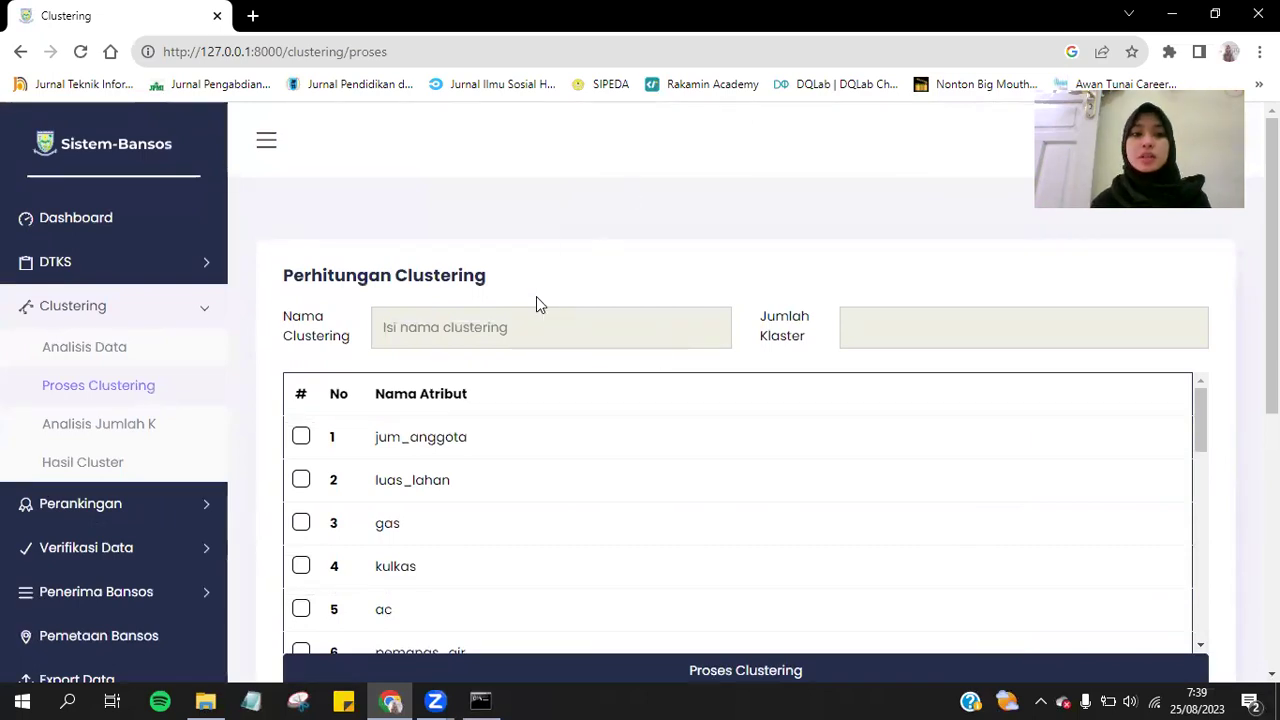
{"action": "left_click", "coordinate": [526, 314]}
{"action": "scroll", "coordinate": [526, 314], "scroll_direction": "down", "scroll_amount": 3}
{"action": "scroll", "coordinate": [530, 315], "scroll_direction": "up", "scroll_amount": 3}
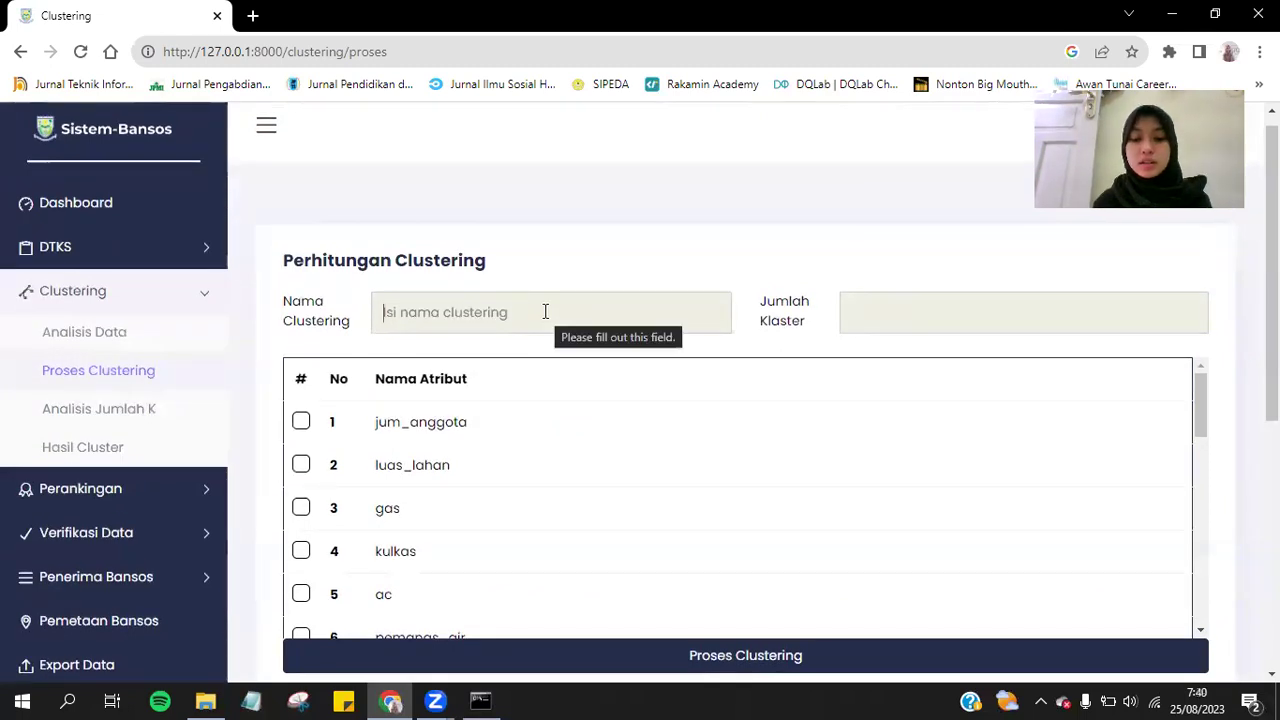
{"action": "type", "text": "kesejahter"}
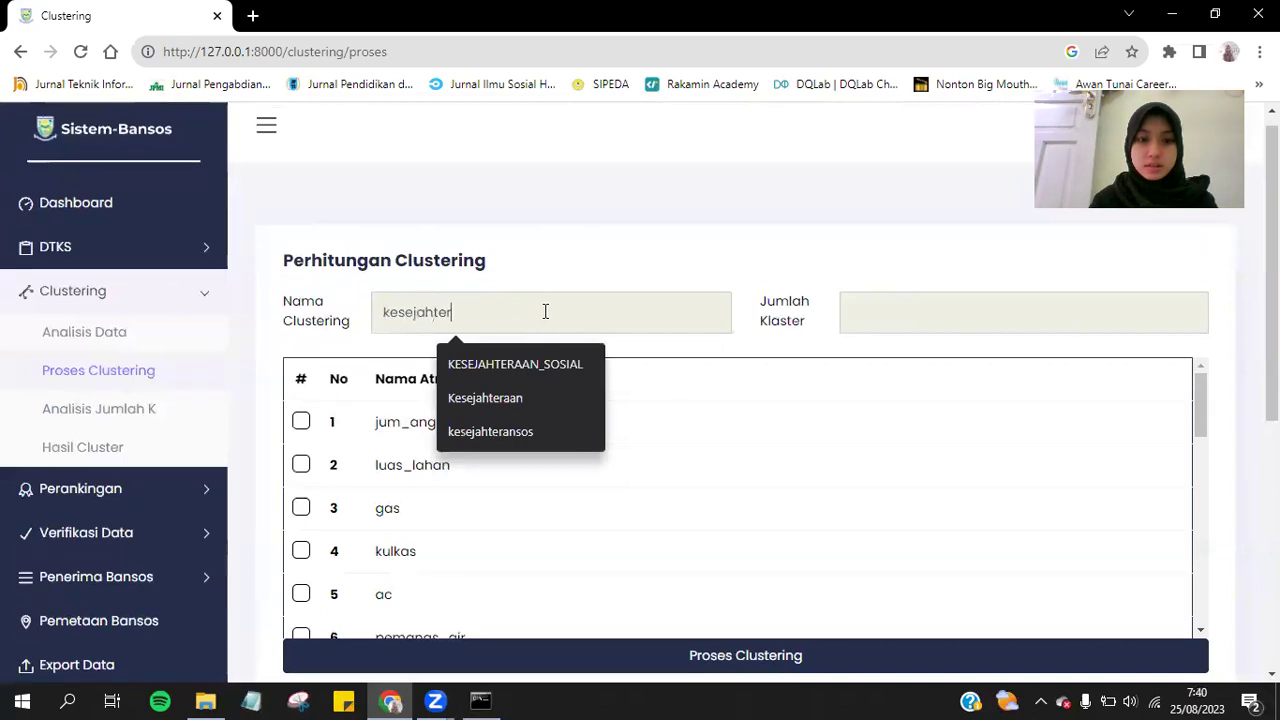
{"action": "type", "text": "aan"}
Set 2 clusters on jum_anggota, luas_lahan and gas, and run the clustering.
{"action": "left_click", "coordinate": [920, 331]}
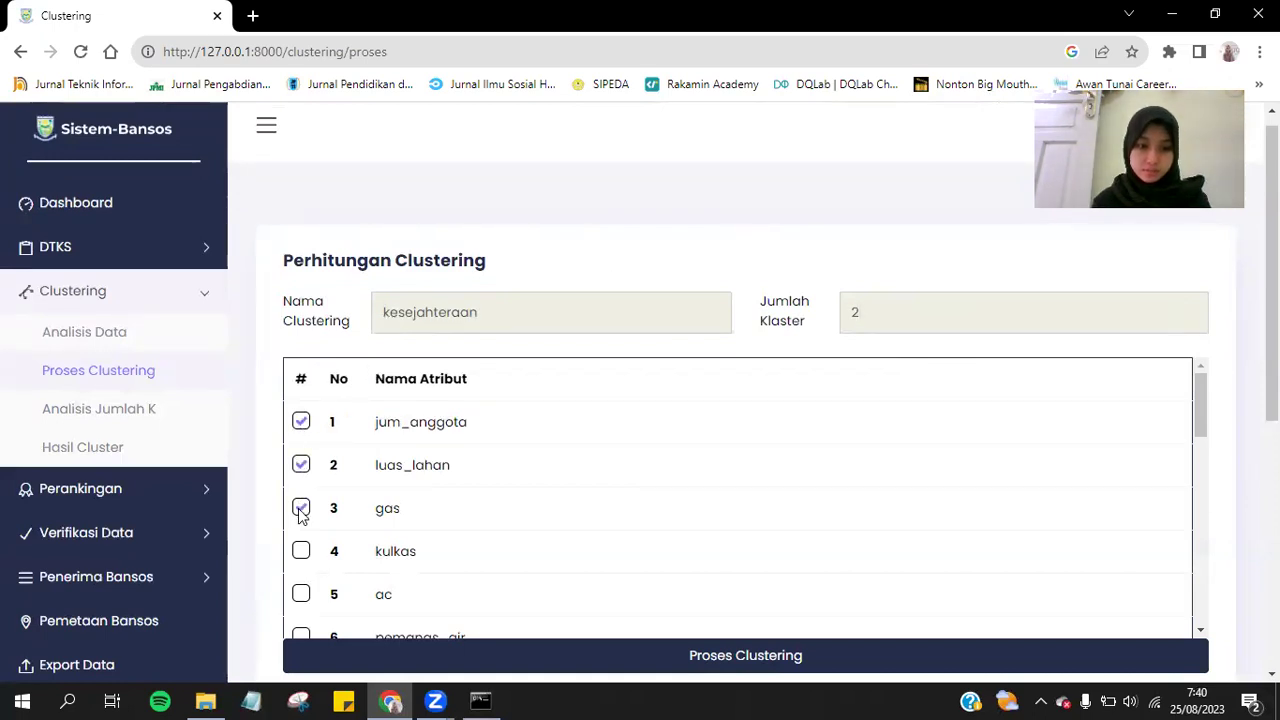
{"action": "scroll", "coordinate": [643, 460], "scroll_direction": "down", "scroll_amount": 1}
{"action": "scroll", "coordinate": [643, 460], "scroll_direction": "up", "scroll_amount": 1}
{"action": "scroll", "coordinate": [753, 120], "scroll_direction": "down", "scroll_amount": 1}
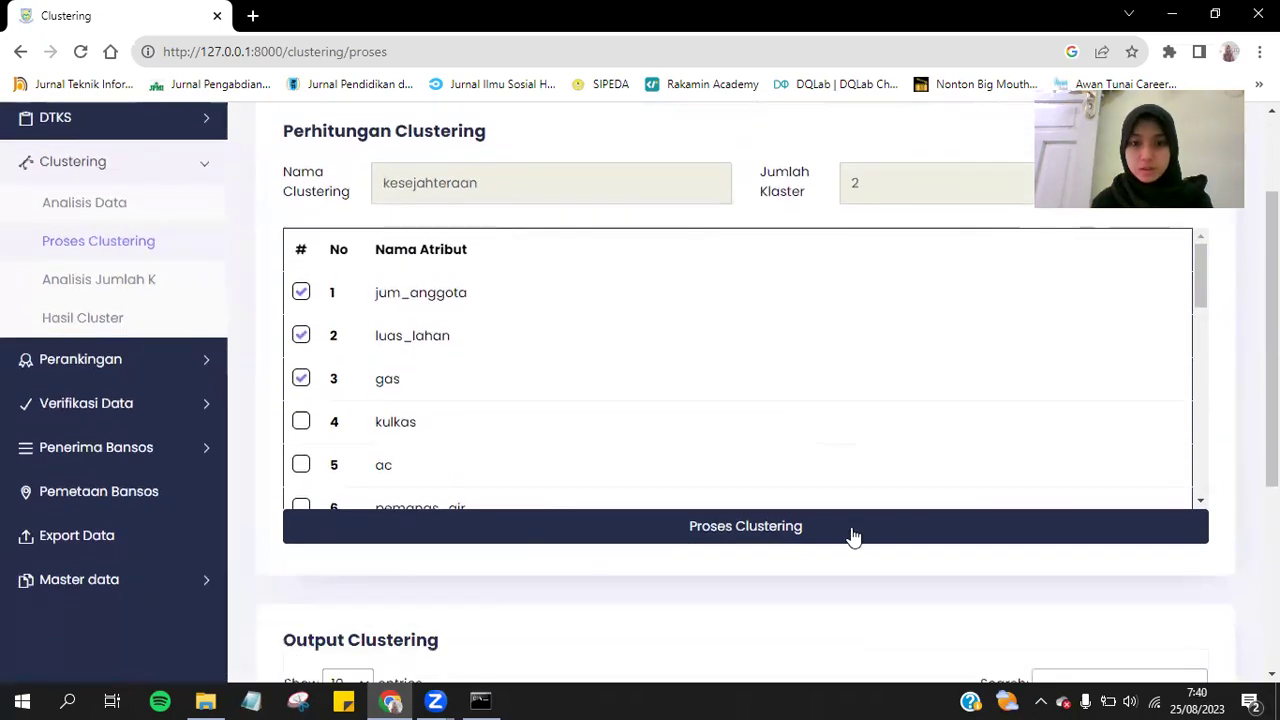
{"action": "scroll", "coordinate": [647, 432], "scroll_direction": "down", "scroll_amount": 8}
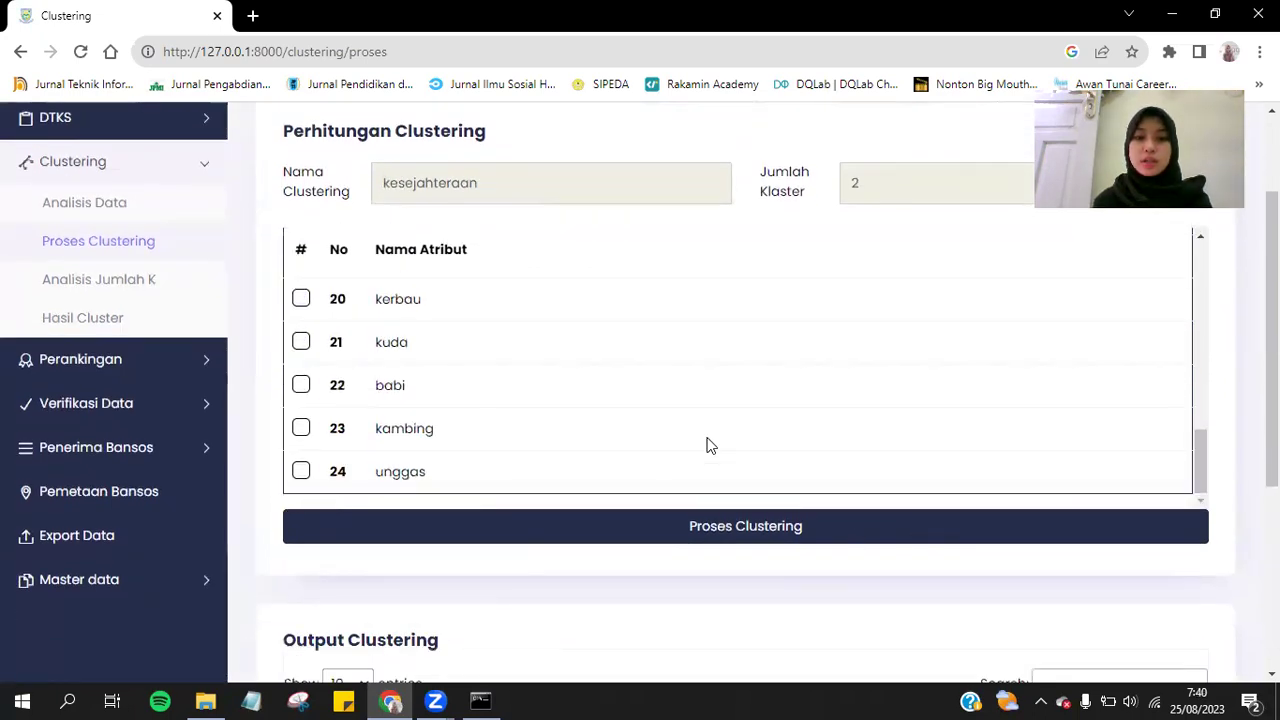
{"action": "scroll", "coordinate": [709, 443], "scroll_direction": "up", "scroll_amount": 3}
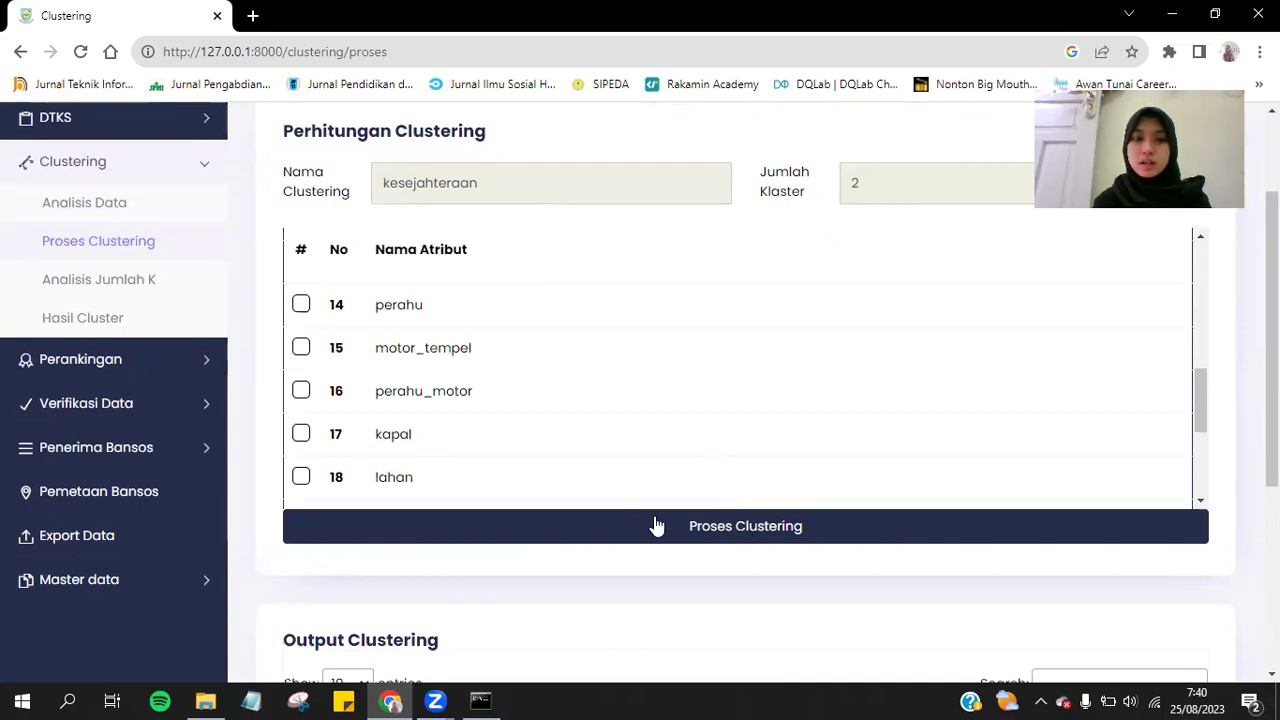
{"action": "left_click", "coordinate": [778, 537]}
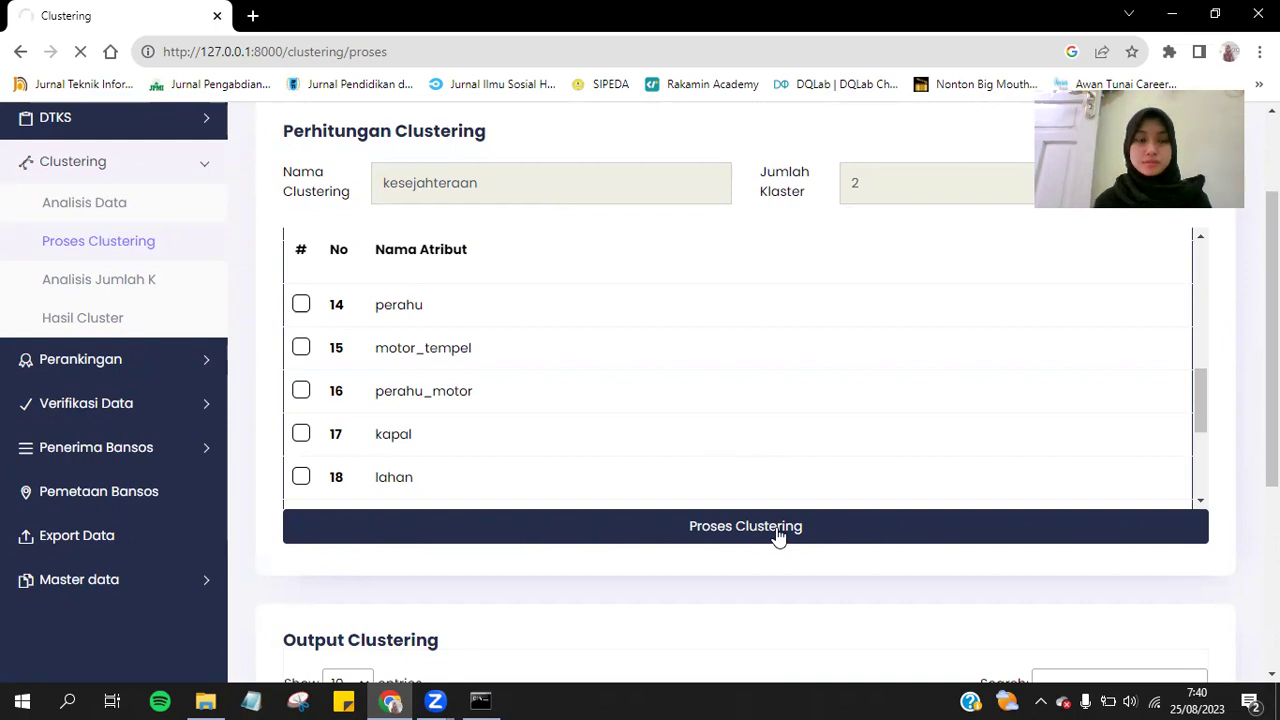
{"action": "scroll", "coordinate": [729, 329], "scroll_direction": "up", "scroll_amount": 3}
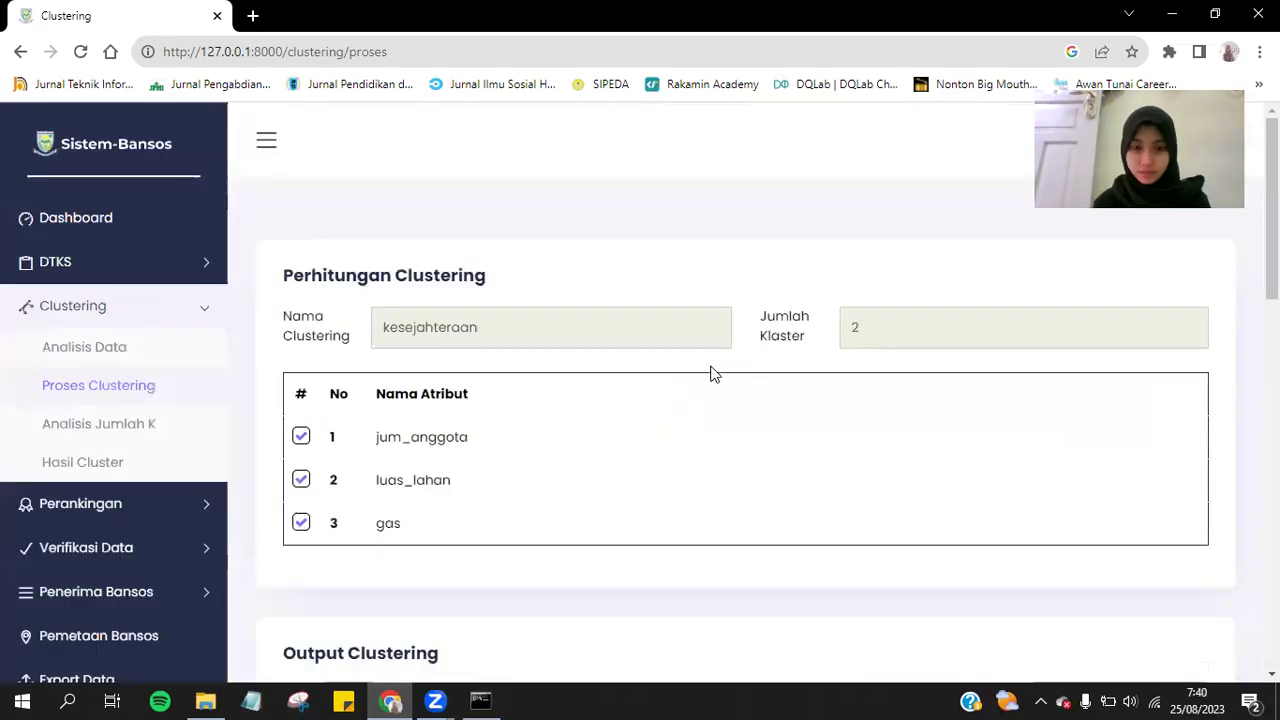
Scroll through the Output Clustering table, inspecting the first household's IDJTG number.
{"action": "scroll", "coordinate": [713, 373], "scroll_direction": "down", "scroll_amount": 5}
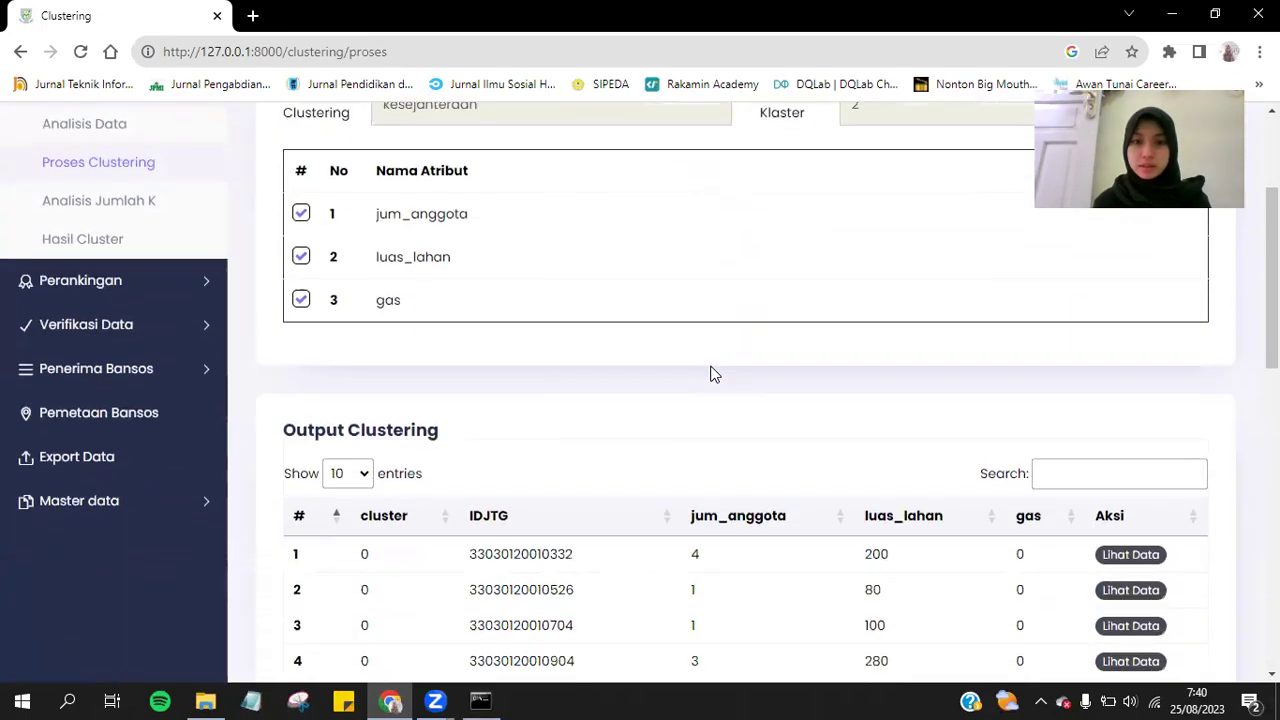
{"action": "scroll", "coordinate": [713, 373], "scroll_direction": "down", "scroll_amount": 5}
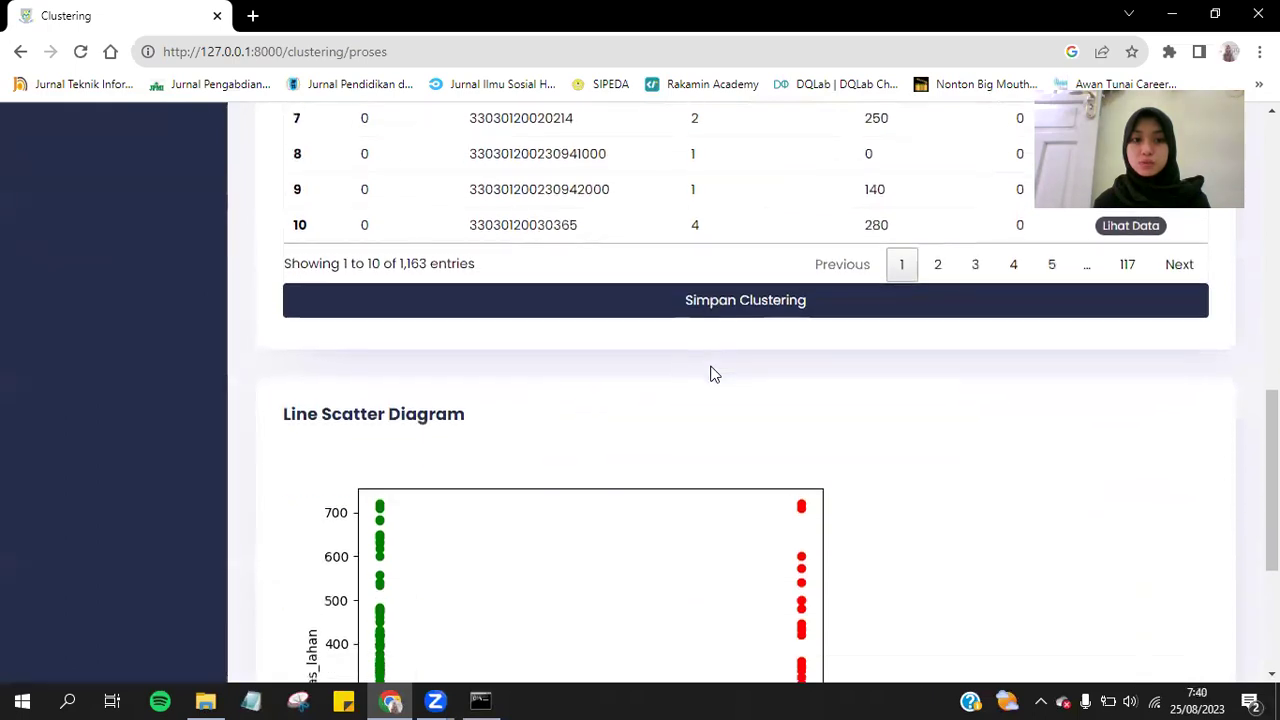
{"action": "scroll", "coordinate": [713, 373], "scroll_direction": "up", "scroll_amount": 8}
{"action": "scroll", "coordinate": [713, 373], "scroll_direction": "down", "scroll_amount": 3}
{"action": "scroll", "coordinate": [713, 373], "scroll_direction": "up", "scroll_amount": 1}
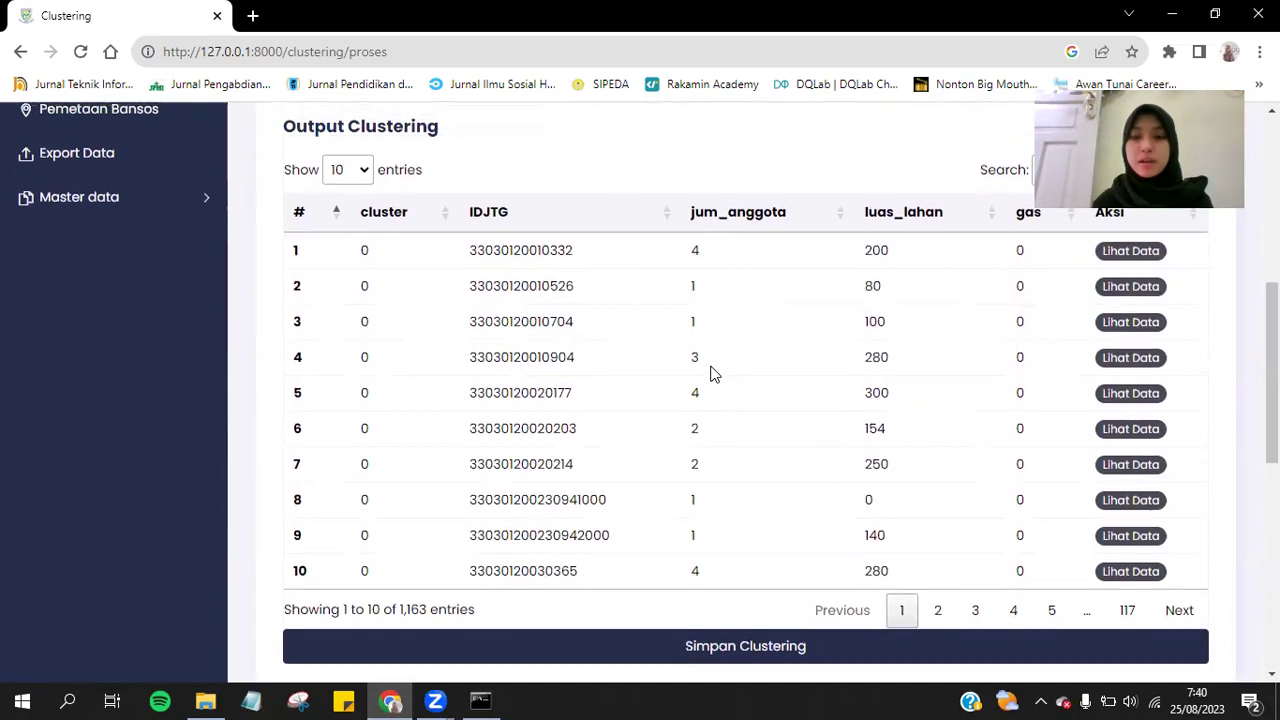
{"action": "scroll", "coordinate": [713, 373], "scroll_direction": "up", "scroll_amount": 1}
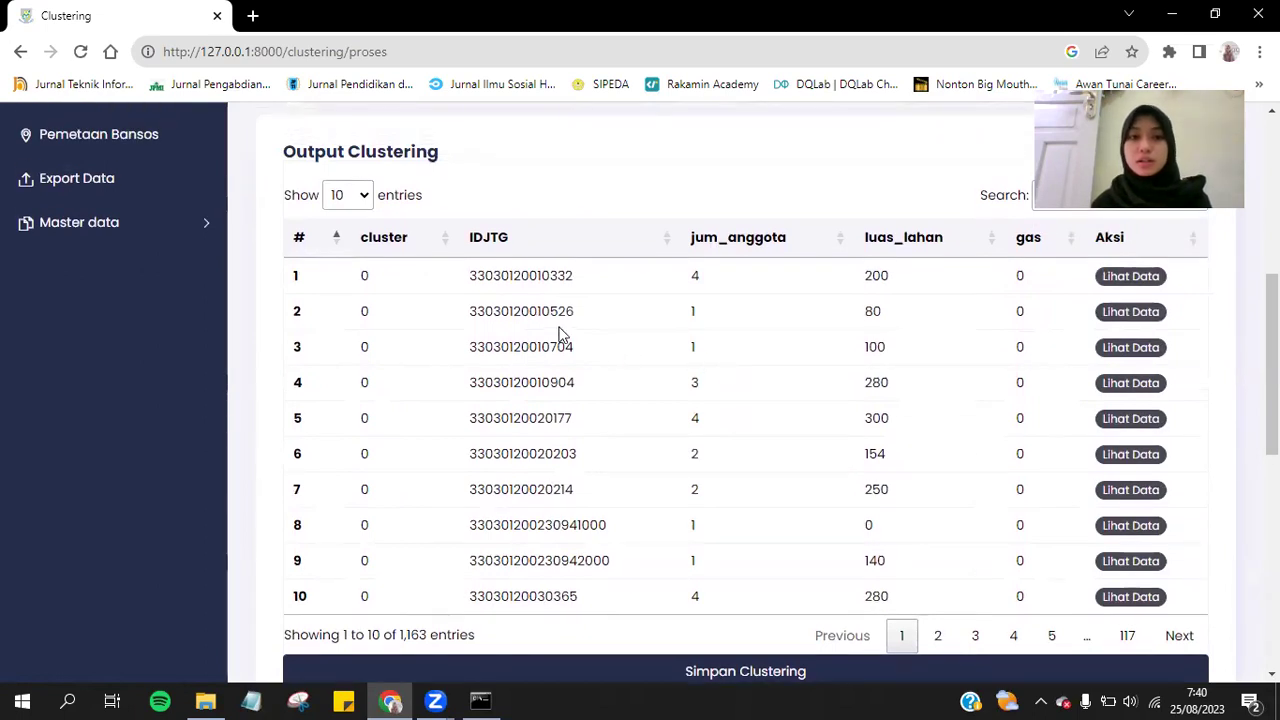
{"action": "double_click", "coordinate": [522, 277]}
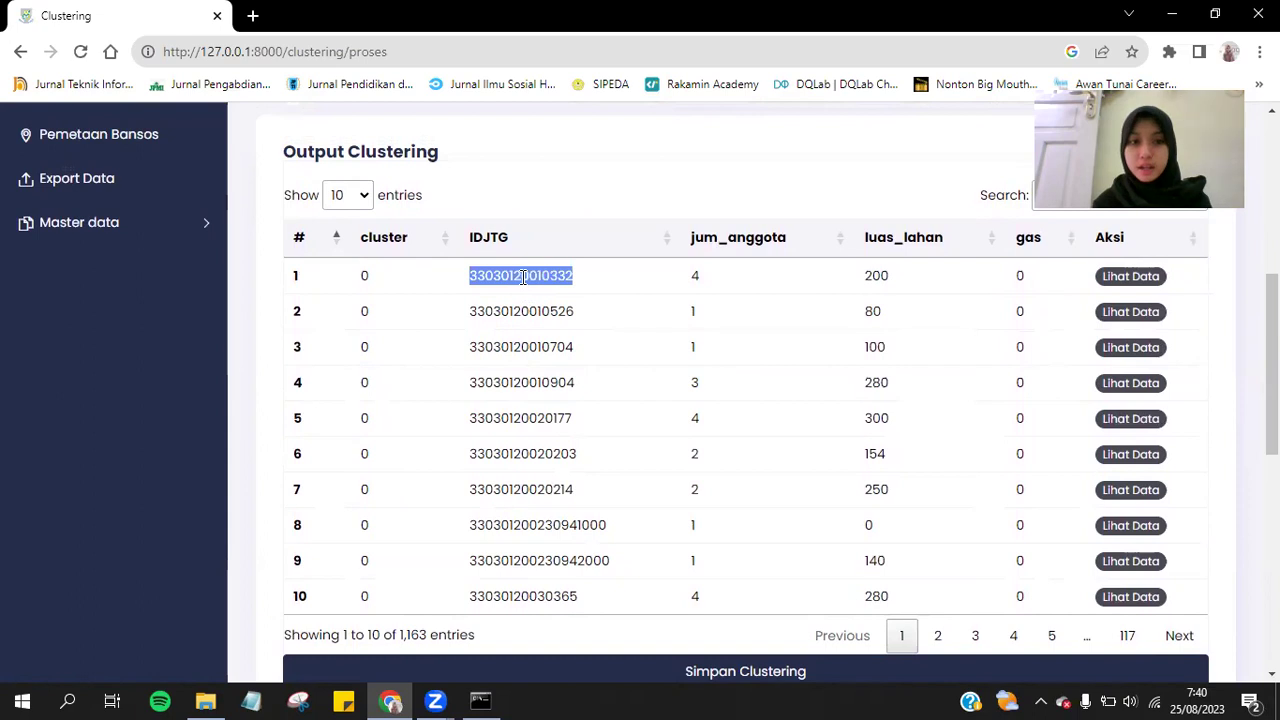
{"action": "left_click", "coordinate": [575, 181]}
{"action": "scroll", "coordinate": [575, 181], "scroll_direction": "down", "scroll_amount": 5}
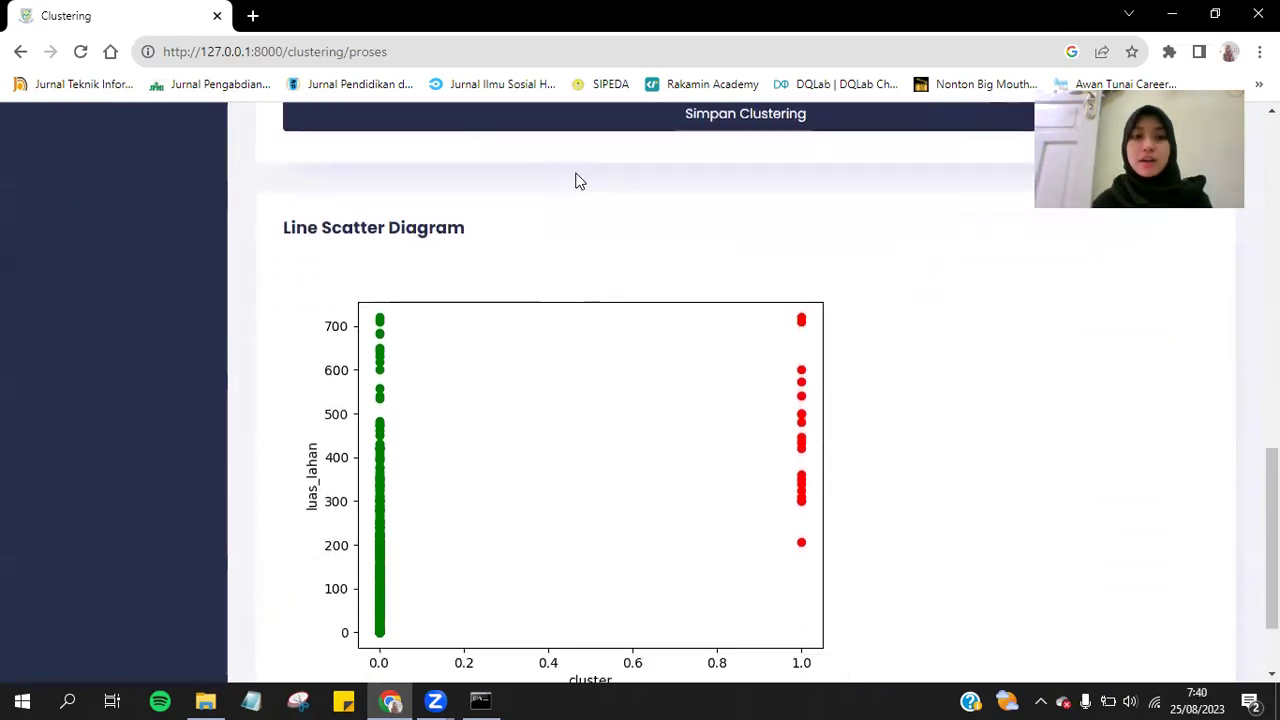
{"action": "scroll", "coordinate": [617, 376], "scroll_direction": "down", "scroll_amount": 1}
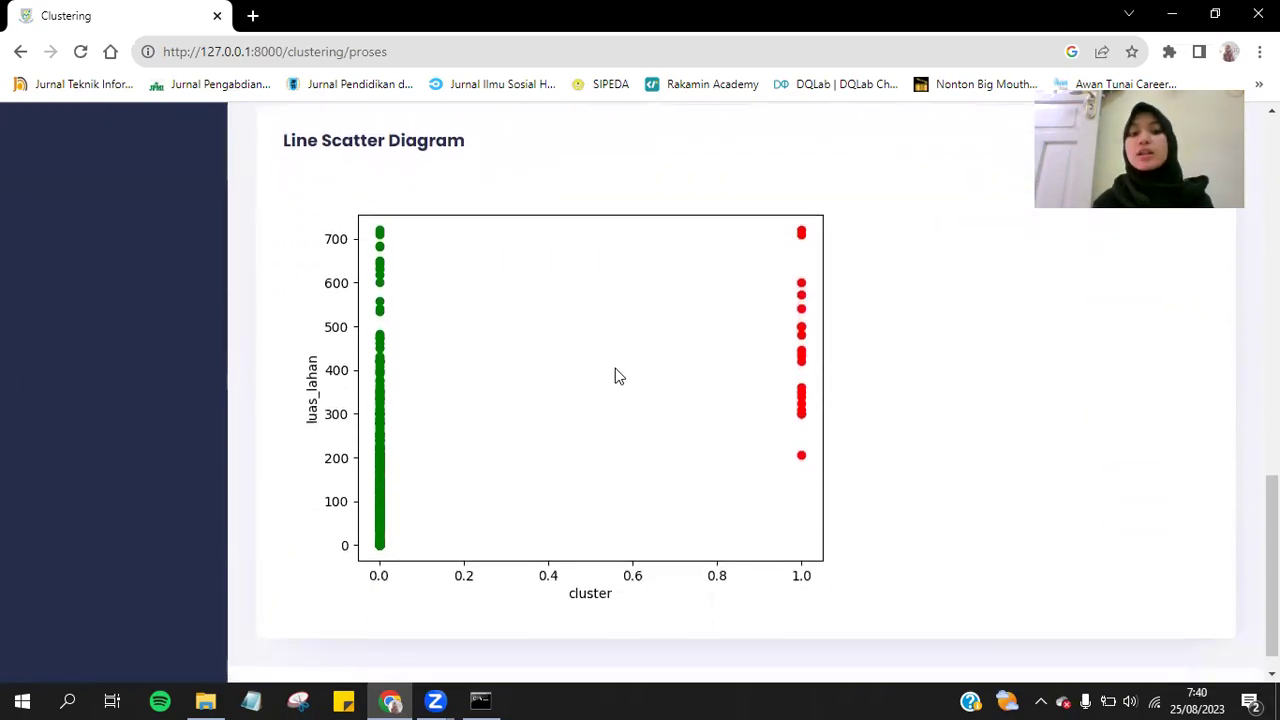
{"action": "scroll", "coordinate": [617, 376], "scroll_direction": "up", "scroll_amount": 7}
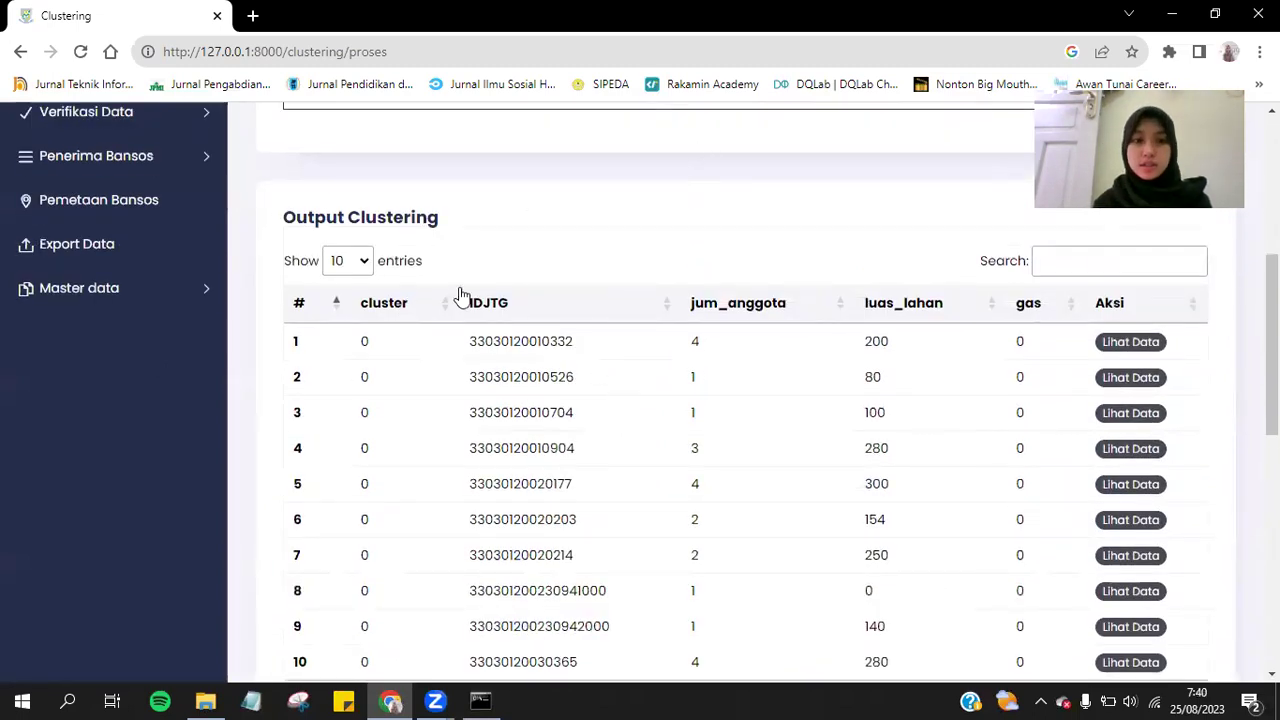
Sort the Output Clustering table by cluster ascending so cluster 0 comes first.
{"action": "left_click", "coordinate": [393, 316]}
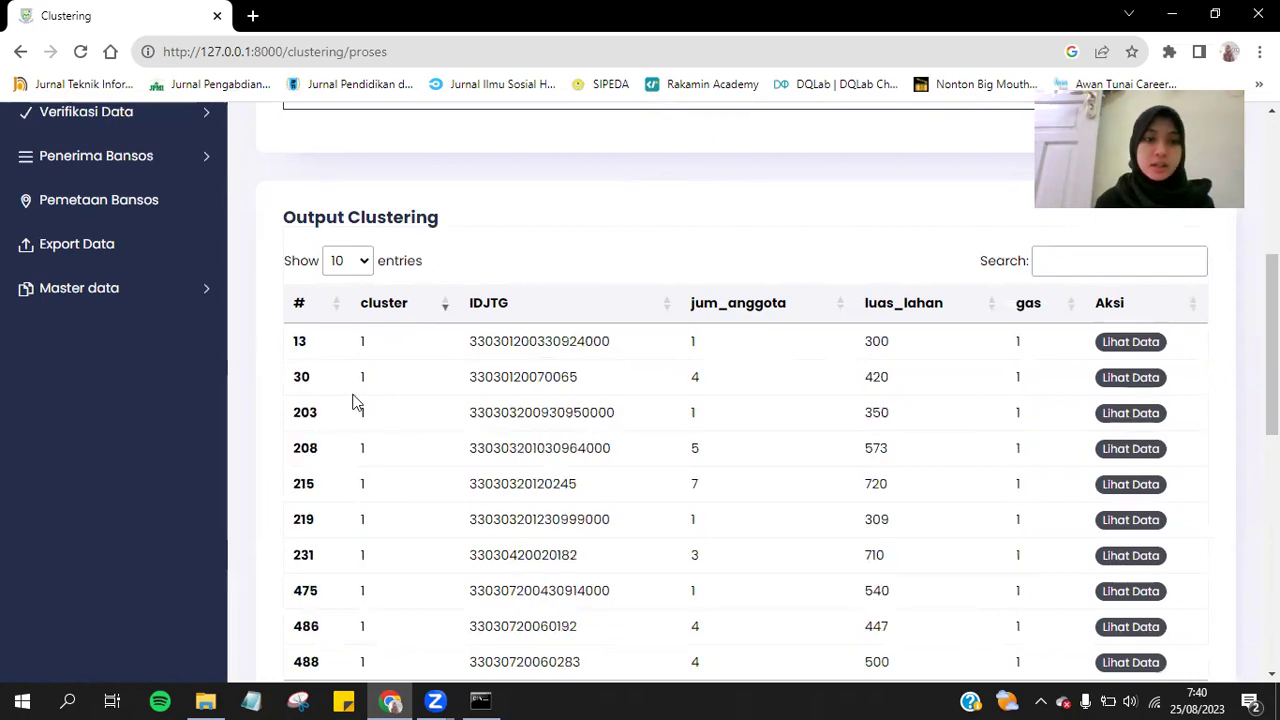
{"action": "left_click", "coordinate": [422, 316]}
{"action": "left_click", "coordinate": [422, 316]}
{"action": "left_click", "coordinate": [422, 316]}
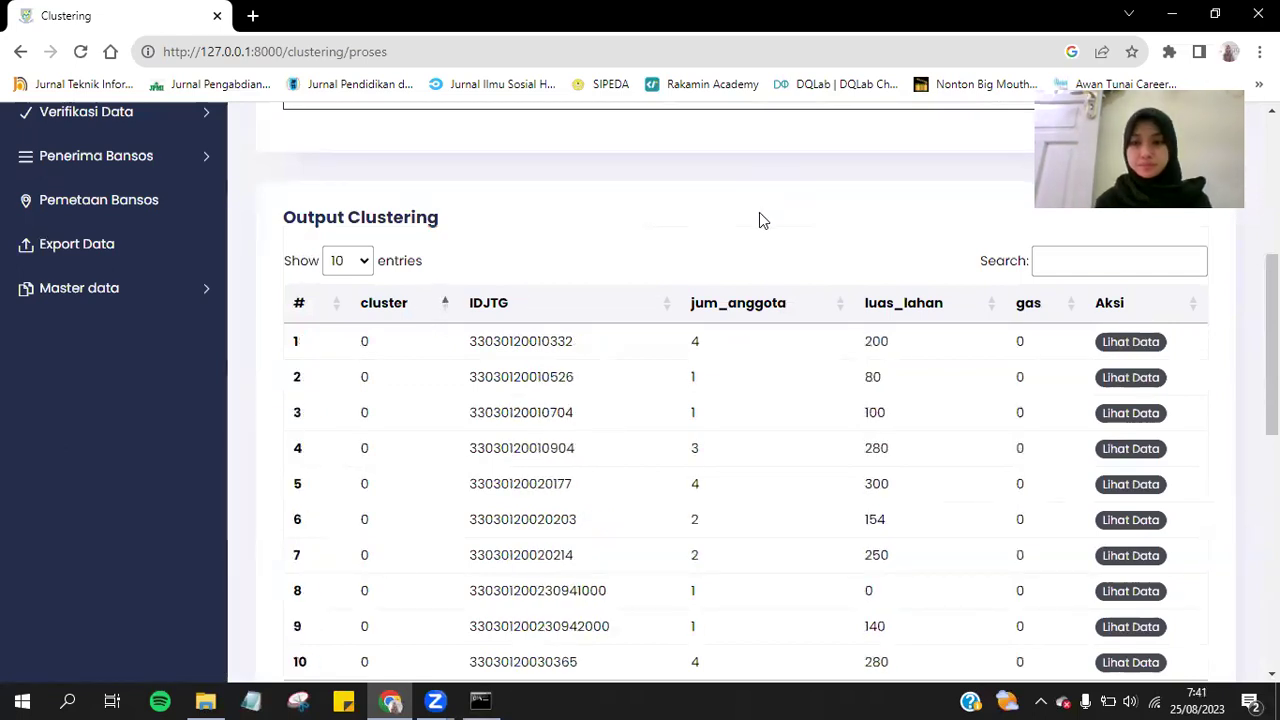
{"action": "left_click", "coordinate": [1130, 343]}
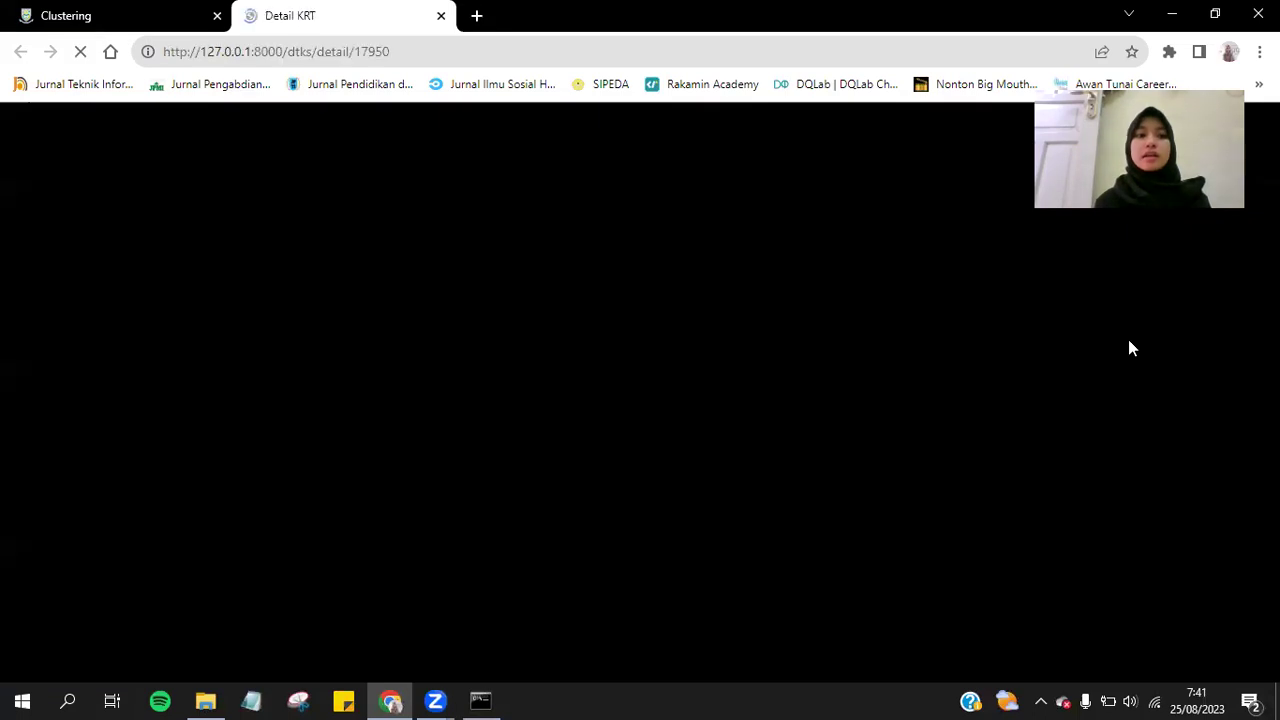
{"action": "scroll", "coordinate": [814, 458], "scroll_direction": "down", "scroll_amount": 3}
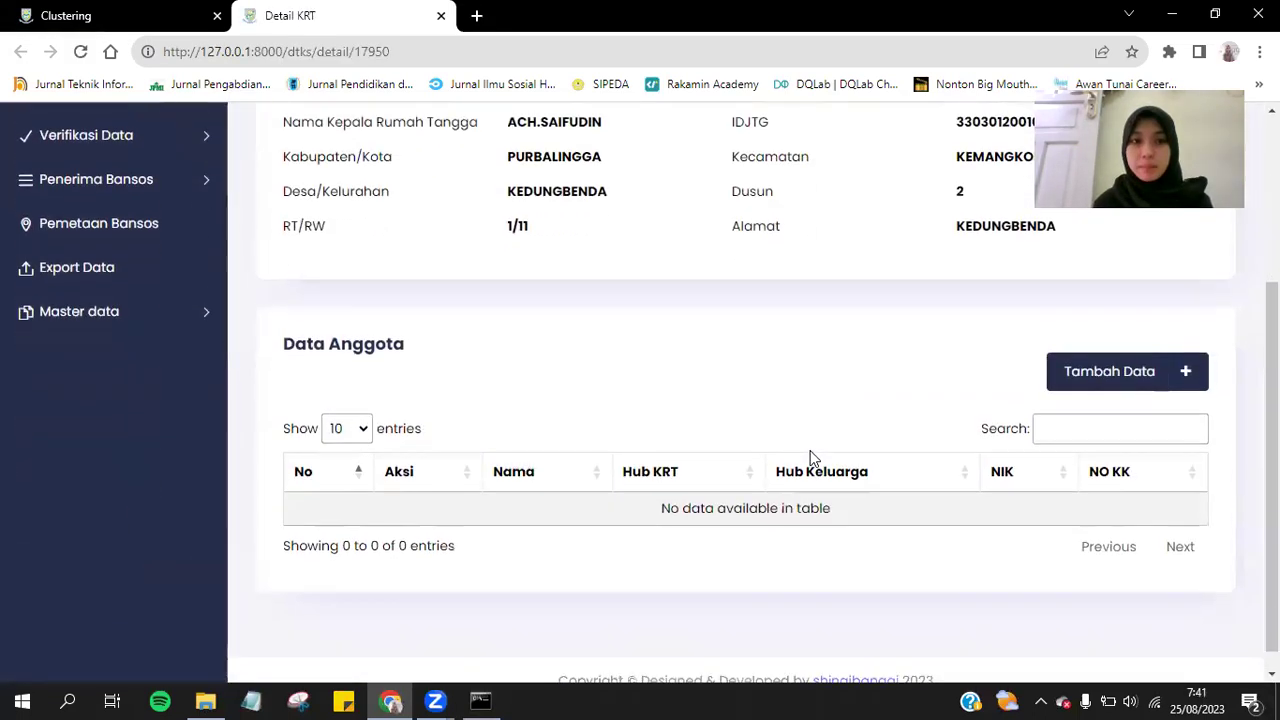
{"action": "scroll", "coordinate": [814, 458], "scroll_direction": "up", "scroll_amount": 1}
{"action": "scroll", "coordinate": [814, 458], "scroll_direction": "up", "scroll_amount": 2}
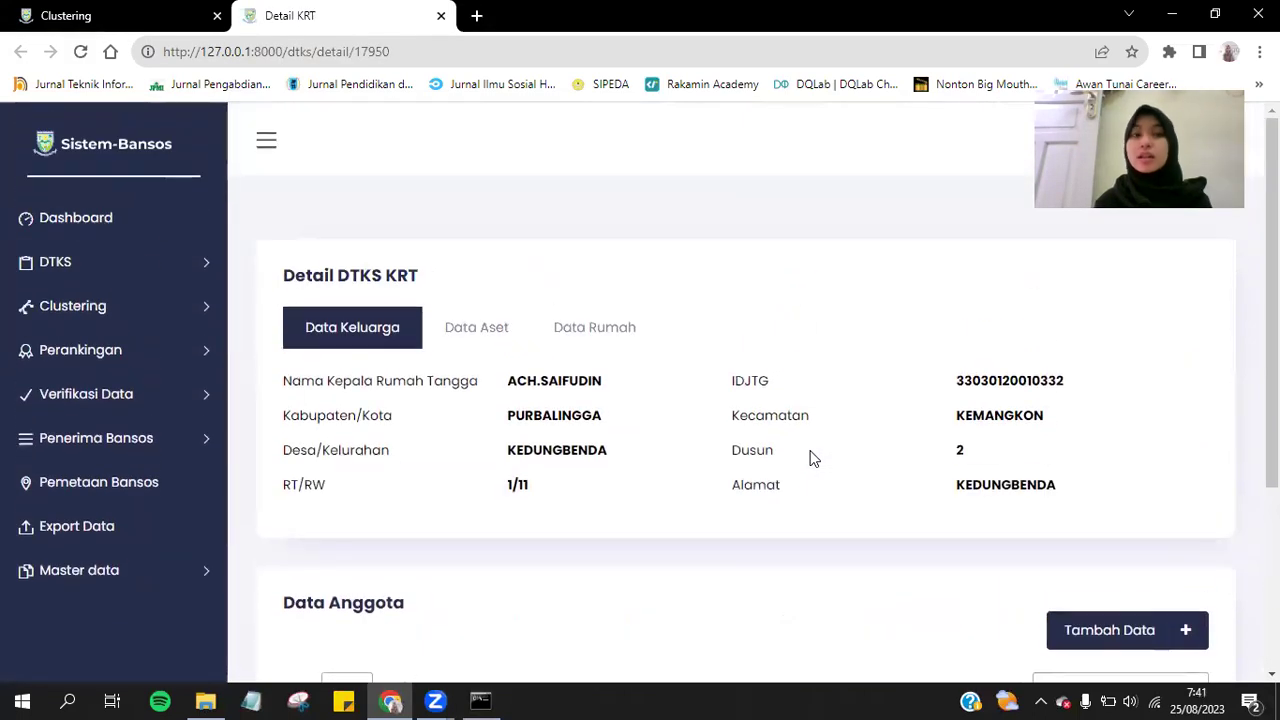
Back on the Clustering tab, save the results with Simpan Clustering, then return to Detail KRT.
{"action": "left_click", "coordinate": [80, 10]}
{"action": "scroll", "coordinate": [678, 288], "scroll_direction": "down", "scroll_amount": 4}
{"action": "scroll", "coordinate": [678, 288], "scroll_direction": "up", "scroll_amount": 6}
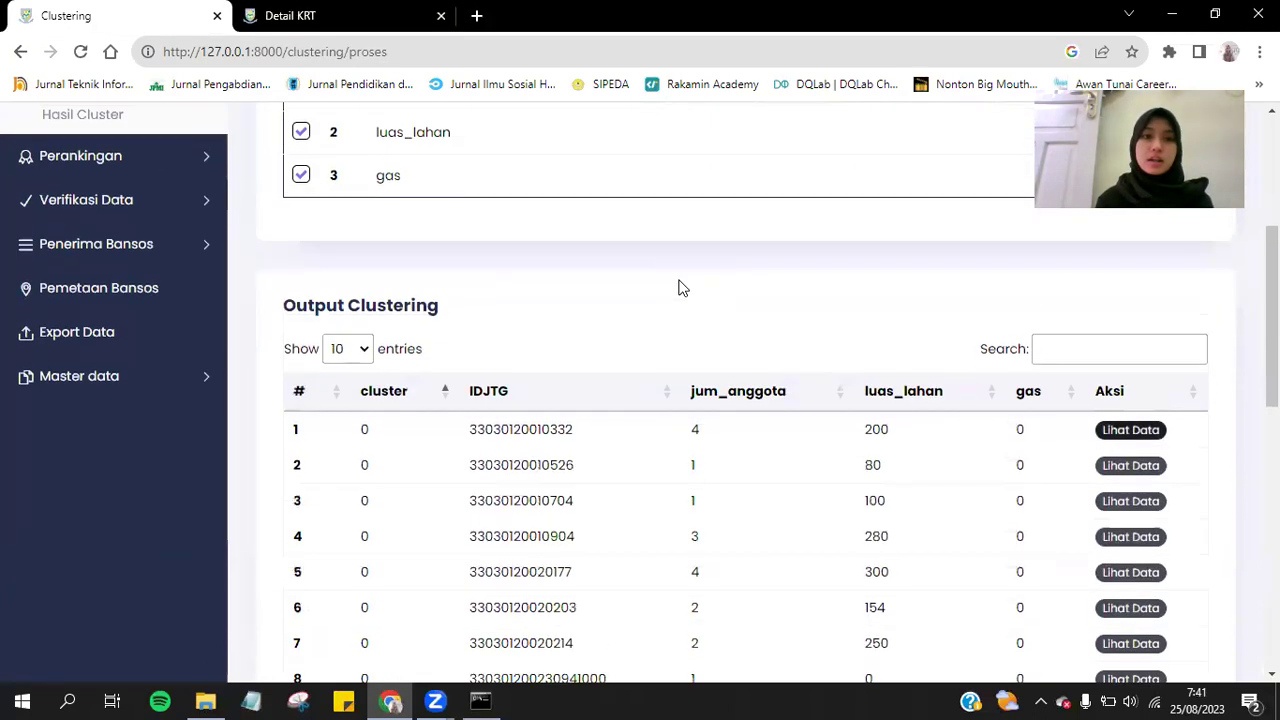
{"action": "scroll", "coordinate": [678, 288], "scroll_direction": "down", "scroll_amount": 5}
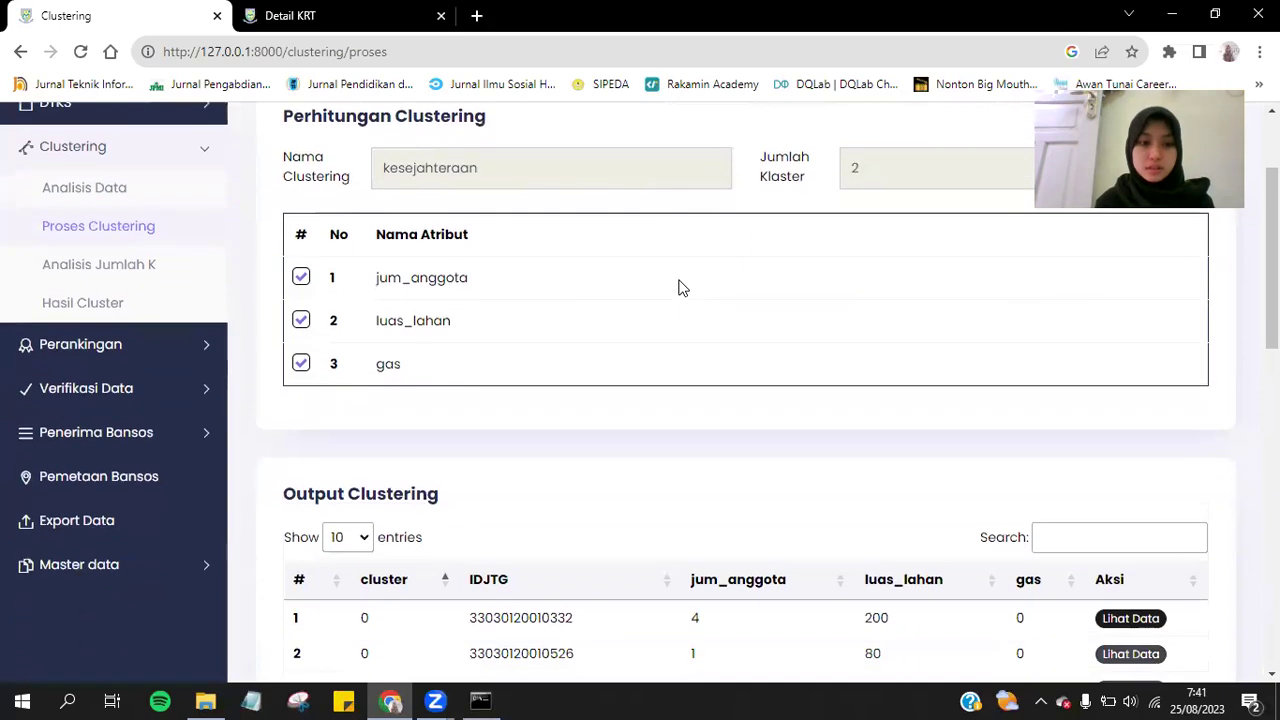
{"action": "scroll", "coordinate": [678, 288], "scroll_direction": "down", "scroll_amount": 2}
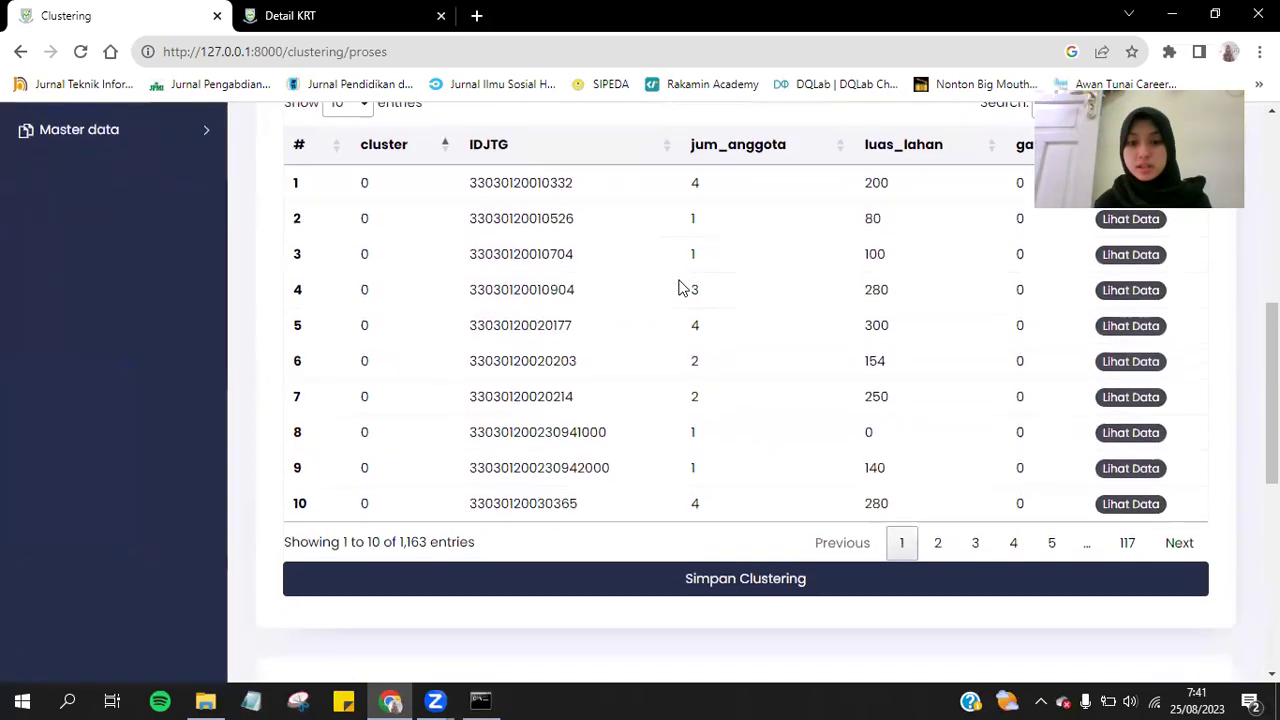
{"action": "left_click", "coordinate": [686, 526]}
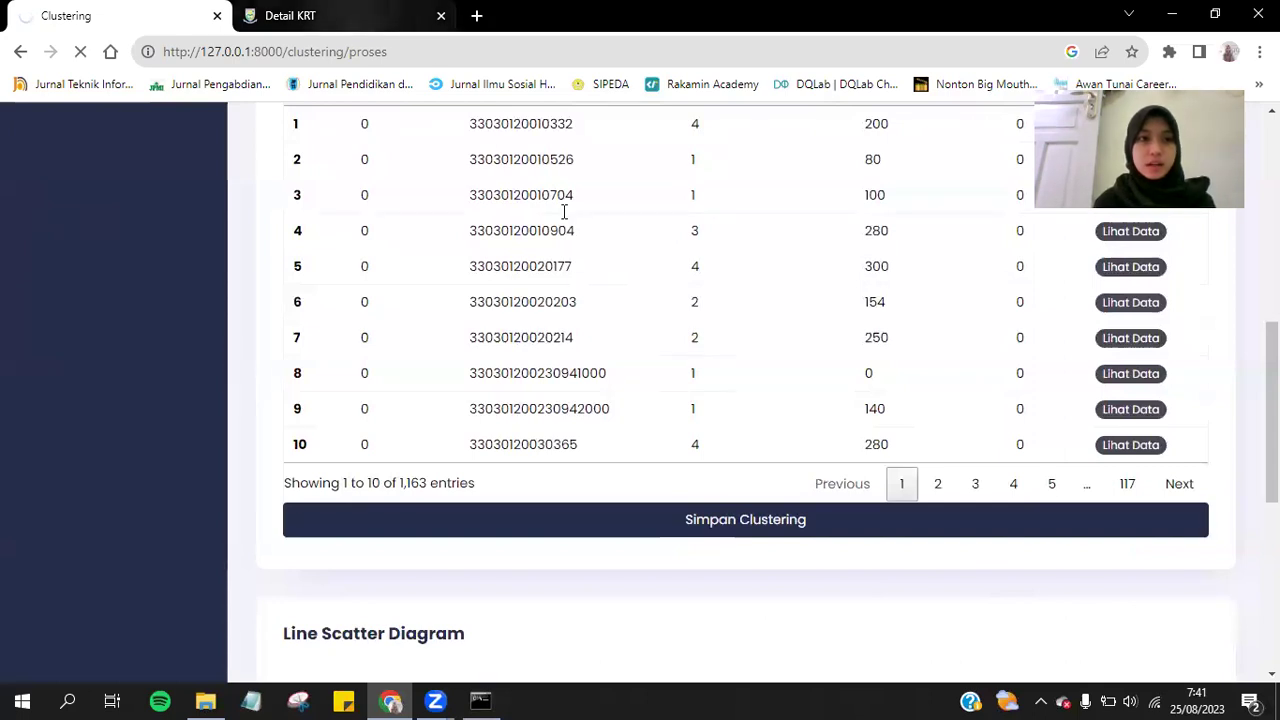
{"action": "left_click", "coordinate": [376, 8]}
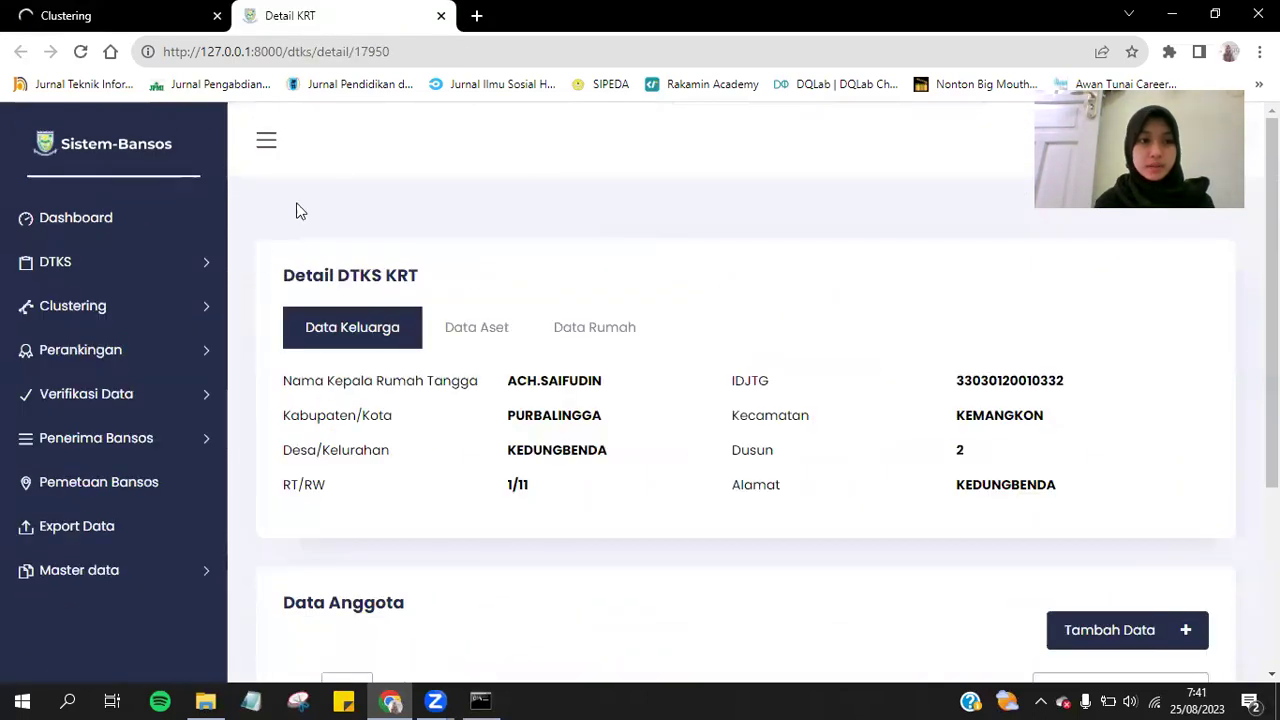
{"action": "left_click", "coordinate": [188, 305]}
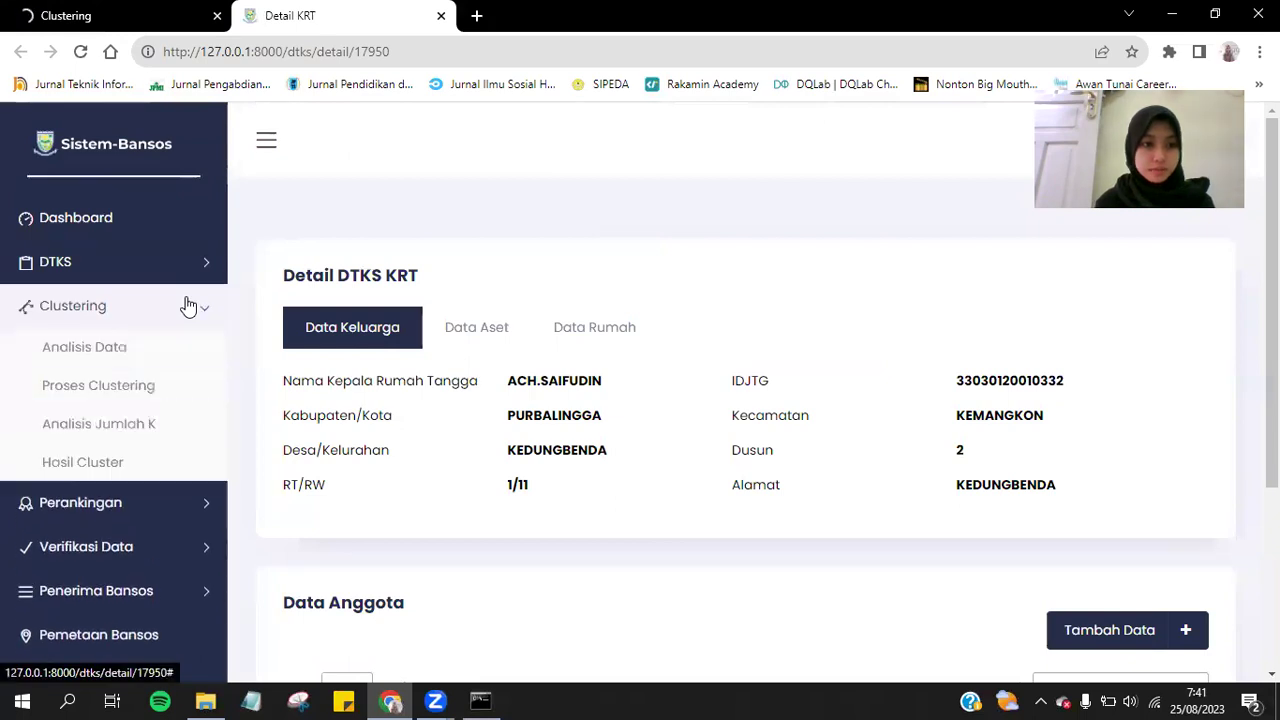
Run Analisis Jumlah K with jum_anggota, luas_lahan, gas and kulkas selected.
{"action": "left_click", "coordinate": [158, 428]}
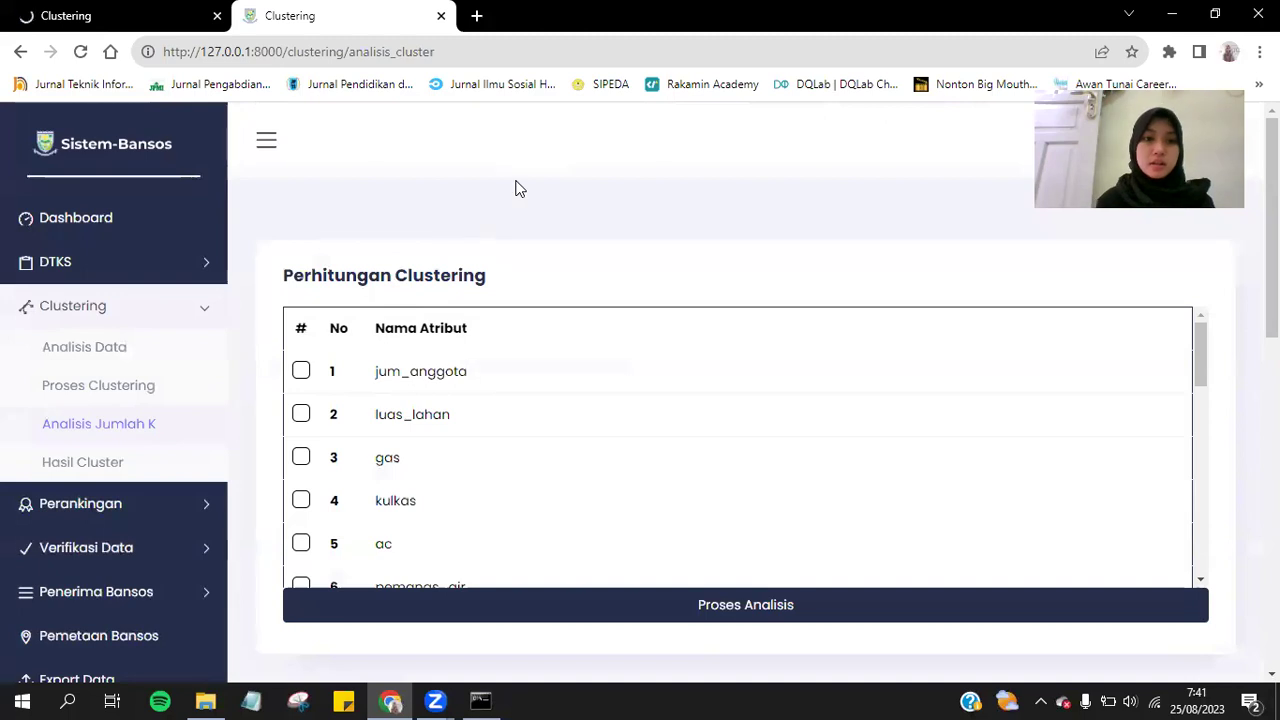
{"action": "scroll", "coordinate": [519, 189], "scroll_direction": "down", "scroll_amount": 3}
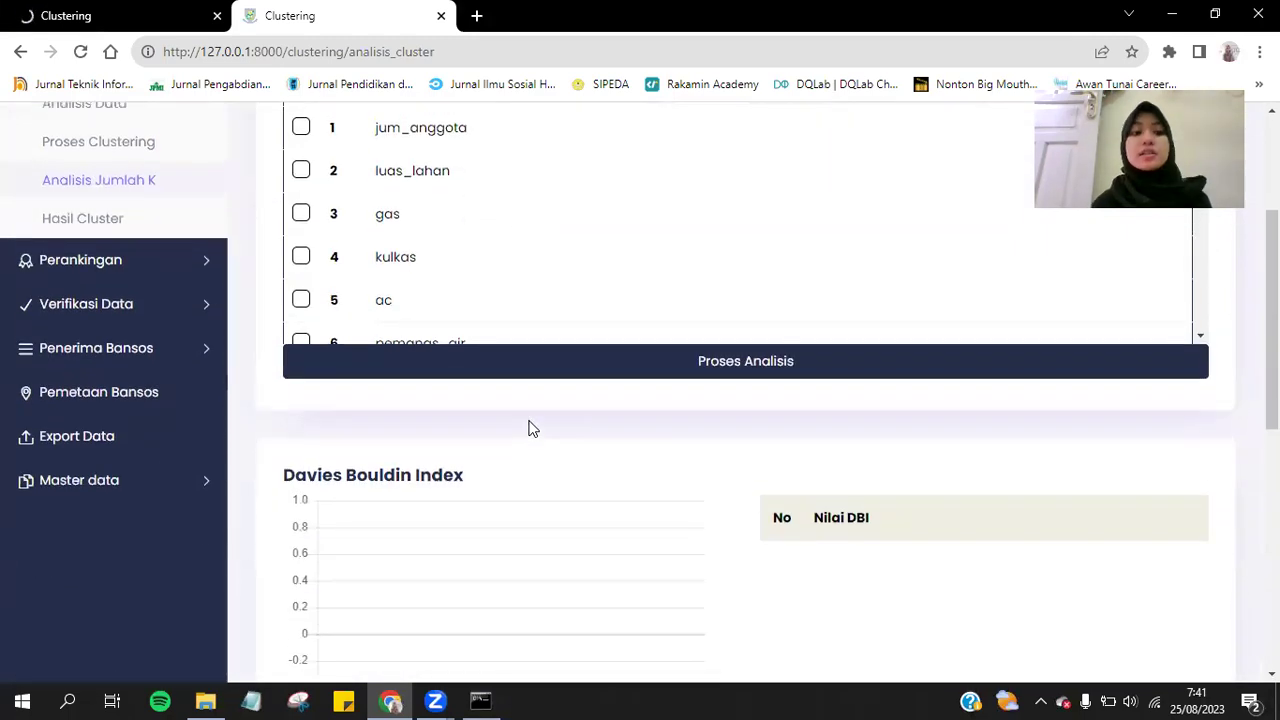
{"action": "scroll", "coordinate": [533, 428], "scroll_direction": "down", "scroll_amount": 4}
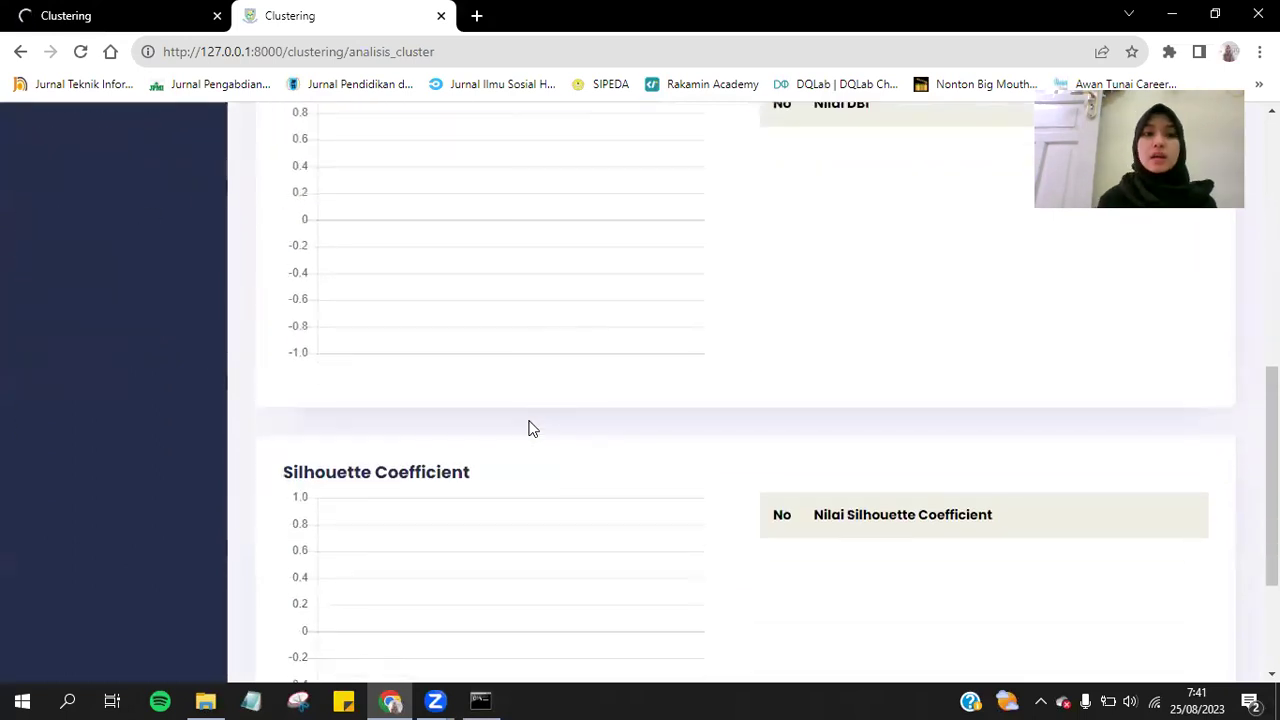
{"action": "scroll", "coordinate": [533, 428], "scroll_direction": "up", "scroll_amount": 4}
{"action": "scroll", "coordinate": [533, 428], "scroll_direction": "down", "scroll_amount": 3}
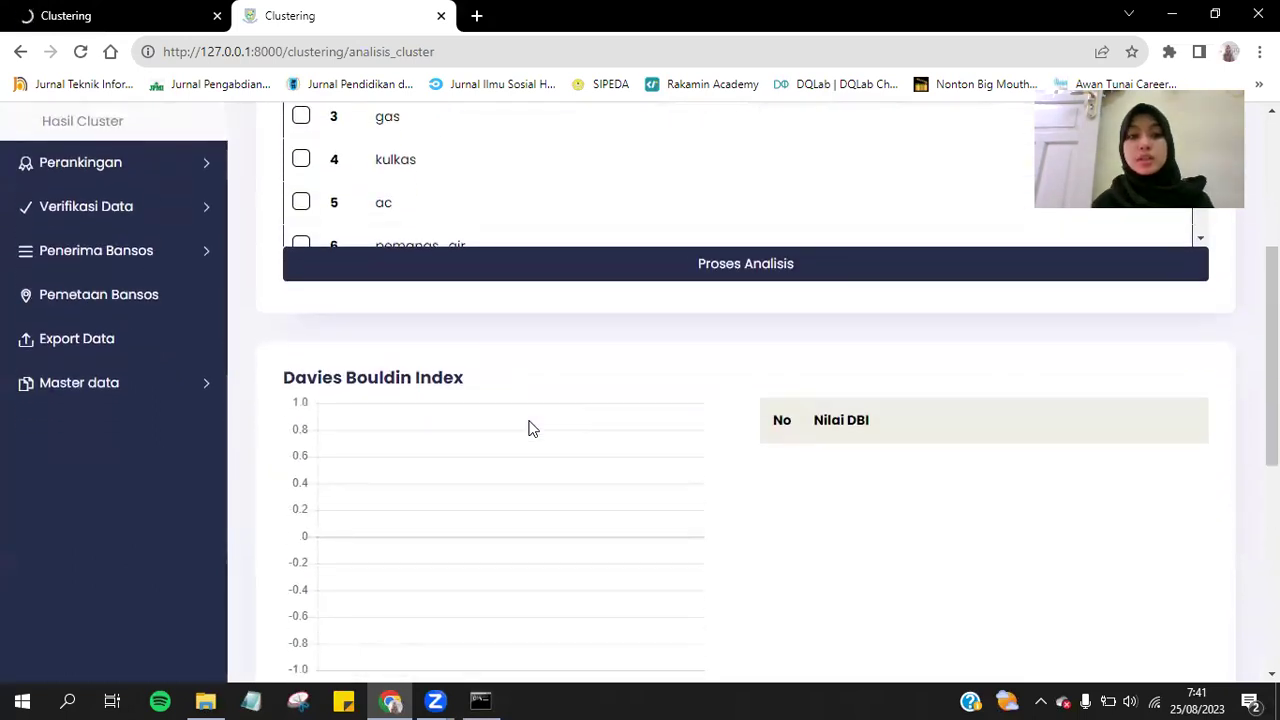
{"action": "scroll", "coordinate": [533, 428], "scroll_direction": "down", "scroll_amount": 1}
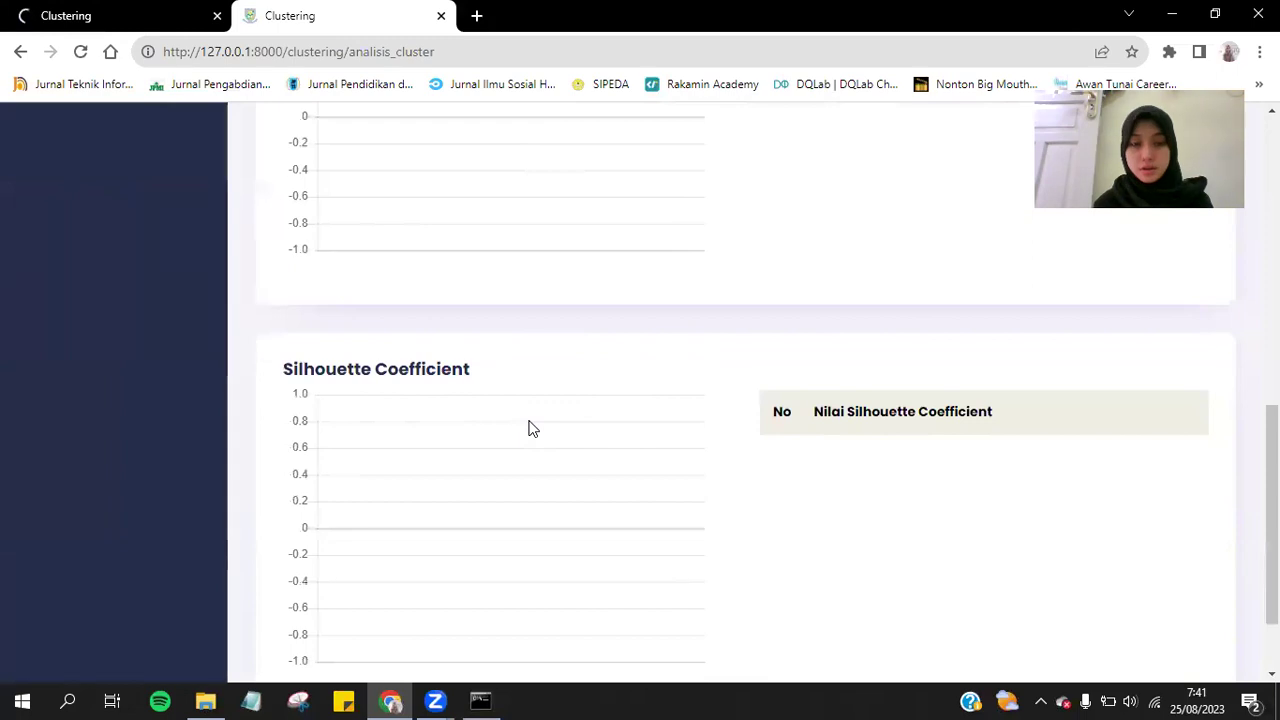
{"action": "scroll", "coordinate": [533, 428], "scroll_direction": "up", "scroll_amount": 5}
{"action": "left_click", "coordinate": [301, 272]}
{"action": "left_click", "coordinate": [302, 316]}
{"action": "left_click", "coordinate": [302, 359]}
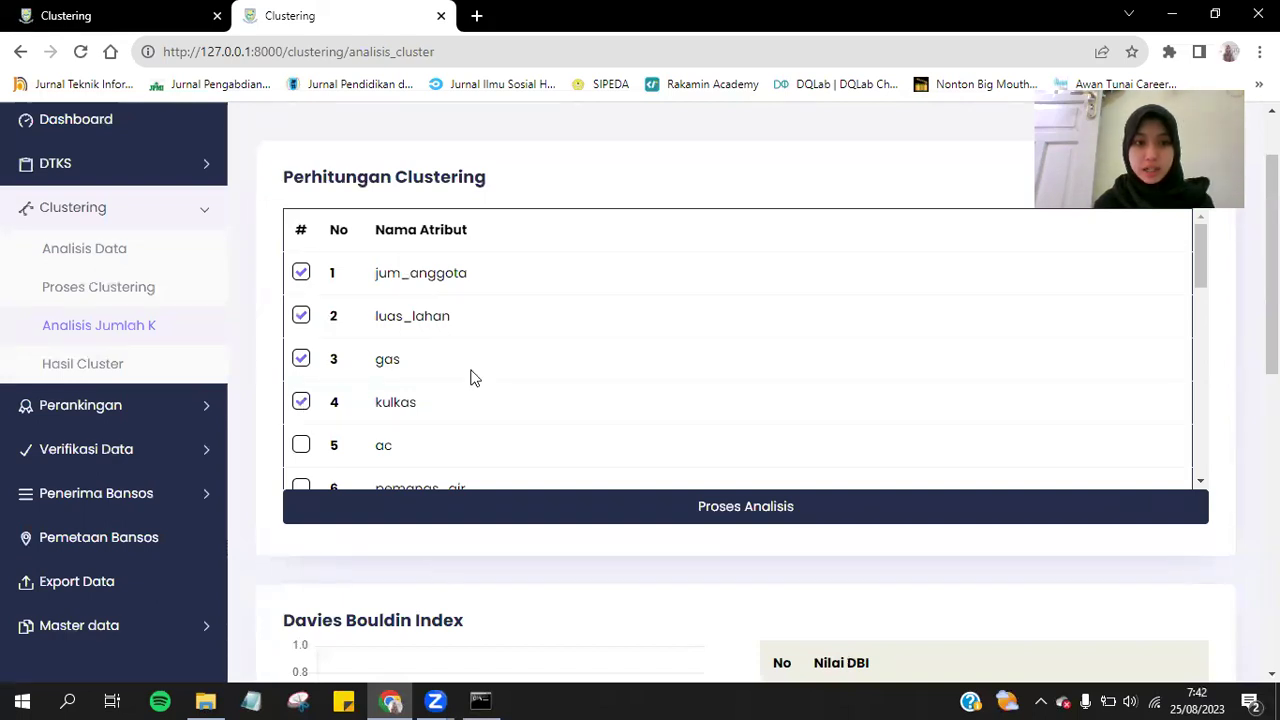
{"action": "left_click", "coordinate": [584, 522]}
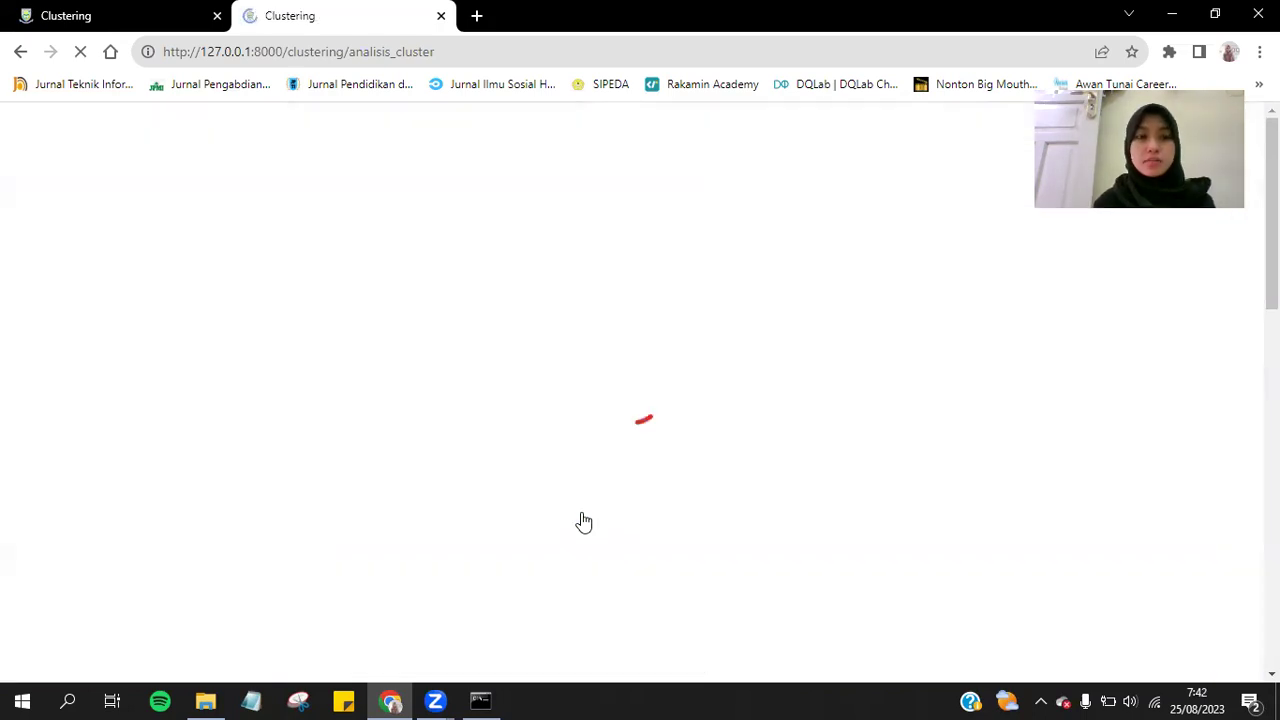
Scroll through the Output Clustering table and Line Scatter Diagram.
{"action": "scroll", "coordinate": [743, 489], "scroll_direction": "down", "scroll_amount": 5}
{"action": "scroll", "coordinate": [743, 489], "scroll_direction": "up", "scroll_amount": 2}
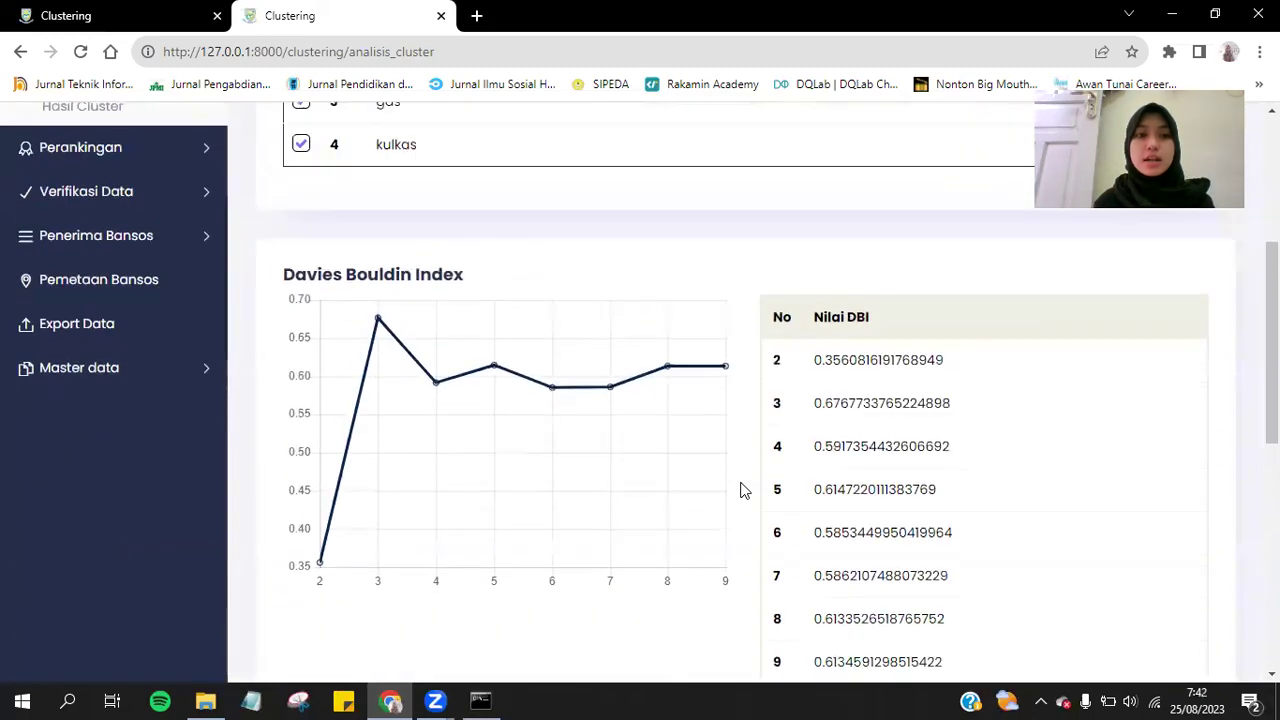
{"action": "scroll", "coordinate": [743, 489], "scroll_direction": "down", "scroll_amount": 1}
{"action": "scroll", "coordinate": [743, 489], "scroll_direction": "down", "scroll_amount": 3}
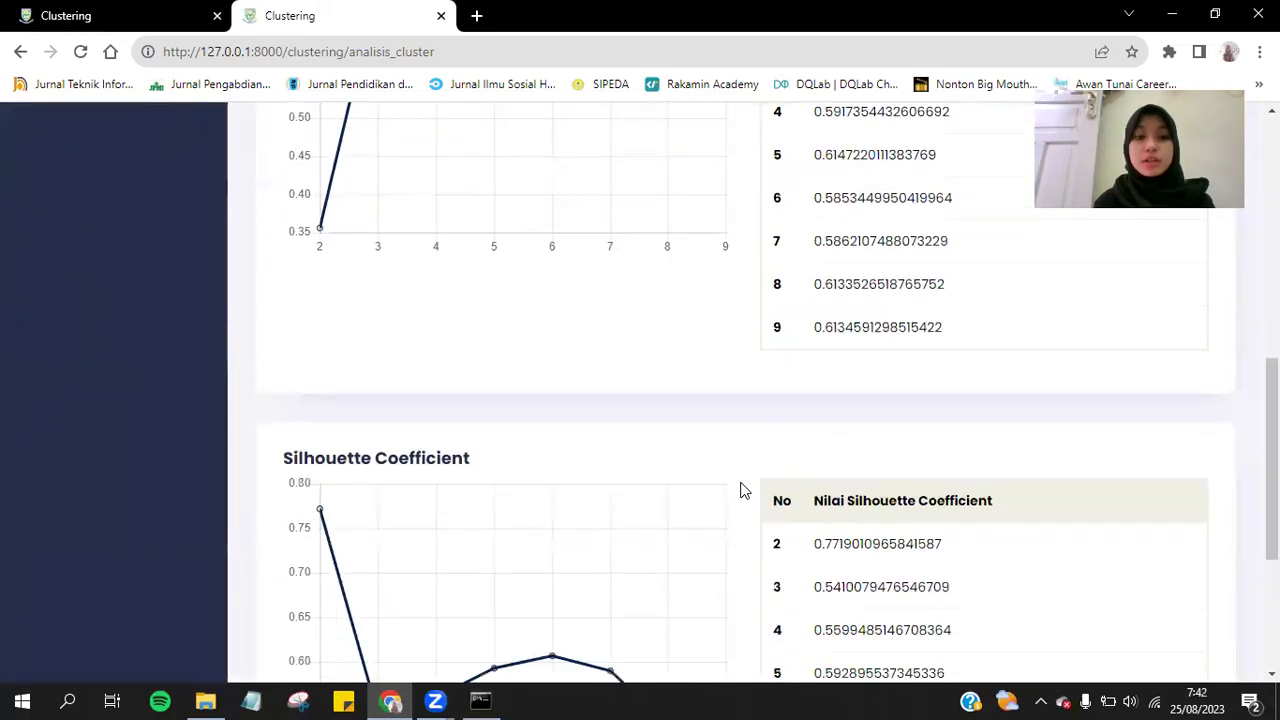
{"action": "scroll", "coordinate": [743, 489], "scroll_direction": "up", "scroll_amount": 3}
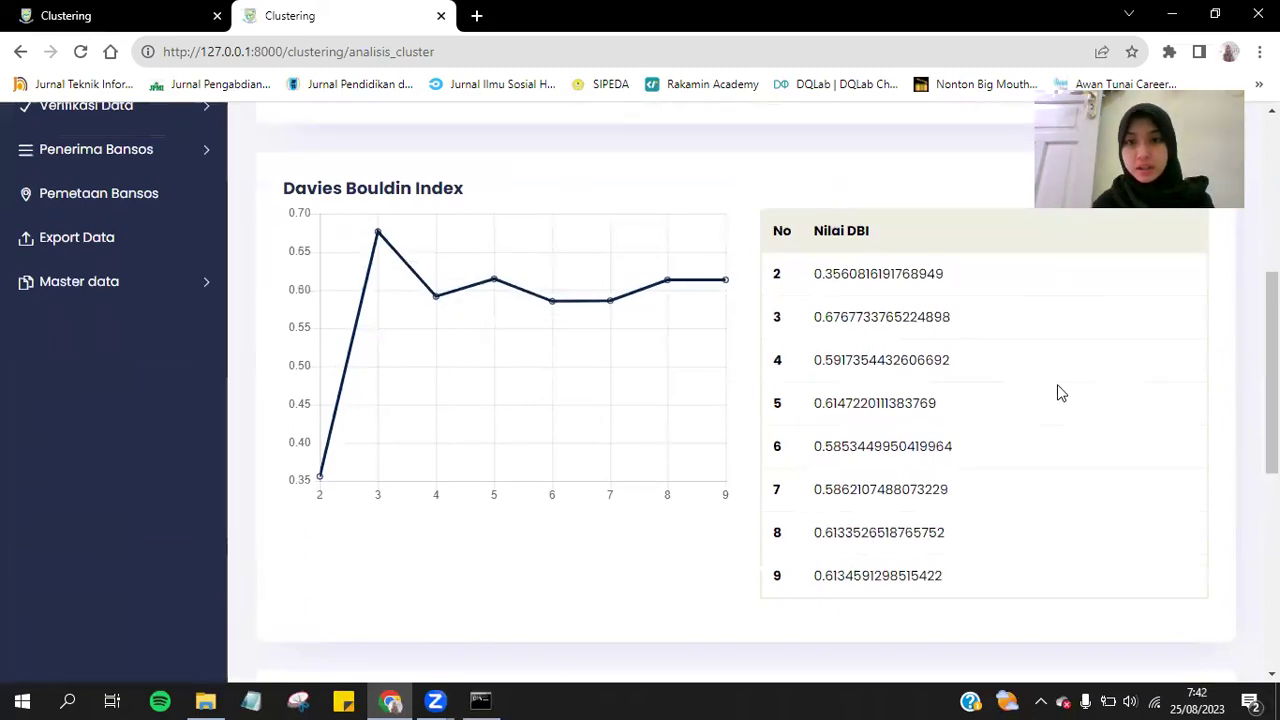
{"action": "scroll", "coordinate": [820, 271], "scroll_direction": "down", "scroll_amount": 3}
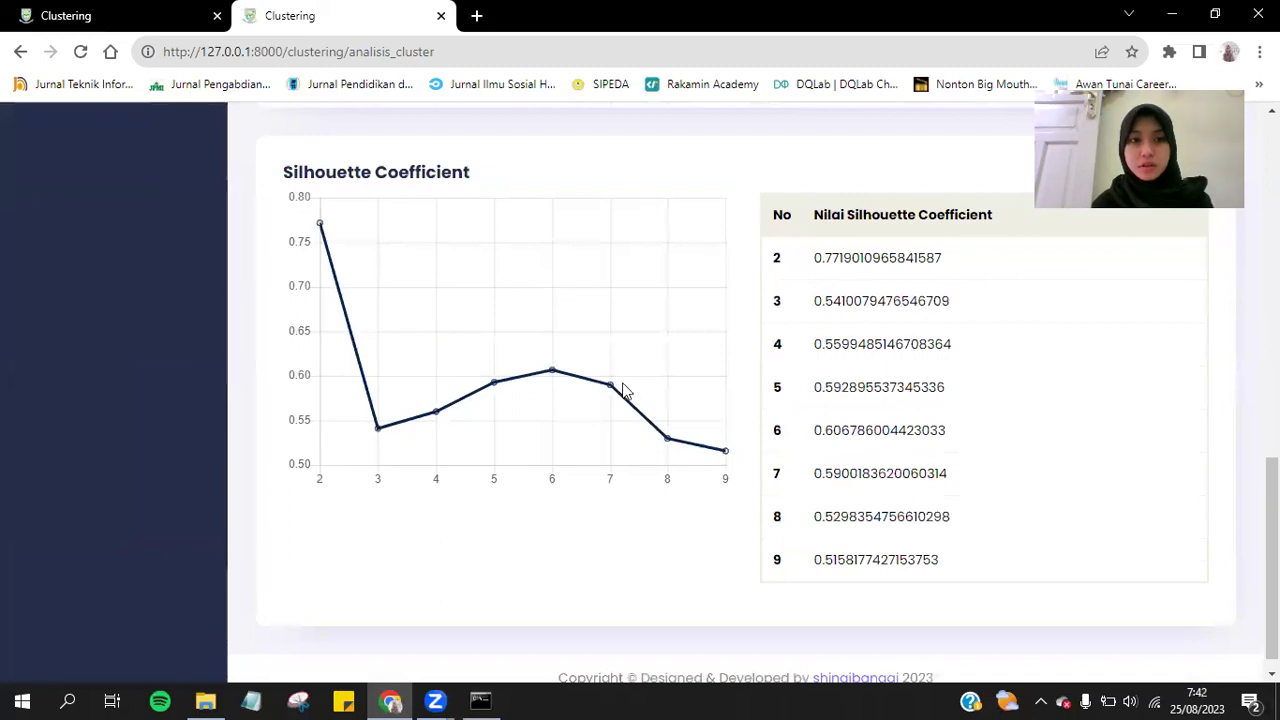
{"action": "scroll", "coordinate": [809, 434], "scroll_direction": "up", "scroll_amount": 10}
{"action": "scroll", "coordinate": [620, 466], "scroll_direction": "down", "scroll_amount": 10}
{"action": "scroll", "coordinate": [620, 466], "scroll_direction": "up", "scroll_amount": 10}
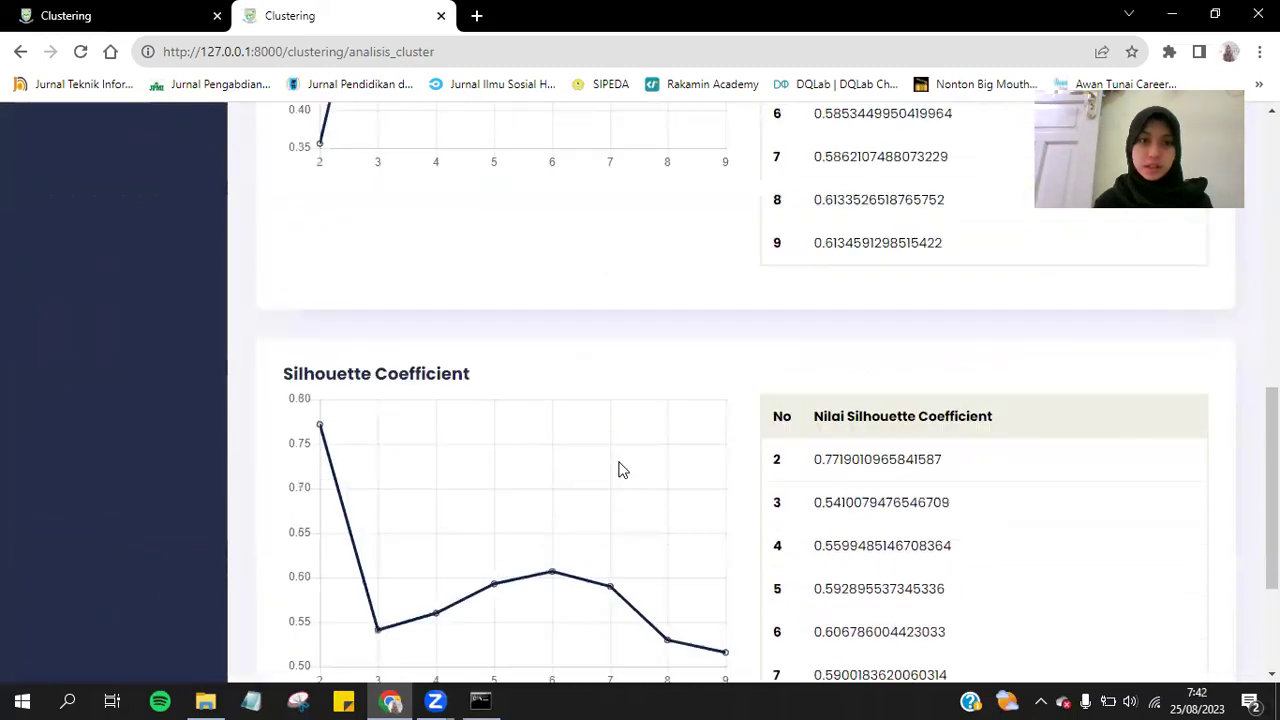
Return to the kesejahteraan results tab, then open the Hasil Cluster list.
{"action": "left_click", "coordinate": [122, 8]}
{"action": "scroll", "coordinate": [618, 348], "scroll_direction": "down", "scroll_amount": 5}
{"action": "scroll", "coordinate": [618, 348], "scroll_direction": "up", "scroll_amount": 5}
{"action": "scroll", "coordinate": [618, 348], "scroll_direction": "down", "scroll_amount": 5}
{"action": "scroll", "coordinate": [618, 348], "scroll_direction": "up", "scroll_amount": 3}
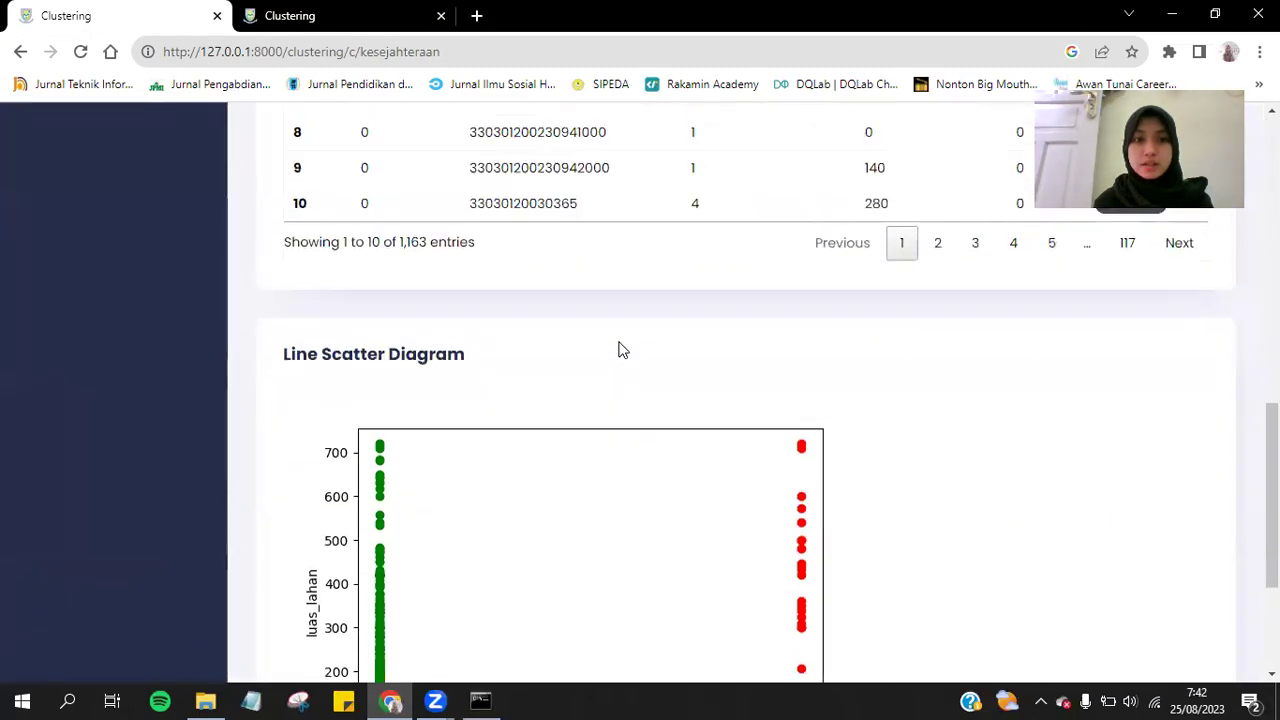
{"action": "scroll", "coordinate": [618, 348], "scroll_direction": "up", "scroll_amount": 3}
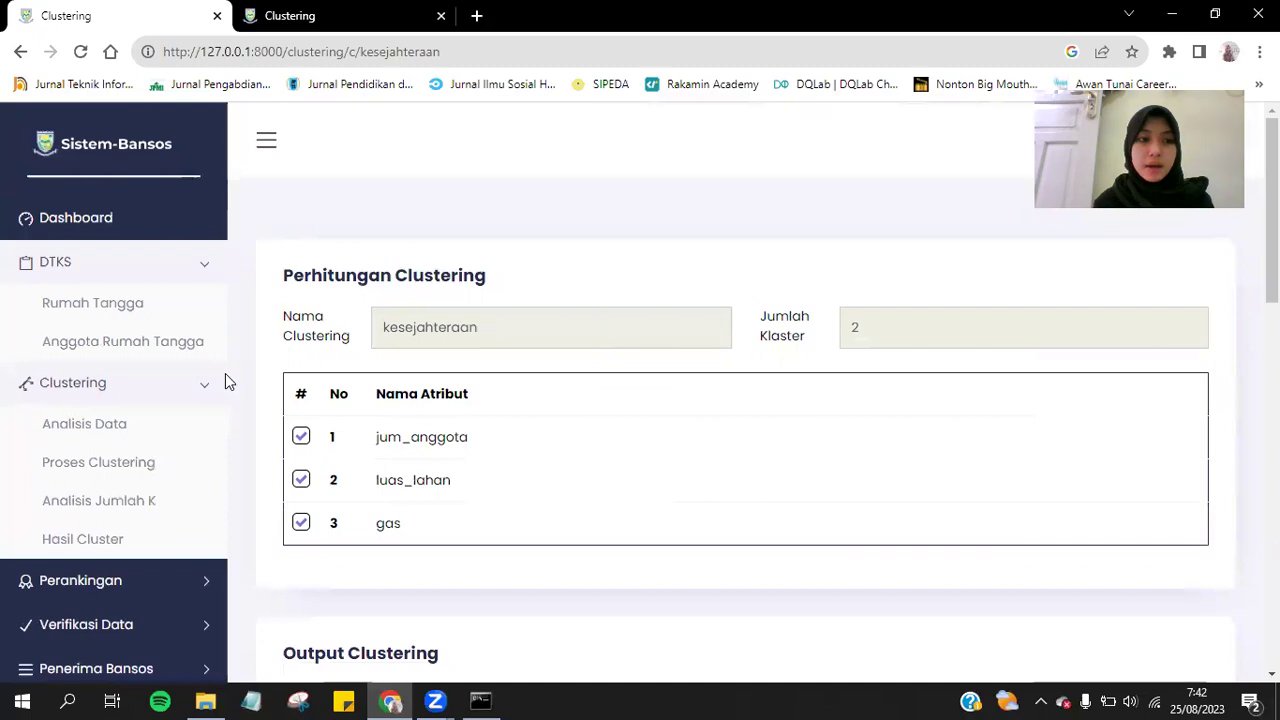
{"action": "left_click", "coordinate": [131, 538]}
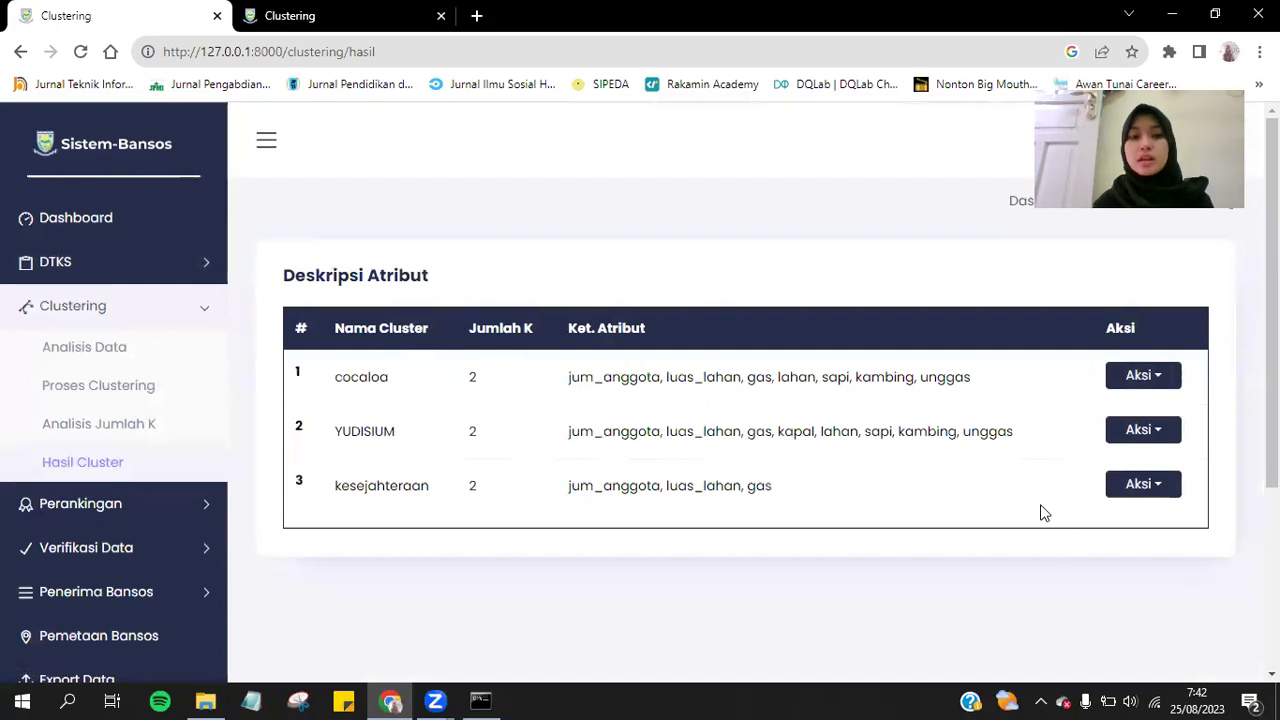
View the kesejahteraan cluster's details from Hasil Cluster, then return to the list.
{"action": "scroll", "coordinate": [1109, 557], "scroll_direction": "down", "scroll_amount": 1}
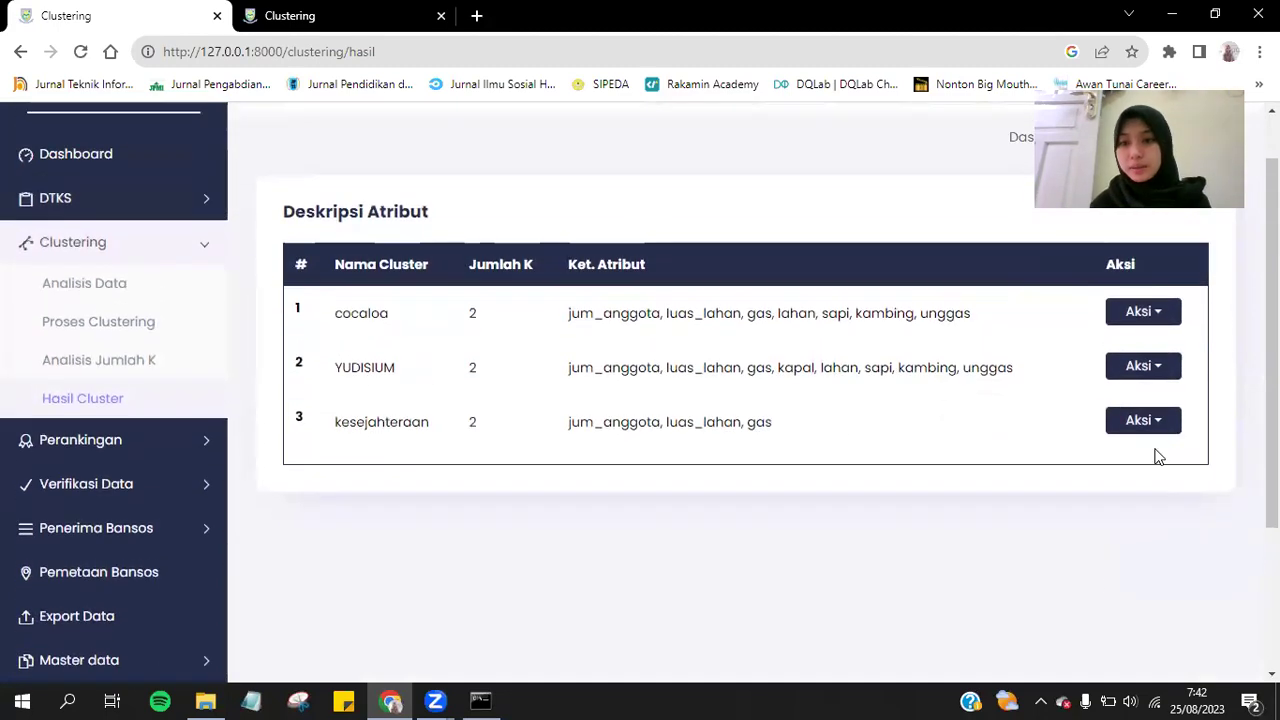
{"action": "left_click", "coordinate": [1150, 420]}
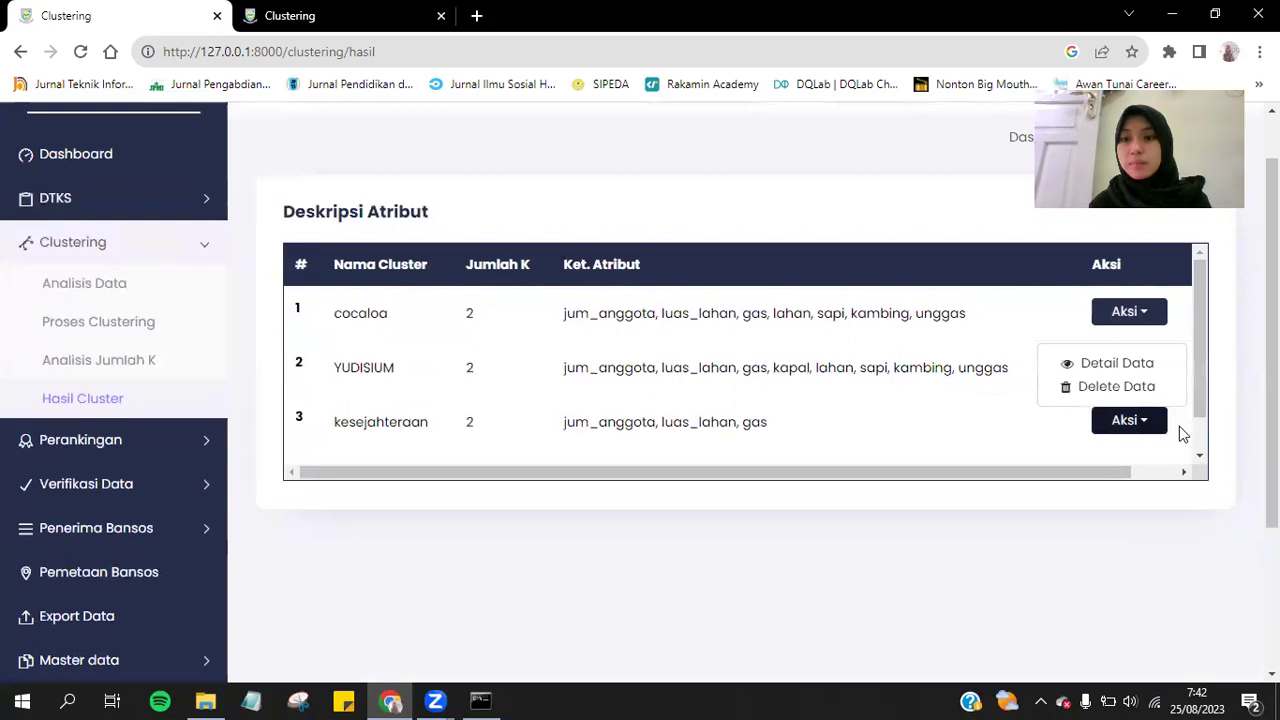
{"action": "left_click", "coordinate": [1113, 366]}
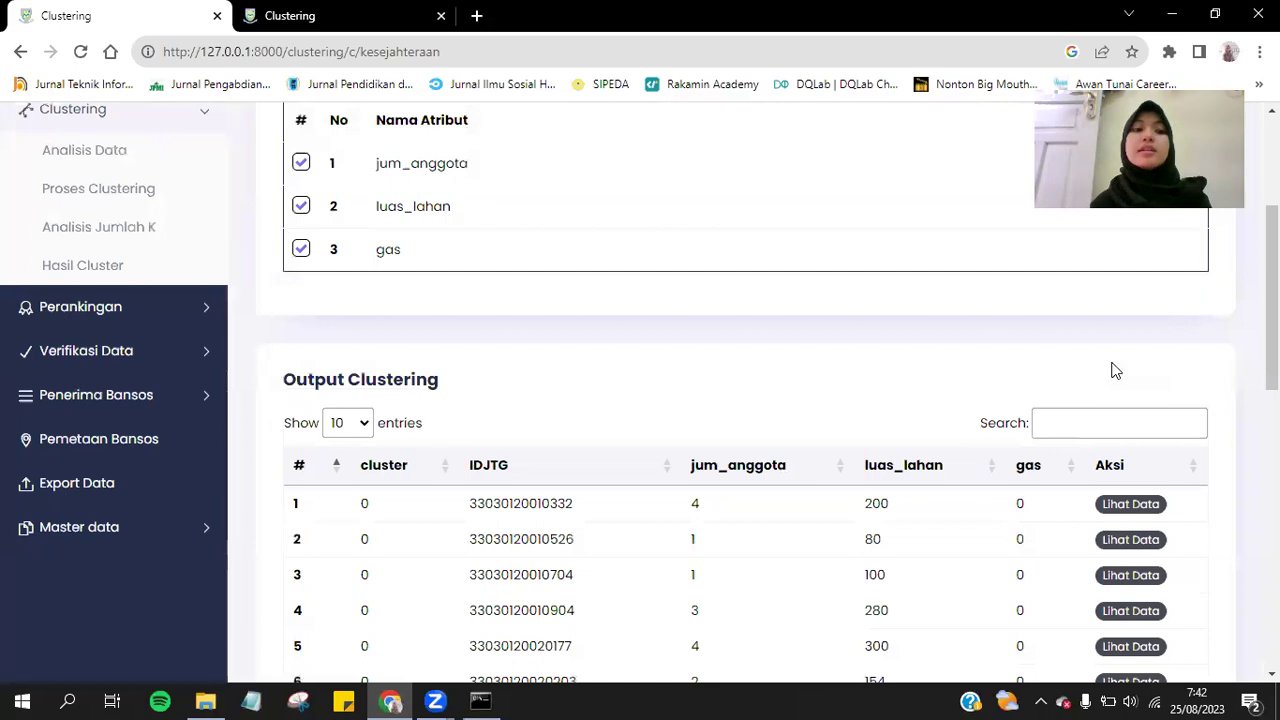
{"action": "scroll", "coordinate": [1115, 370], "scroll_direction": "down", "scroll_amount": 7}
{"action": "scroll", "coordinate": [1115, 370], "scroll_direction": "up", "scroll_amount": 10}
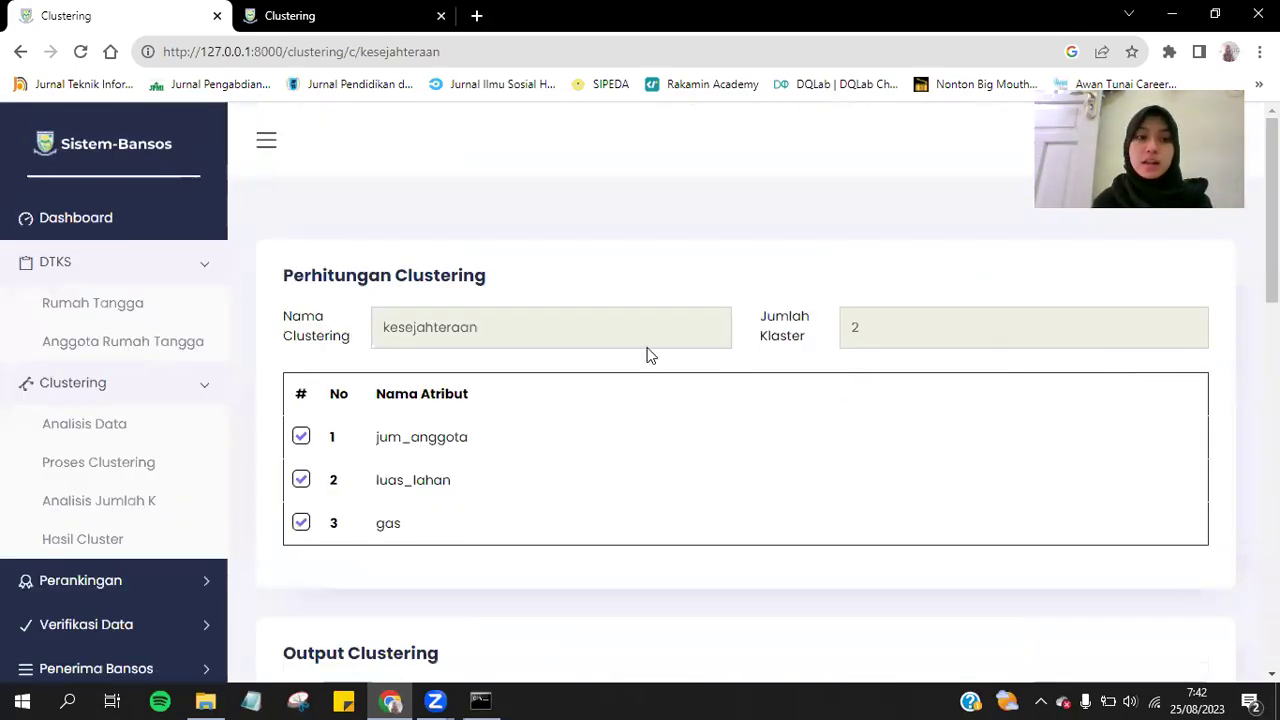
{"action": "left_click", "coordinate": [90, 537]}
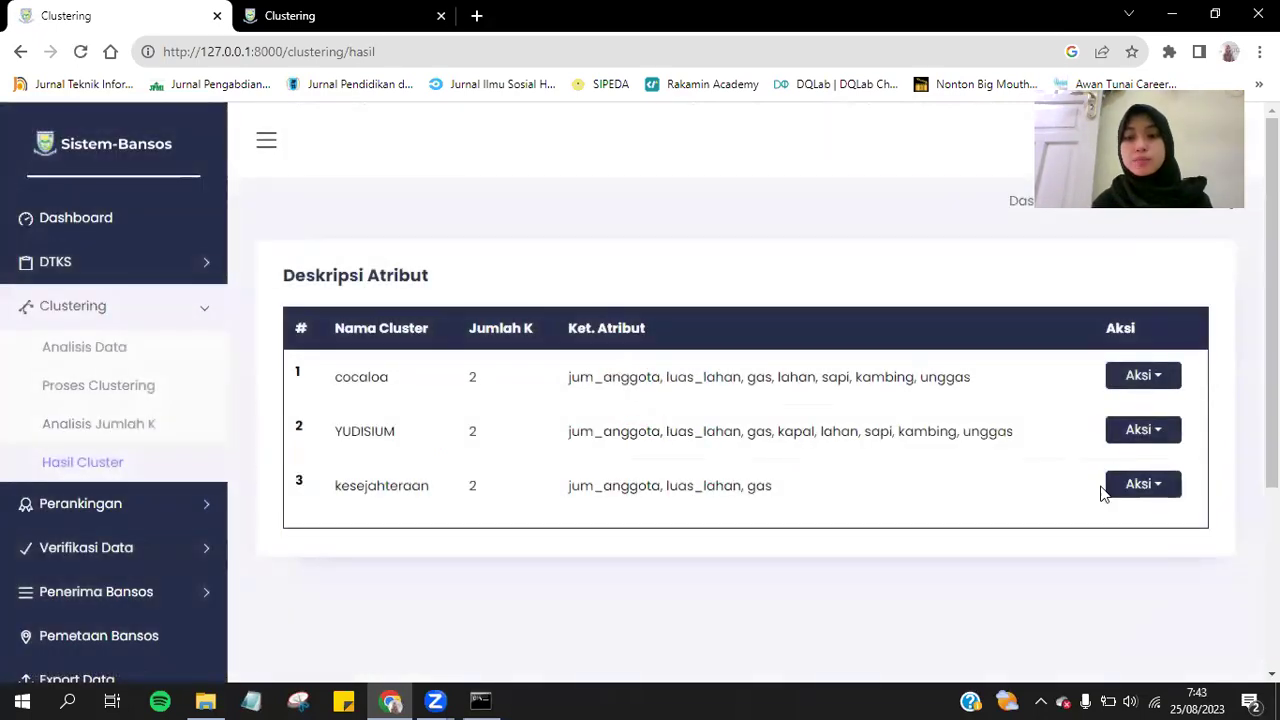
Delete the kesejahteraan cluster and confirm with 'Ya, hapus data!' and OK.
{"action": "left_click", "coordinate": [1117, 488]}
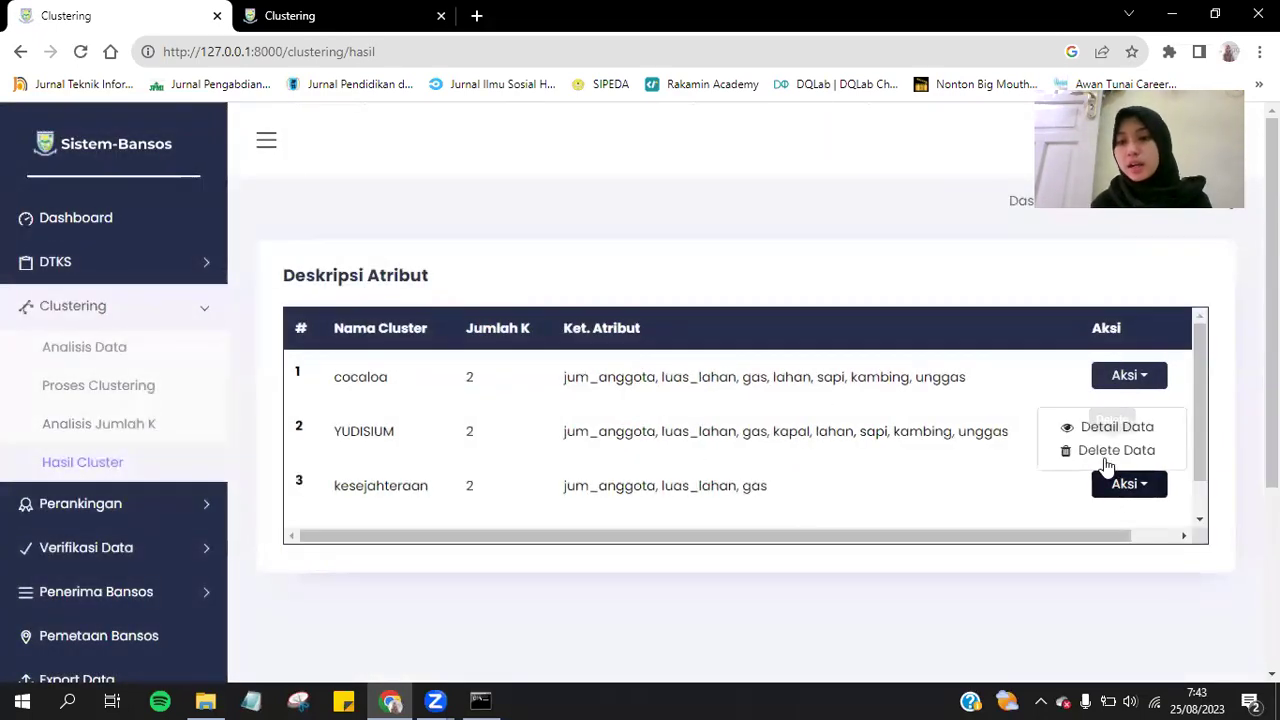
{"action": "left_click", "coordinate": [1100, 454]}
{"action": "left_click", "coordinate": [587, 535]}
{"action": "left_click", "coordinate": [641, 512]}
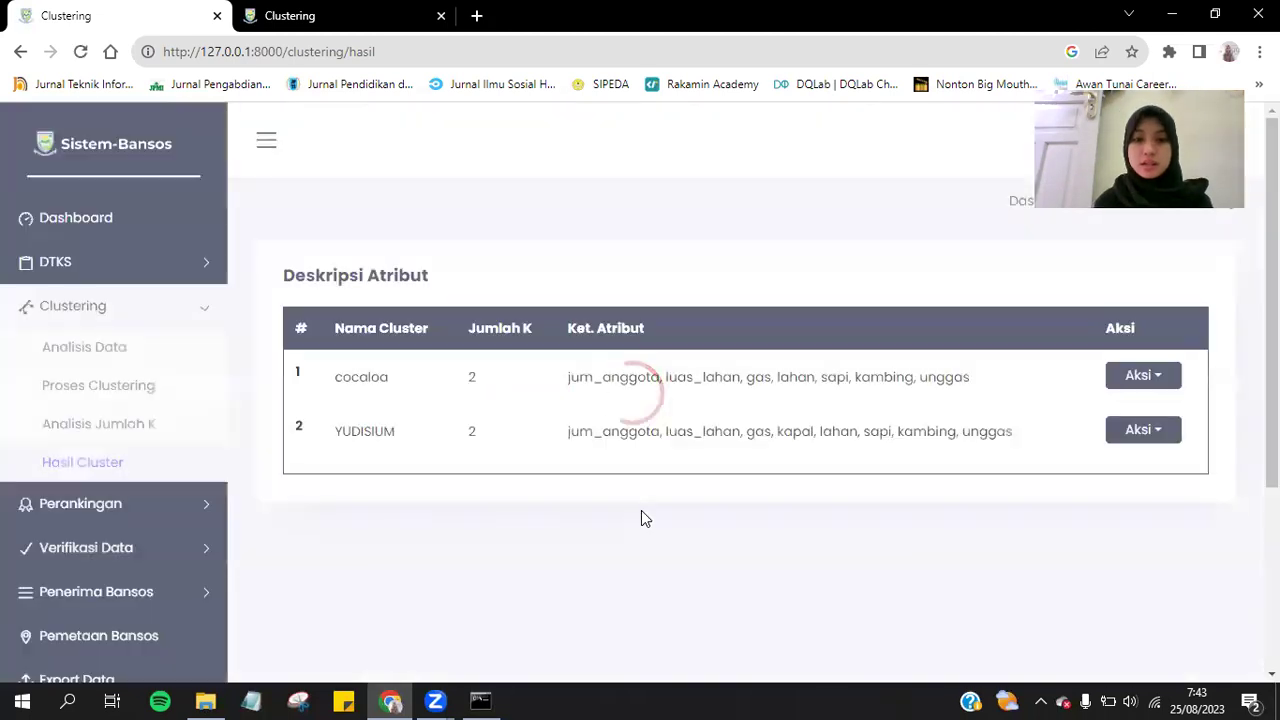
{"action": "scroll", "coordinate": [641, 515], "scroll_direction": "down", "scroll_amount": 3}
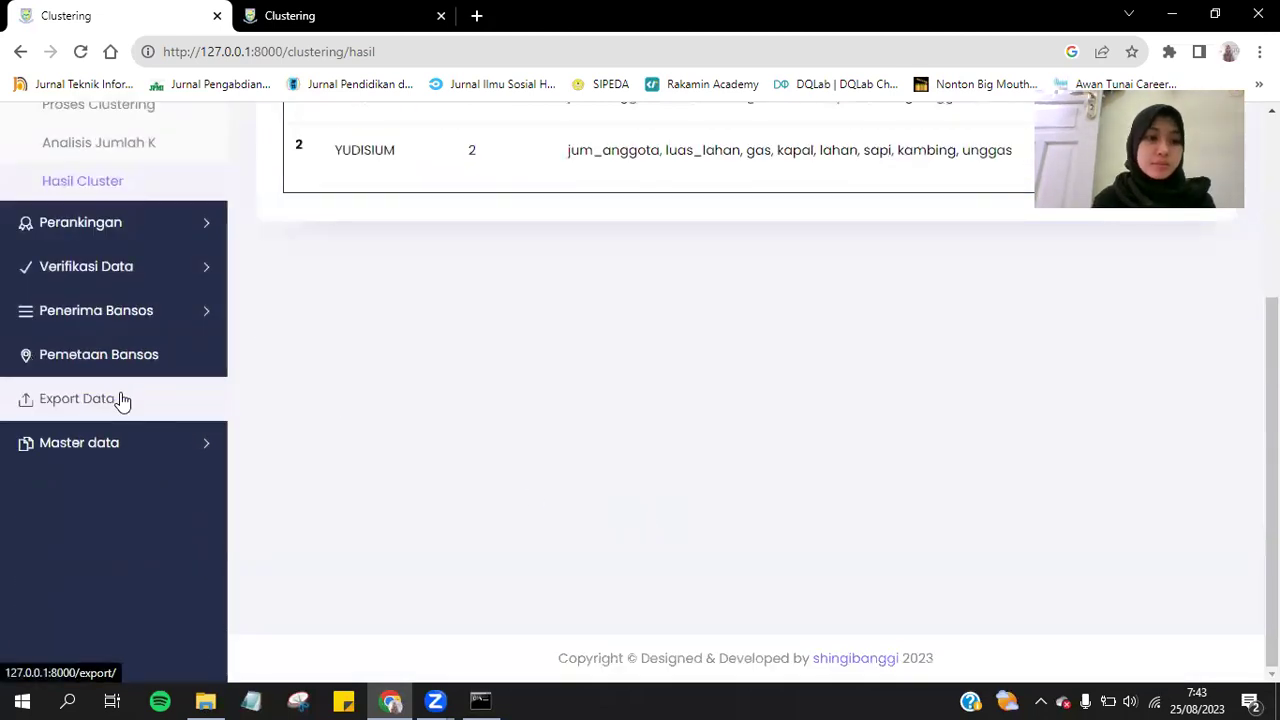
{"action": "left_click", "coordinate": [128, 442]}
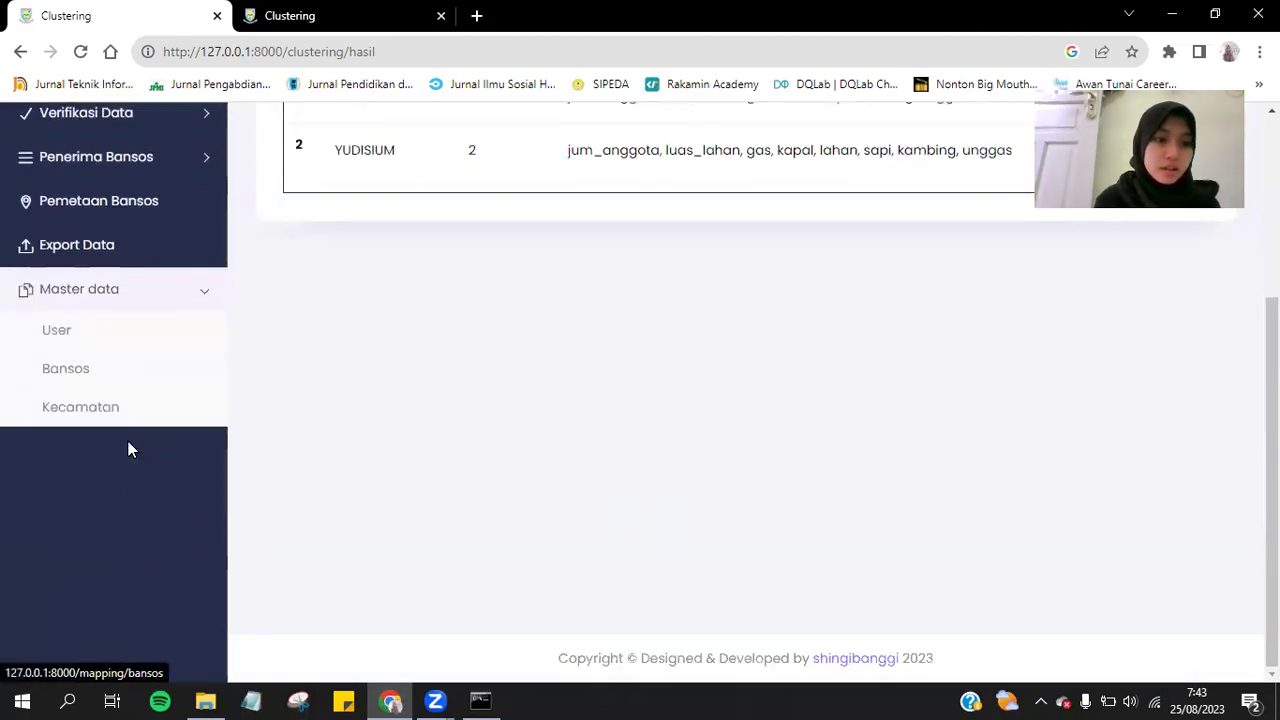
Open Master data > User and start a new account with Tambah Data.
{"action": "left_click", "coordinate": [62, 332]}
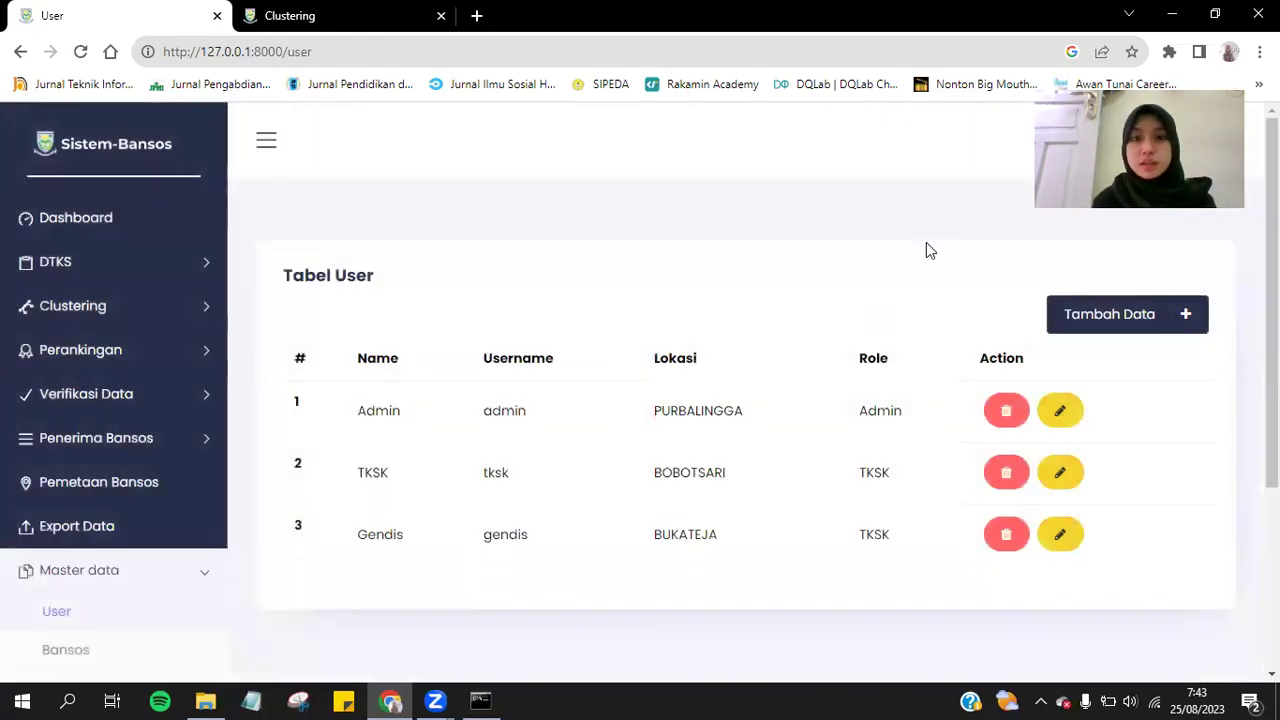
{"action": "scroll", "coordinate": [926, 250], "scroll_direction": "down", "scroll_amount": 1}
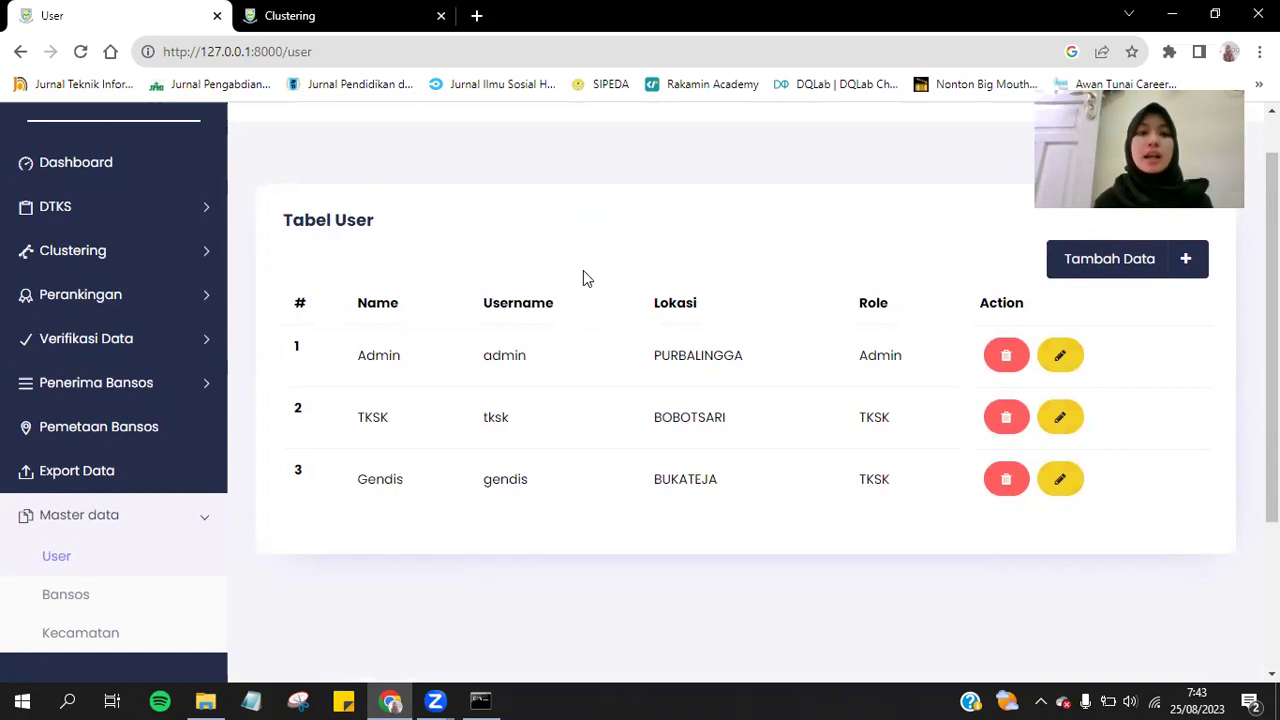
{"action": "left_click", "coordinate": [1085, 270]}
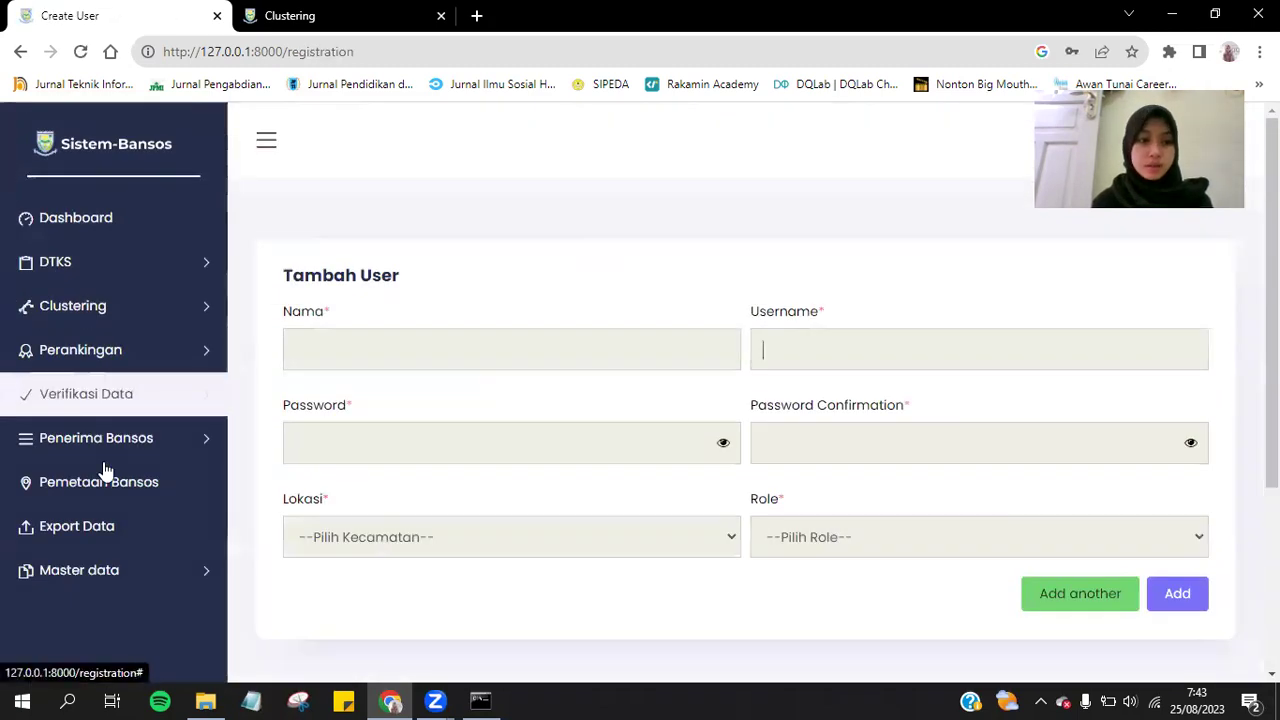
{"action": "left_click", "coordinate": [100, 570]}
From the user table, start a new user and enter the person's name and a username.
{"action": "left_click", "coordinate": [72, 621]}
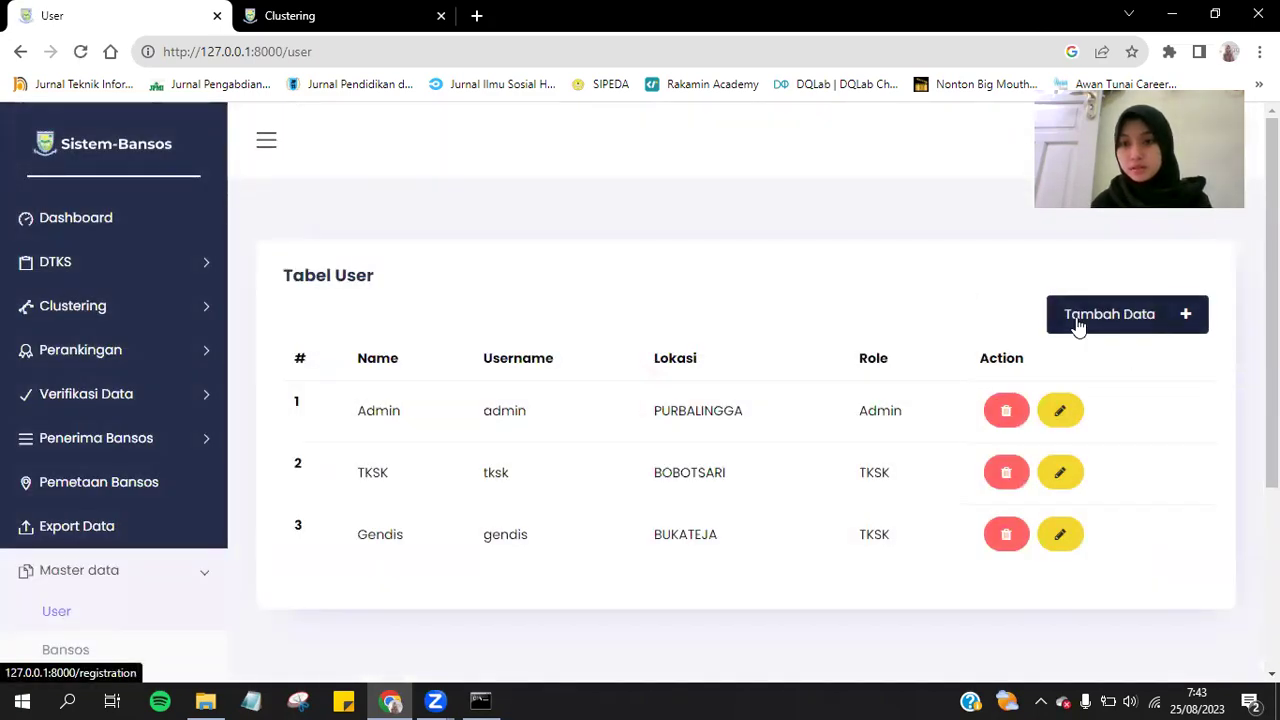
{"action": "left_click", "coordinate": [1078, 327]}
{"action": "left_click", "coordinate": [427, 342]}
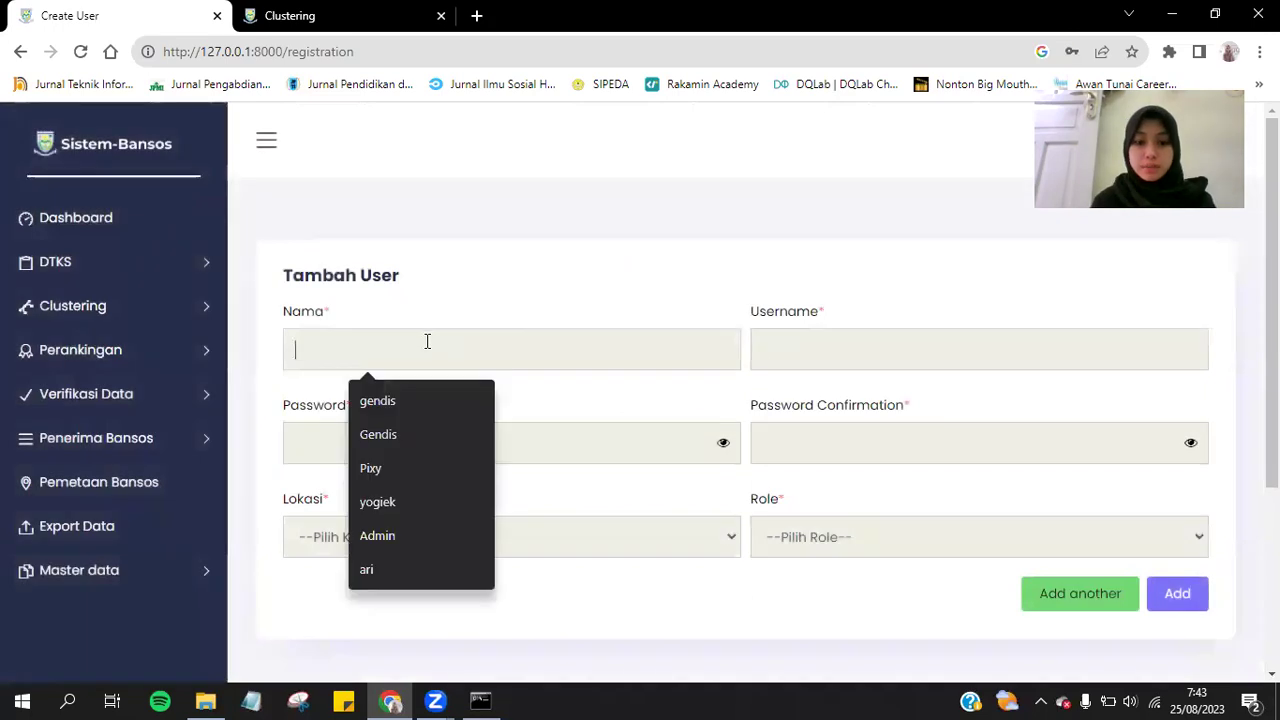
{"action": "type", "text": "gendis"}
{"action": "key", "text": "Tab"}
{"action": "type", "text": "gendis12"}
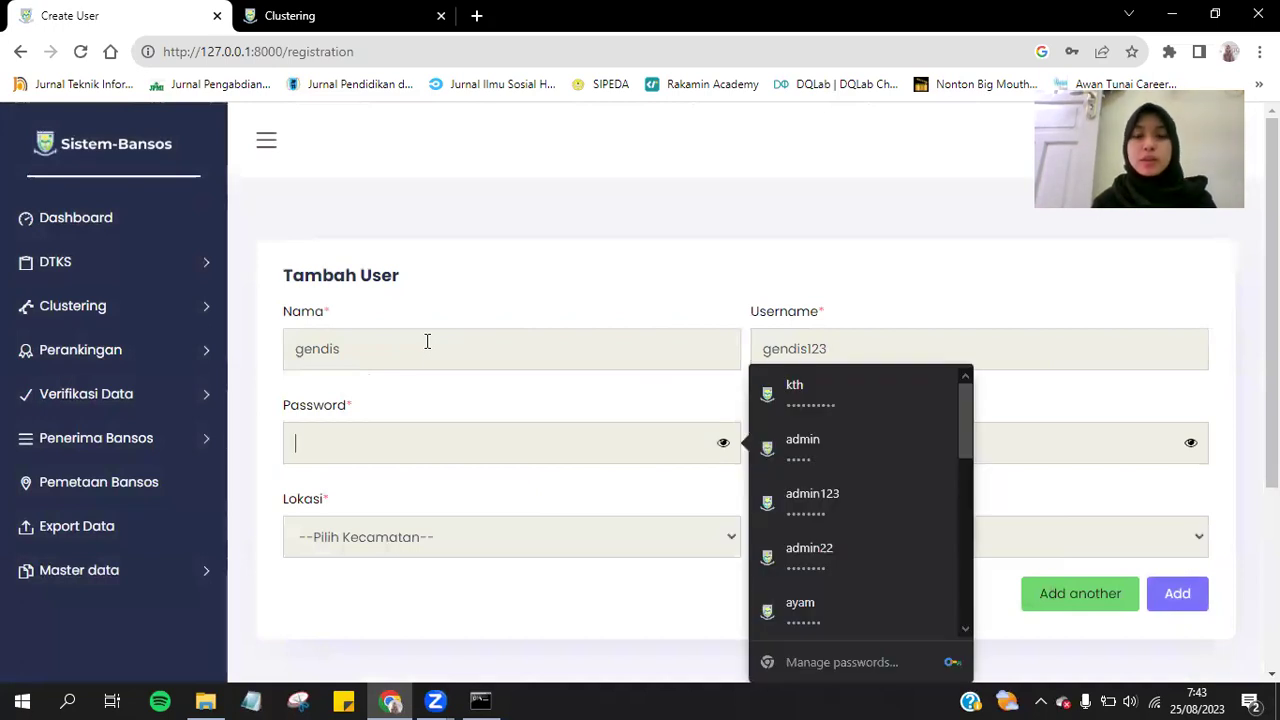
Enter a password and its confirmation, then reveal both to check them.
{"action": "scroll", "coordinate": [461, 188], "scroll_direction": "down", "scroll_amount": 2}
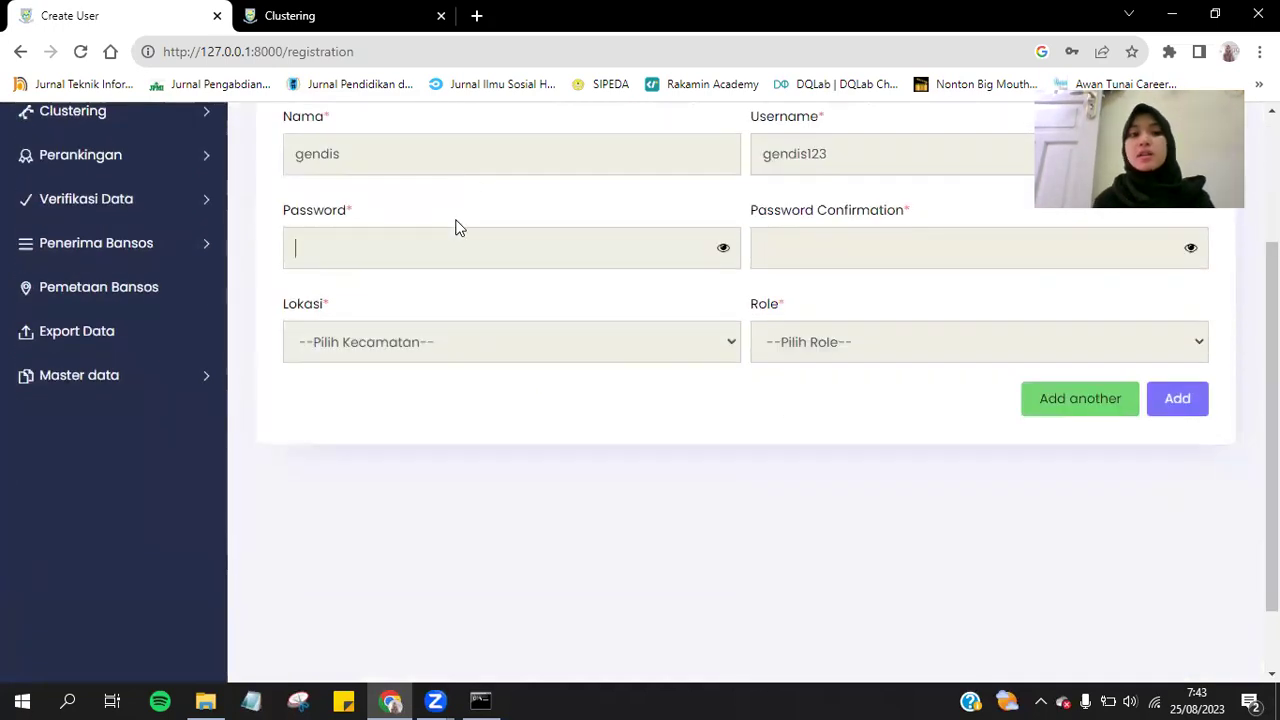
{"action": "left_click", "coordinate": [457, 230]}
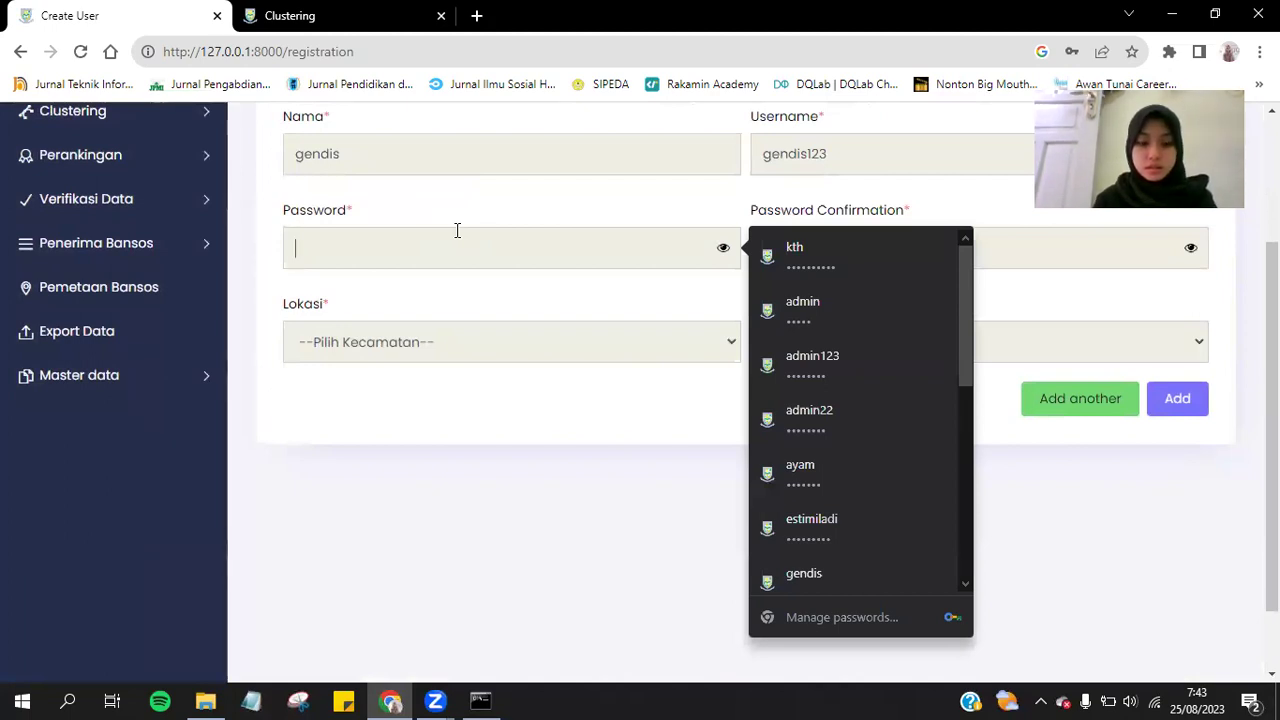
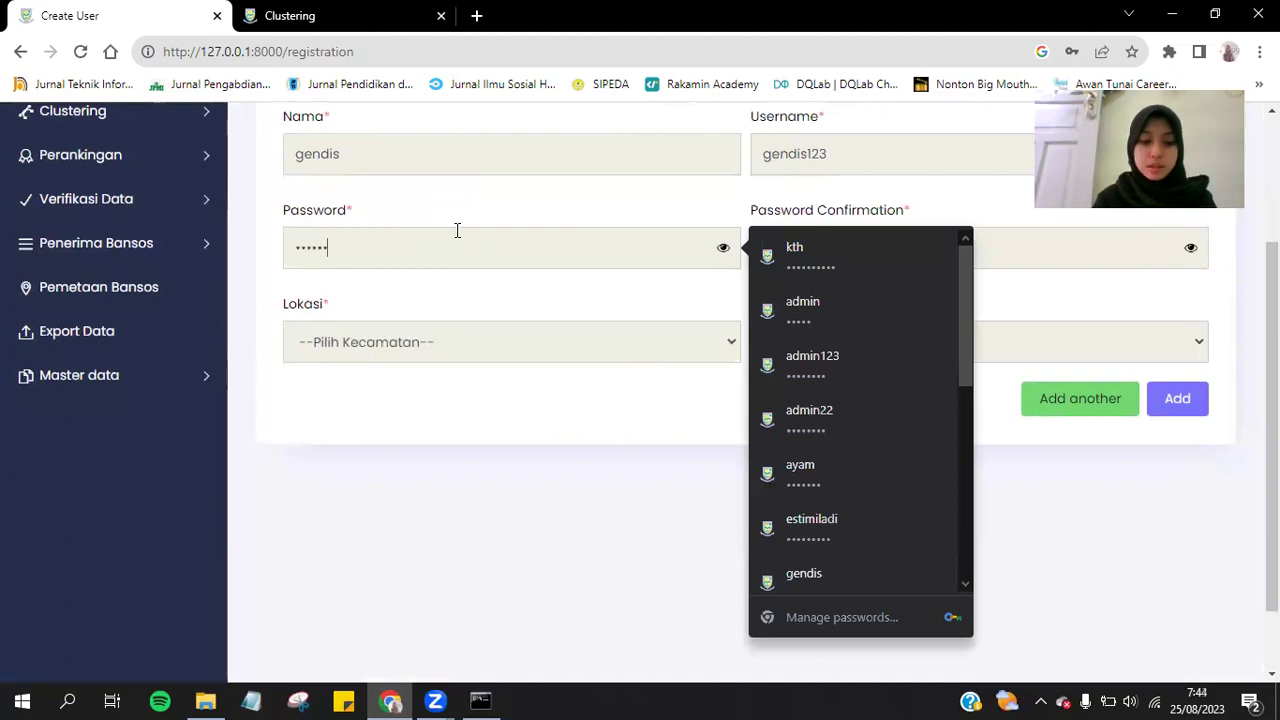
{"action": "key", "text": "Tab"}
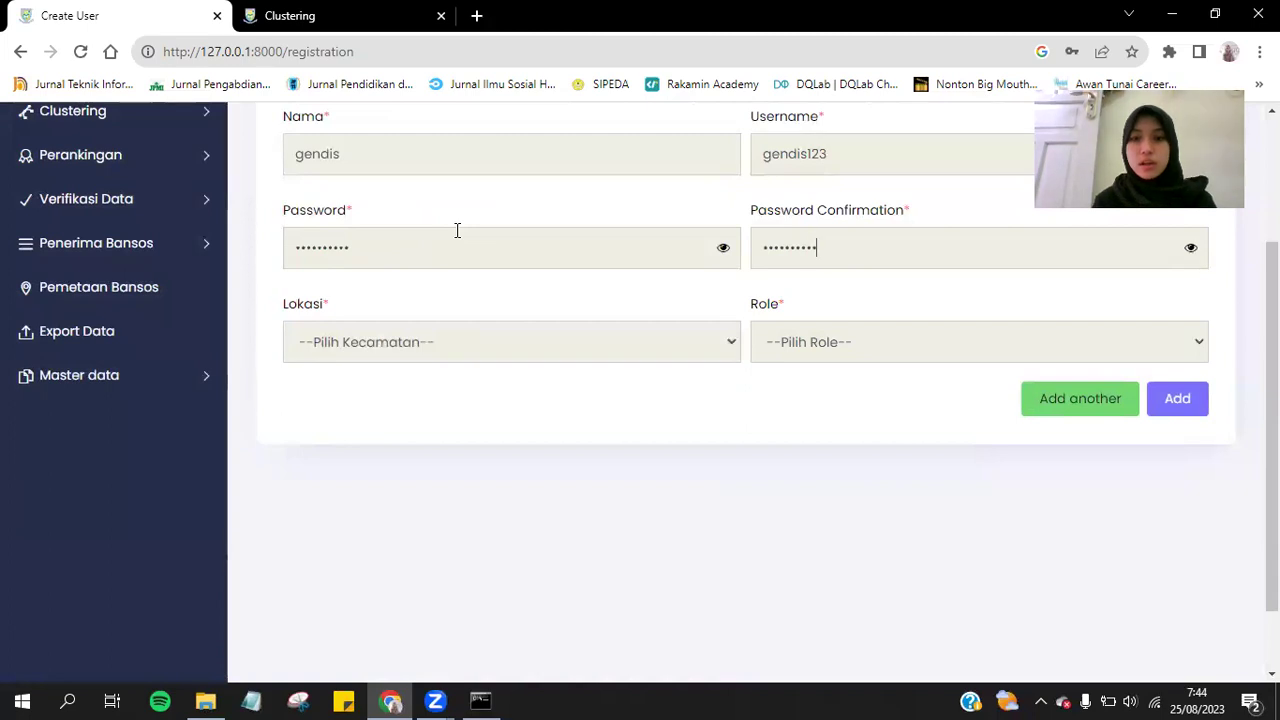
{"action": "left_click", "coordinate": [723, 247]}
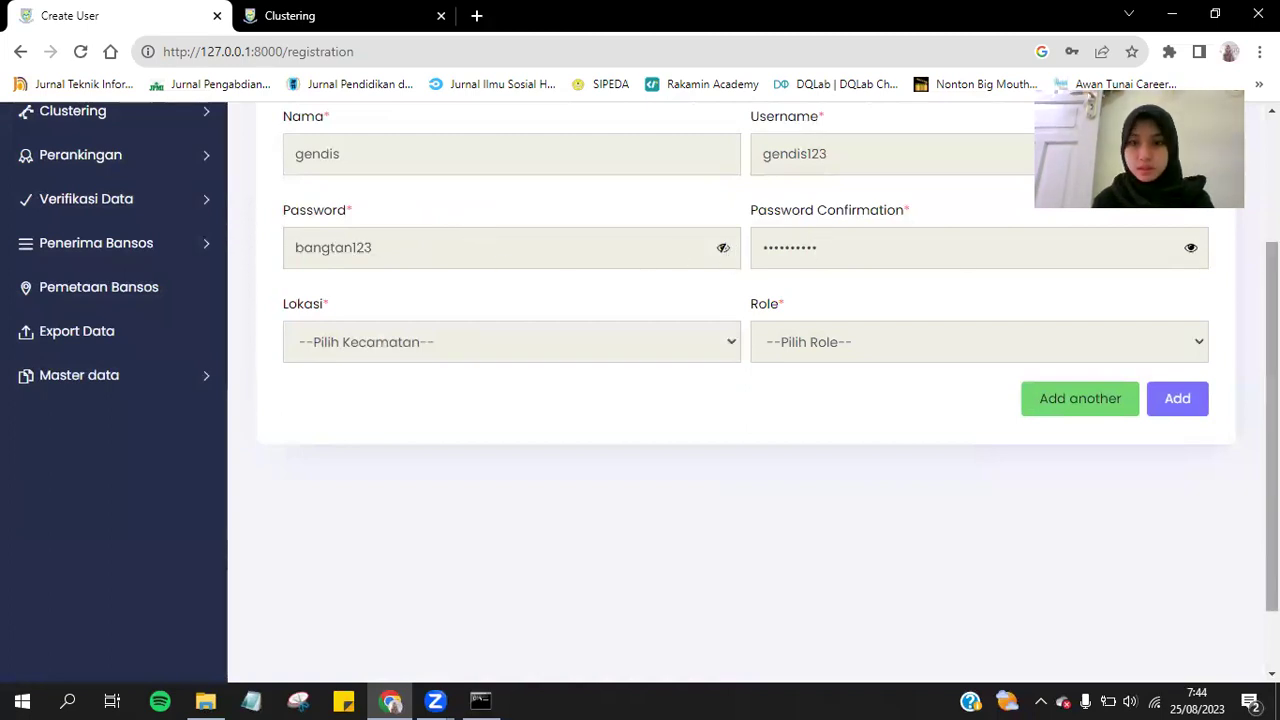
{"action": "left_click", "coordinate": [1191, 250]}
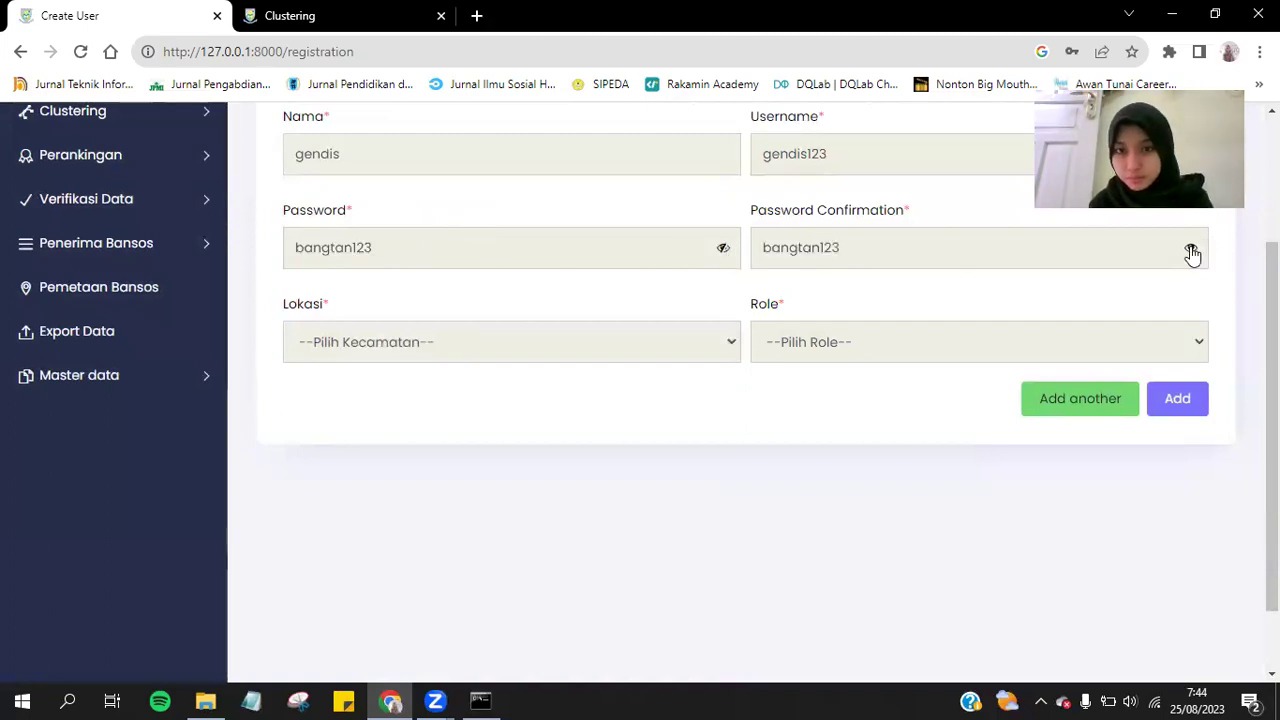
Set the location to KARANGJAMBU and the role to Admin, then submit the new user.
{"action": "left_click", "coordinate": [459, 336]}
{"action": "left_click", "coordinate": [391, 157]}
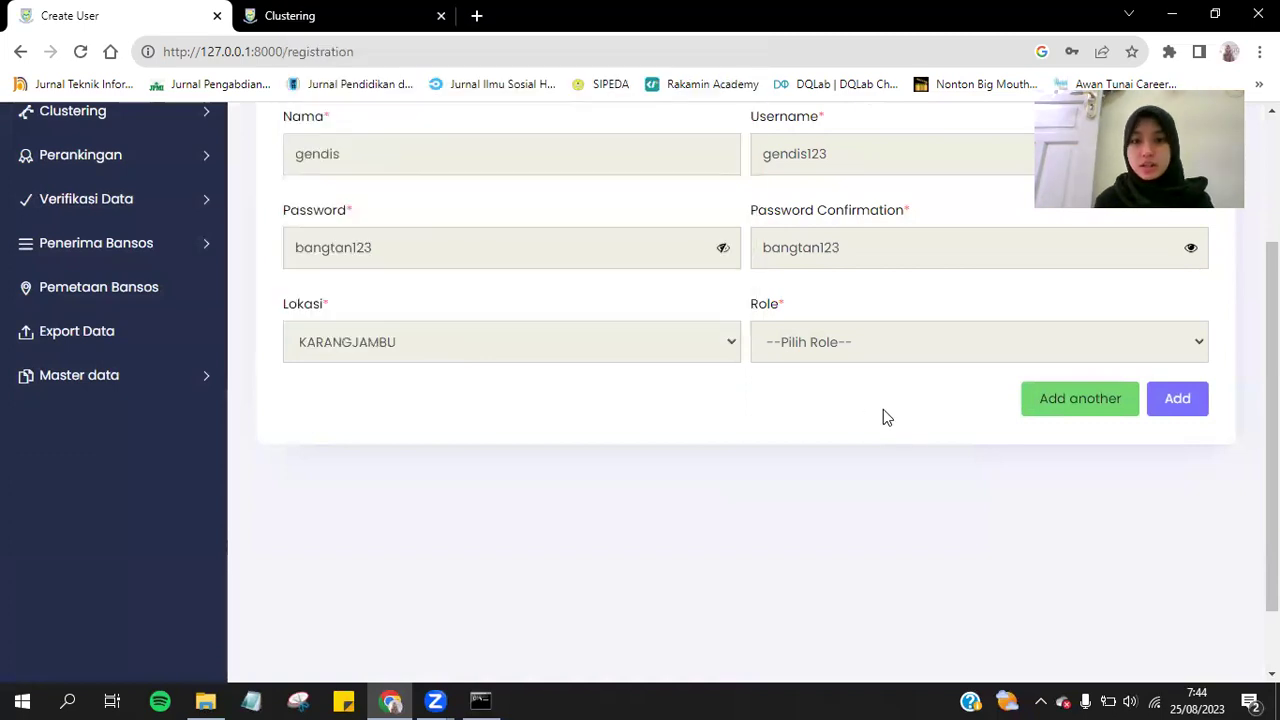
{"action": "left_click", "coordinate": [855, 346]}
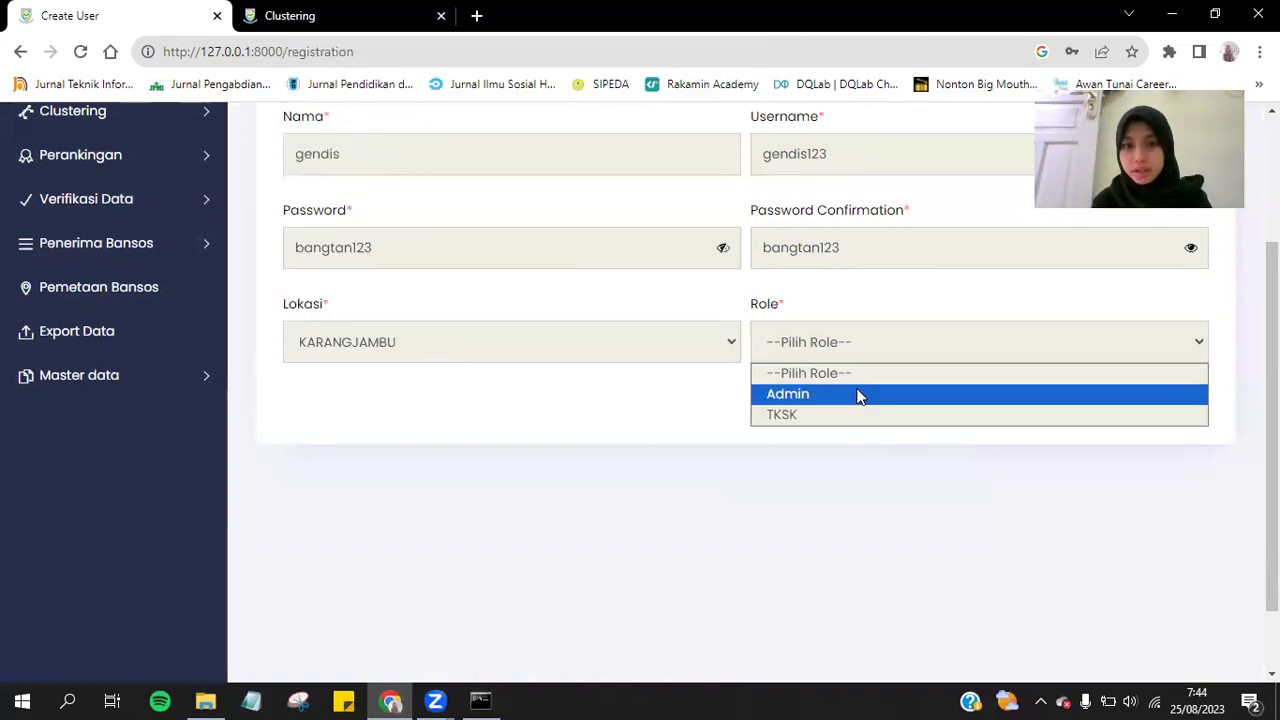
{"action": "left_click", "coordinate": [857, 395]}
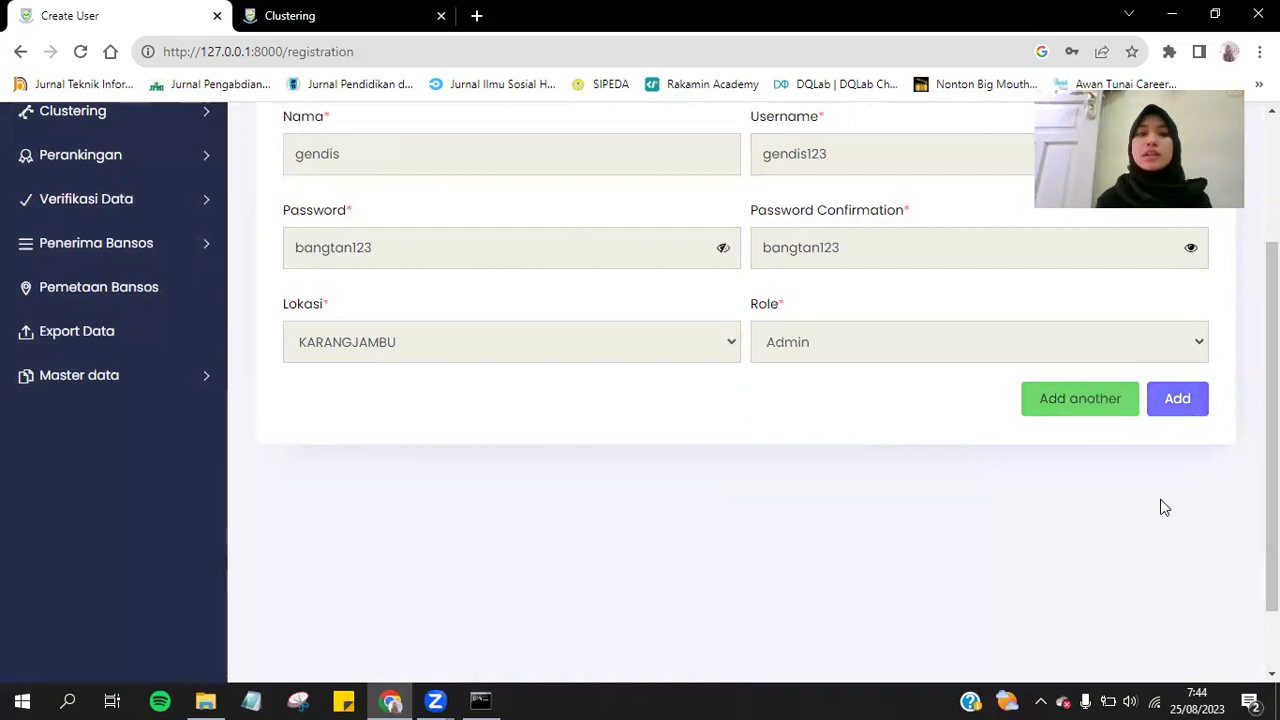
{"action": "scroll", "coordinate": [1160, 507], "scroll_direction": "up", "scroll_amount": 2}
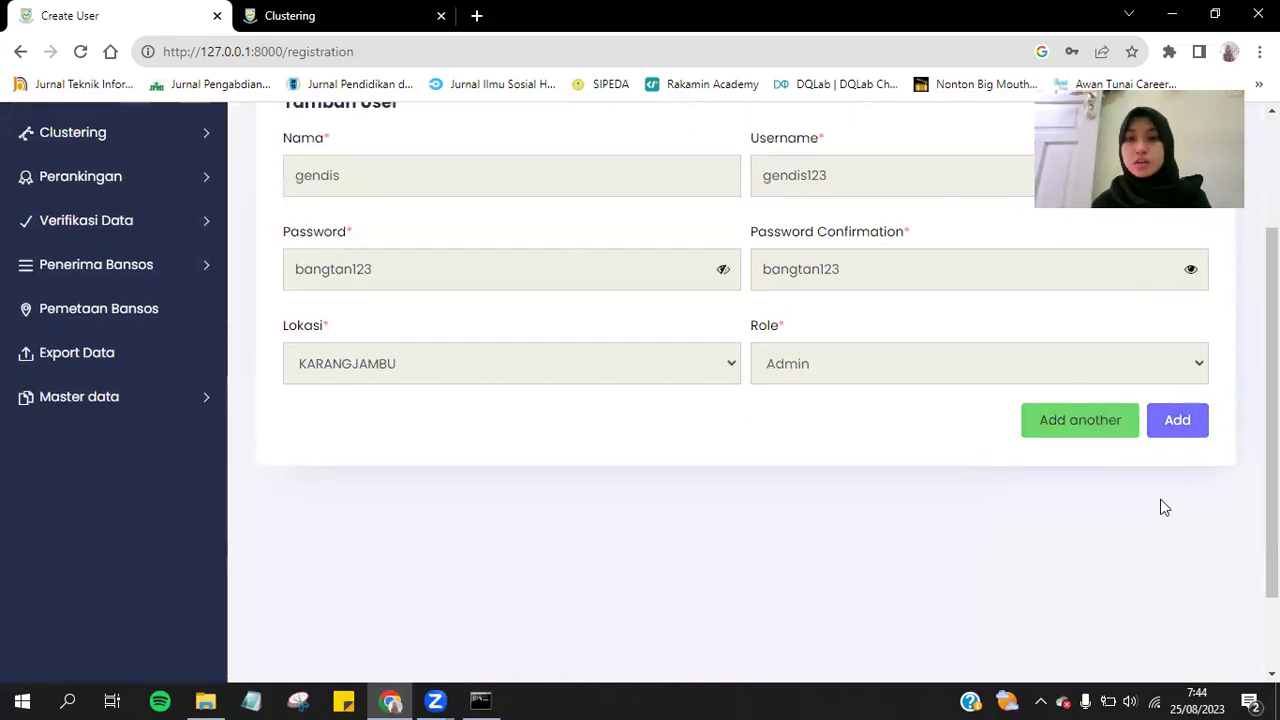
{"action": "scroll", "coordinate": [1160, 507], "scroll_direction": "down", "scroll_amount": 1}
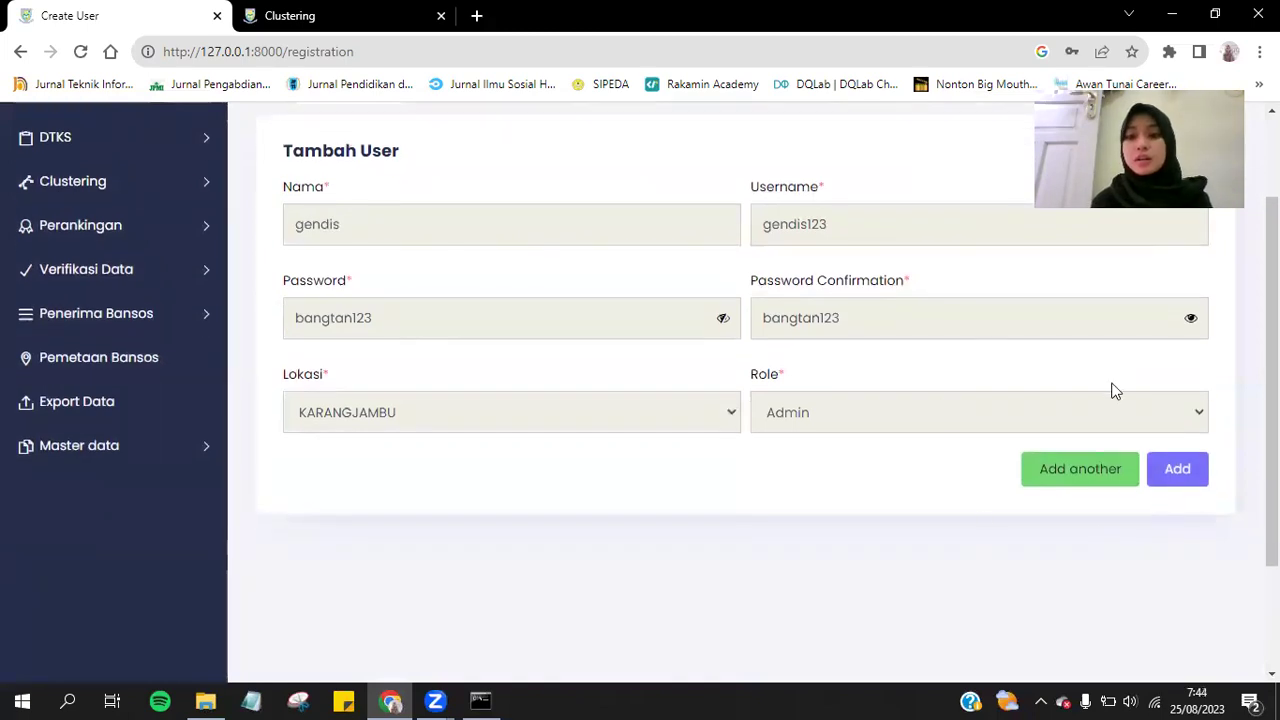
{"action": "left_click", "coordinate": [1197, 489]}
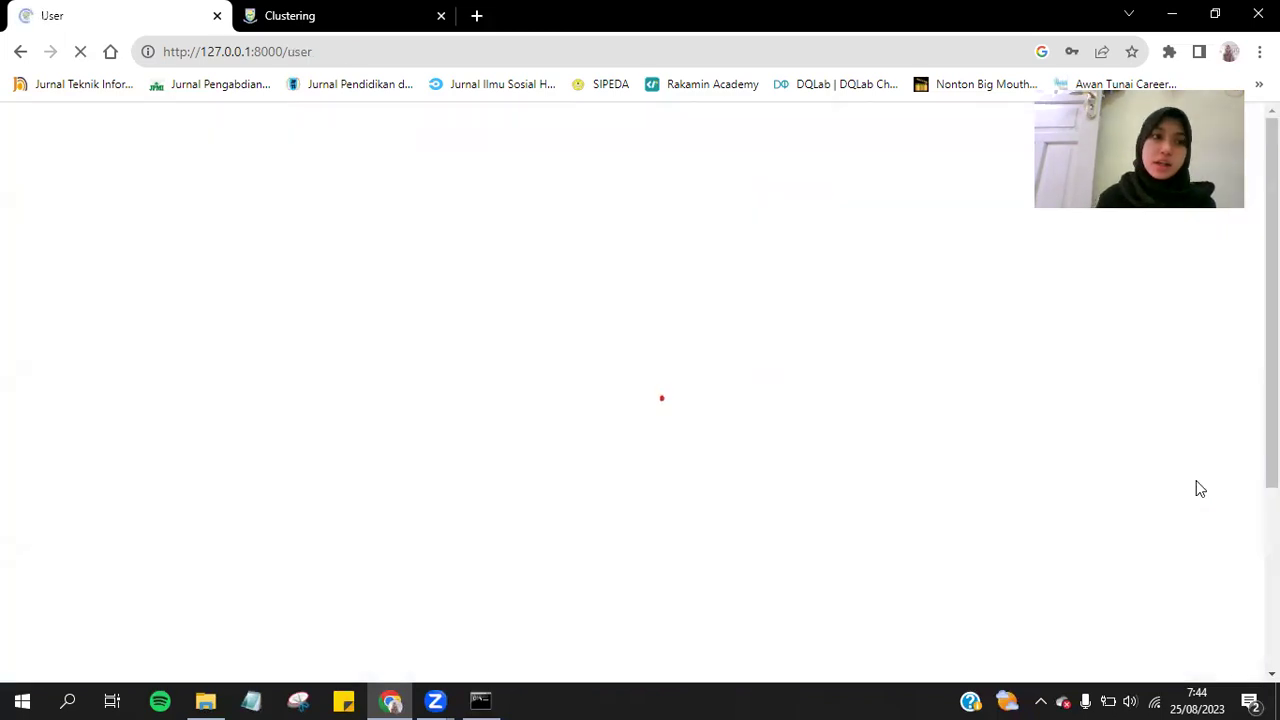
Dismiss the browser's password-saving prompt over the user table.
{"action": "left_click", "coordinate": [1030, 318]}
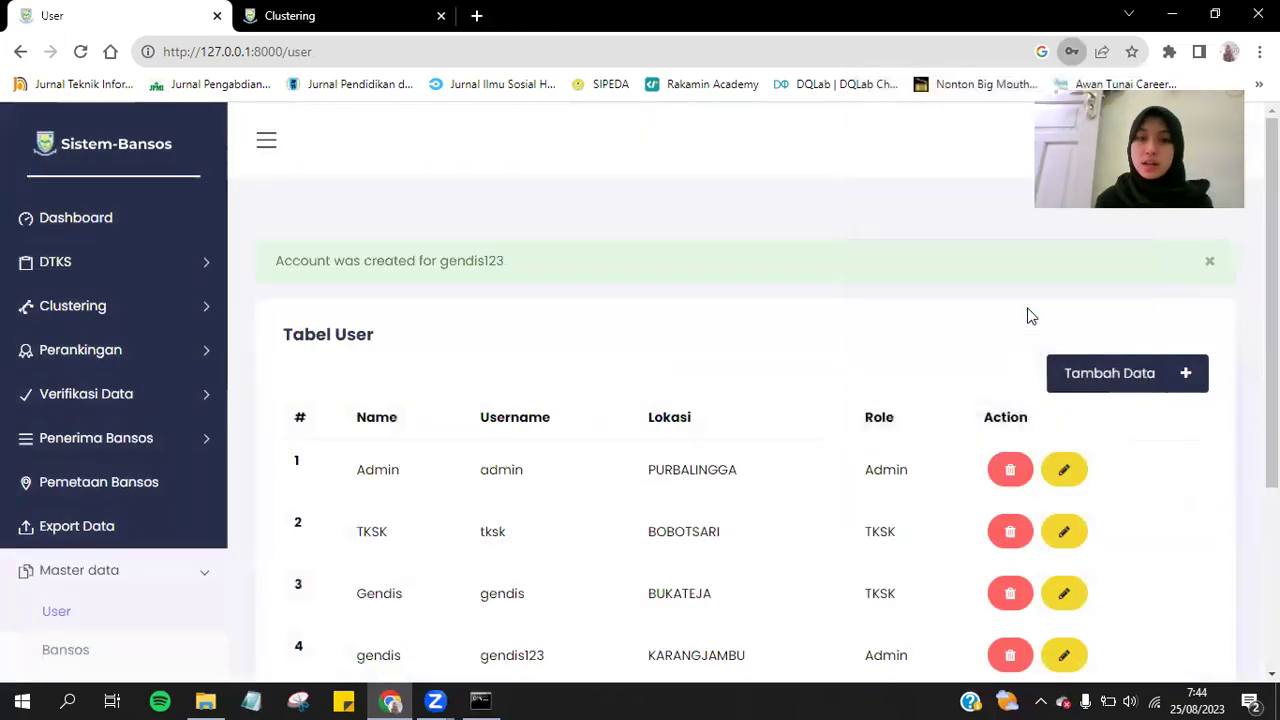
{"action": "scroll", "coordinate": [1029, 314], "scroll_direction": "down", "scroll_amount": 3}
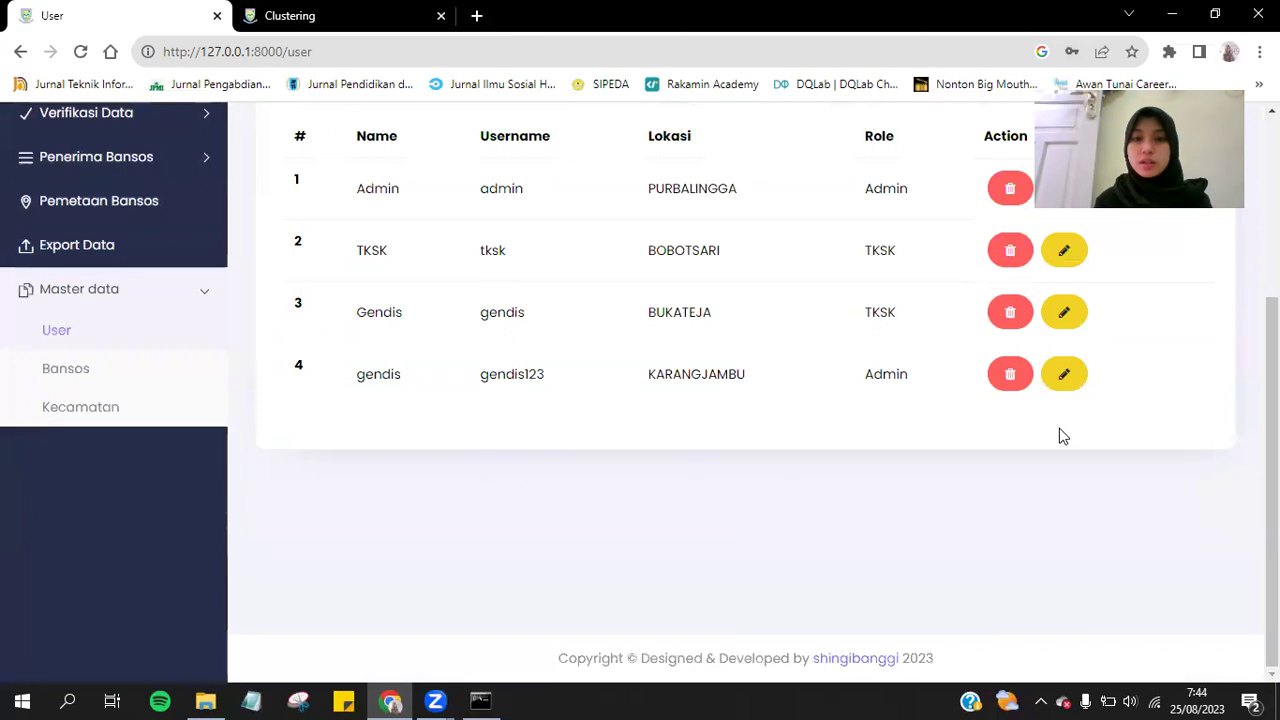
{"action": "scroll", "coordinate": [1070, 477], "scroll_direction": "up", "scroll_amount": 1}
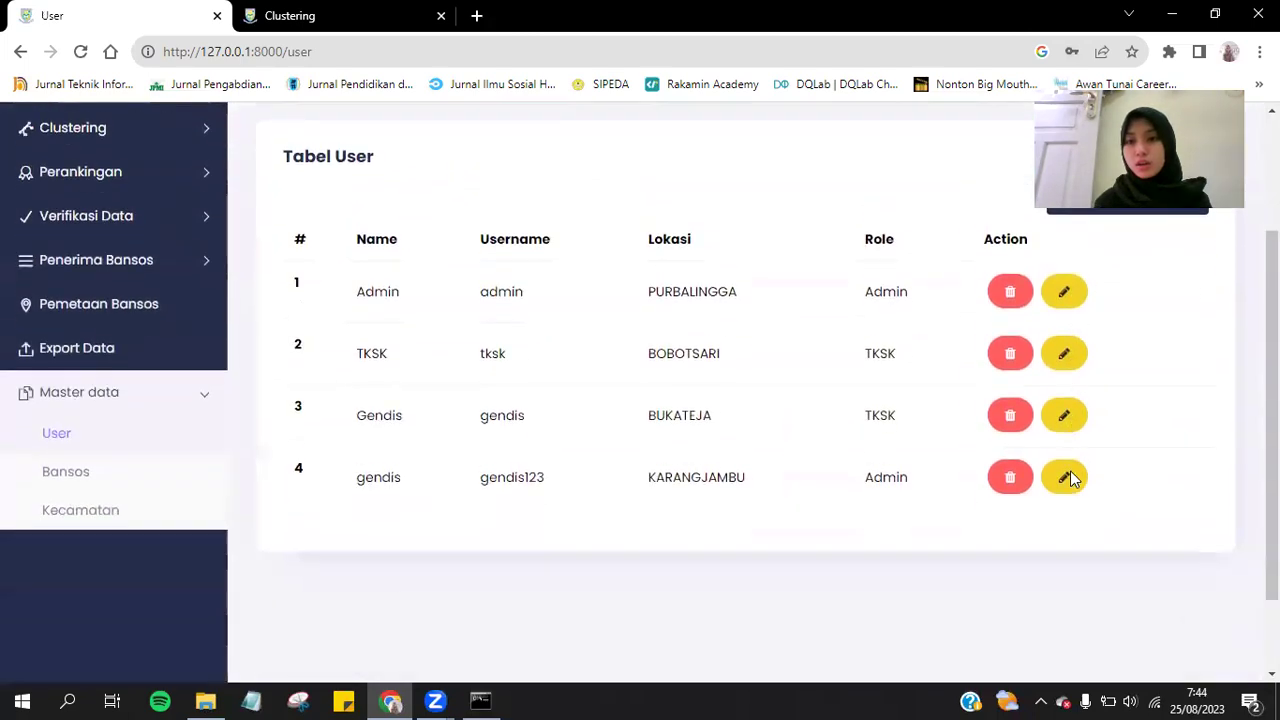
{"action": "scroll", "coordinate": [1070, 477], "scroll_direction": "down", "scroll_amount": 1}
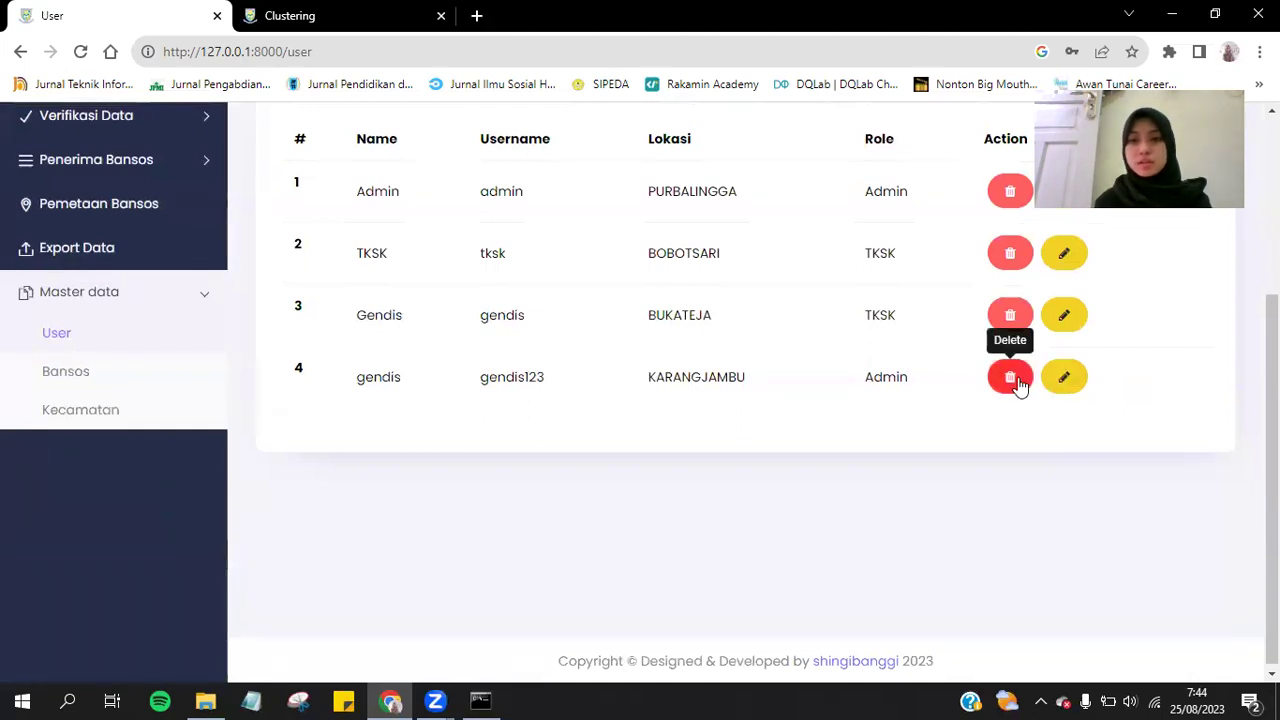
Delete the newly added fourth user (KARANGJAMBU), confirming with 'Ya, hapus data!'.
{"action": "left_click", "coordinate": [1012, 379]}
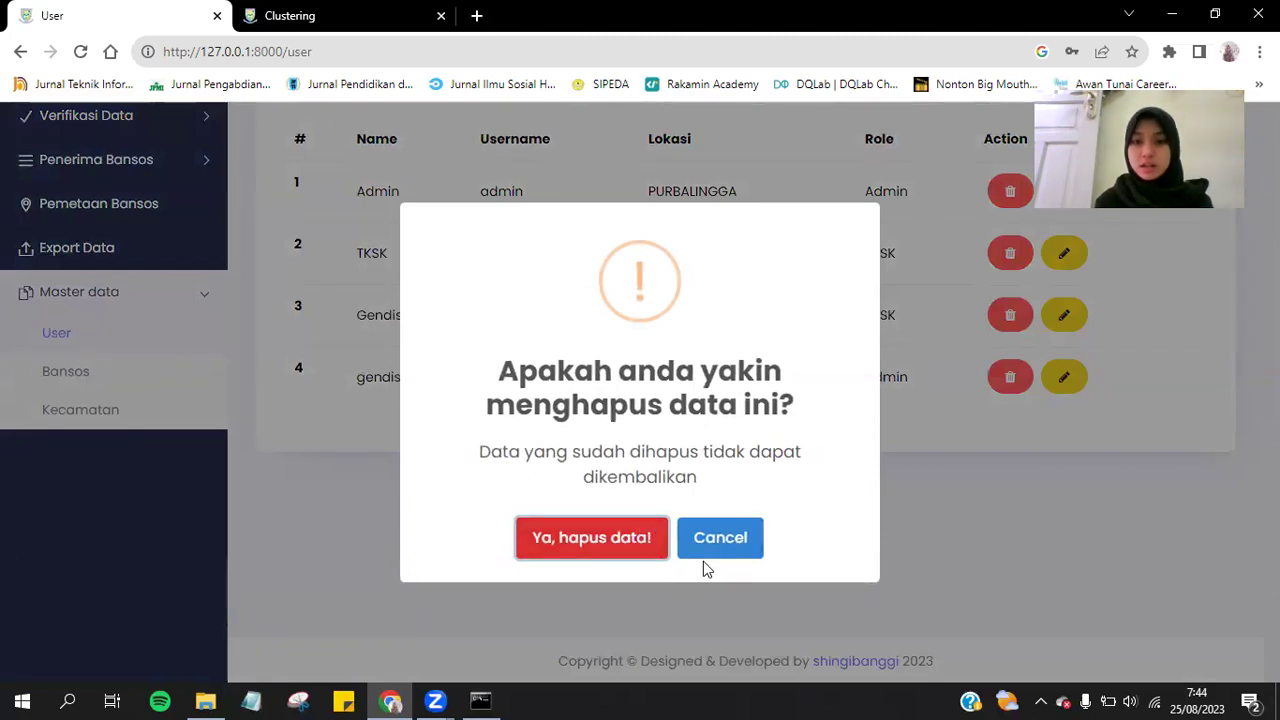
{"action": "left_click", "coordinate": [930, 490]}
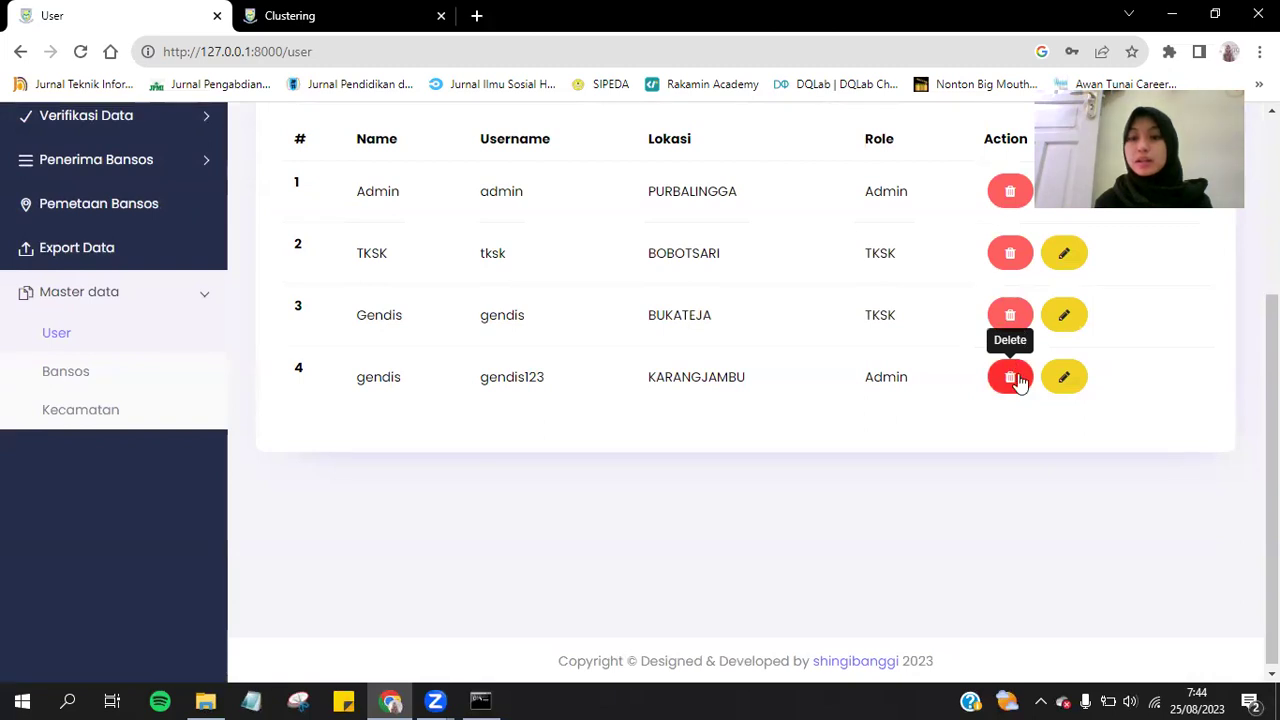
{"action": "left_click", "coordinate": [1010, 385]}
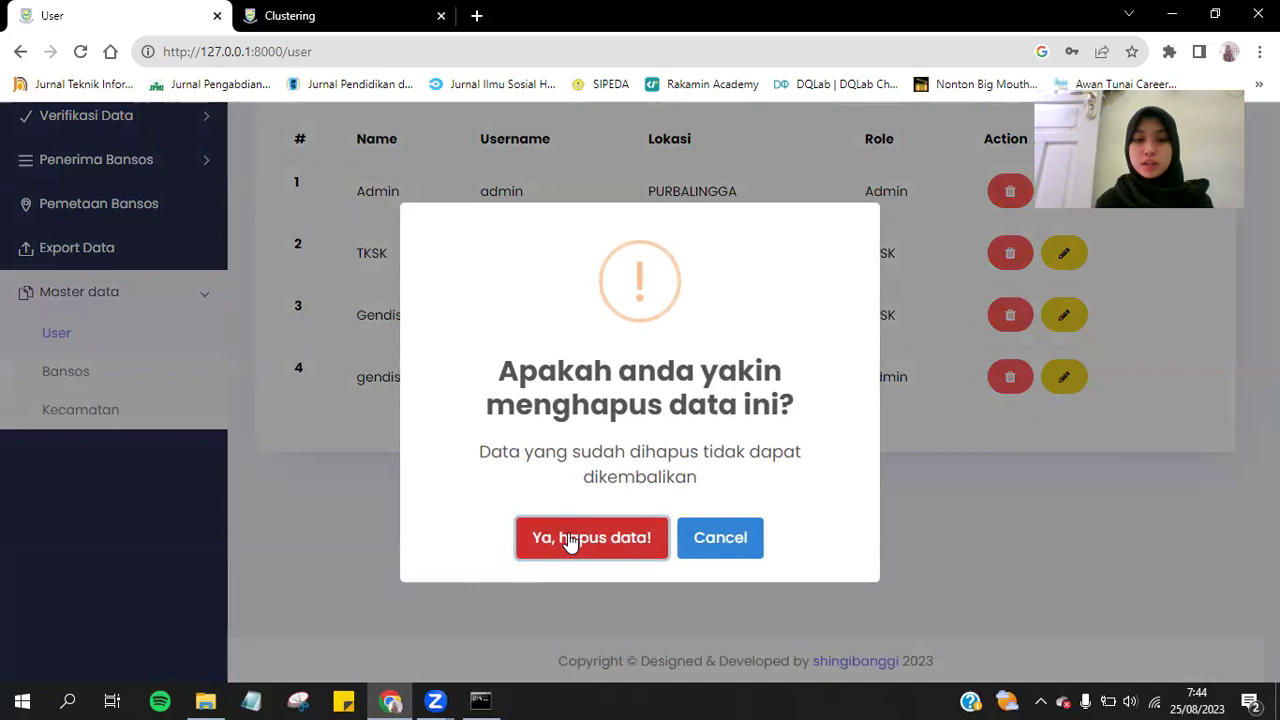
{"action": "left_click", "coordinate": [568, 540]}
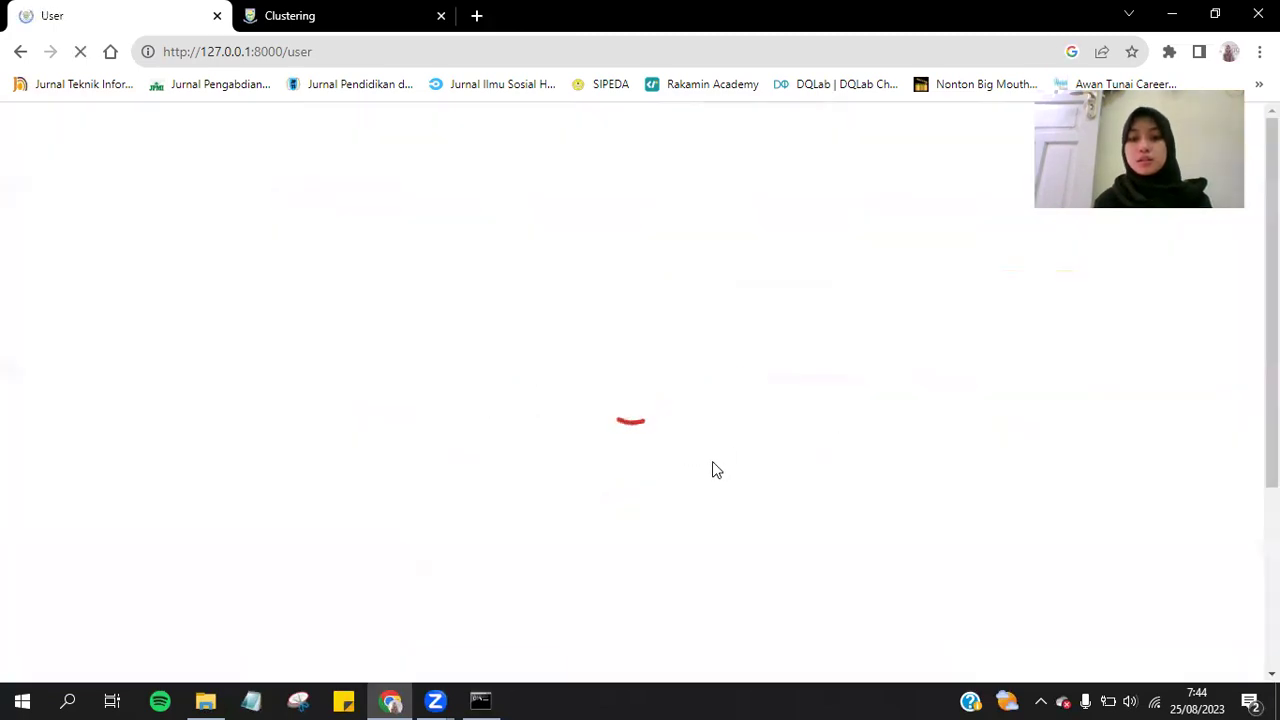
Open the BUKATEJA TKSK user's edit form.
{"action": "scroll", "coordinate": [1147, 503], "scroll_direction": "down", "scroll_amount": 3}
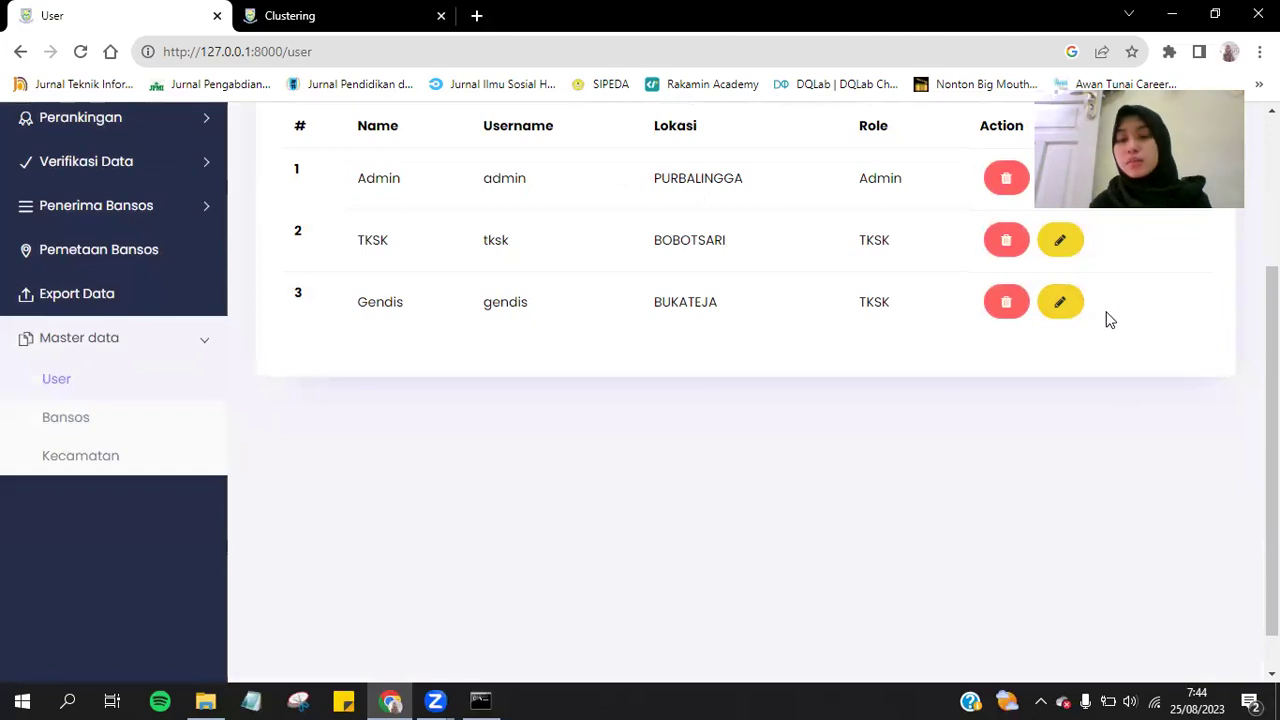
{"action": "scroll", "coordinate": [1108, 320], "scroll_direction": "up", "scroll_amount": 1}
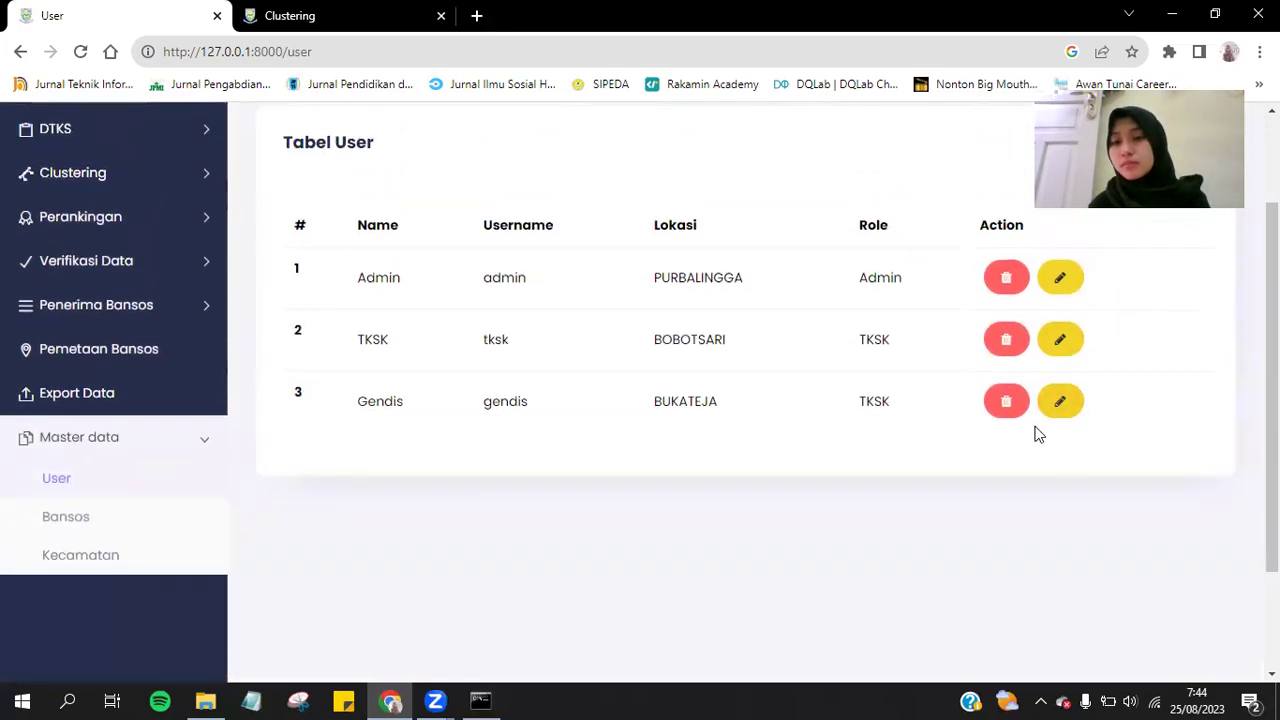
{"action": "left_click", "coordinate": [1057, 413]}
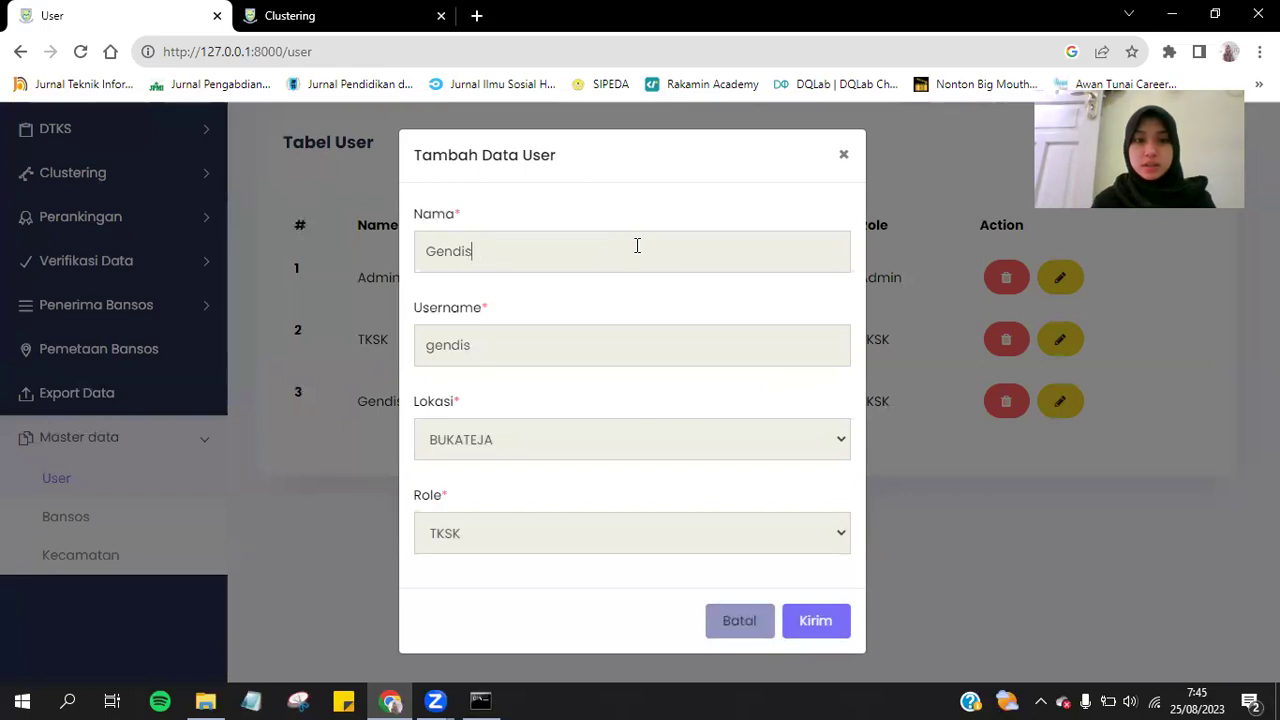
Append '22' to the BUKATEJA TKSK user's username and submit the change.
{"action": "left_click", "coordinate": [596, 336]}
{"action": "type", "text": "2203"}
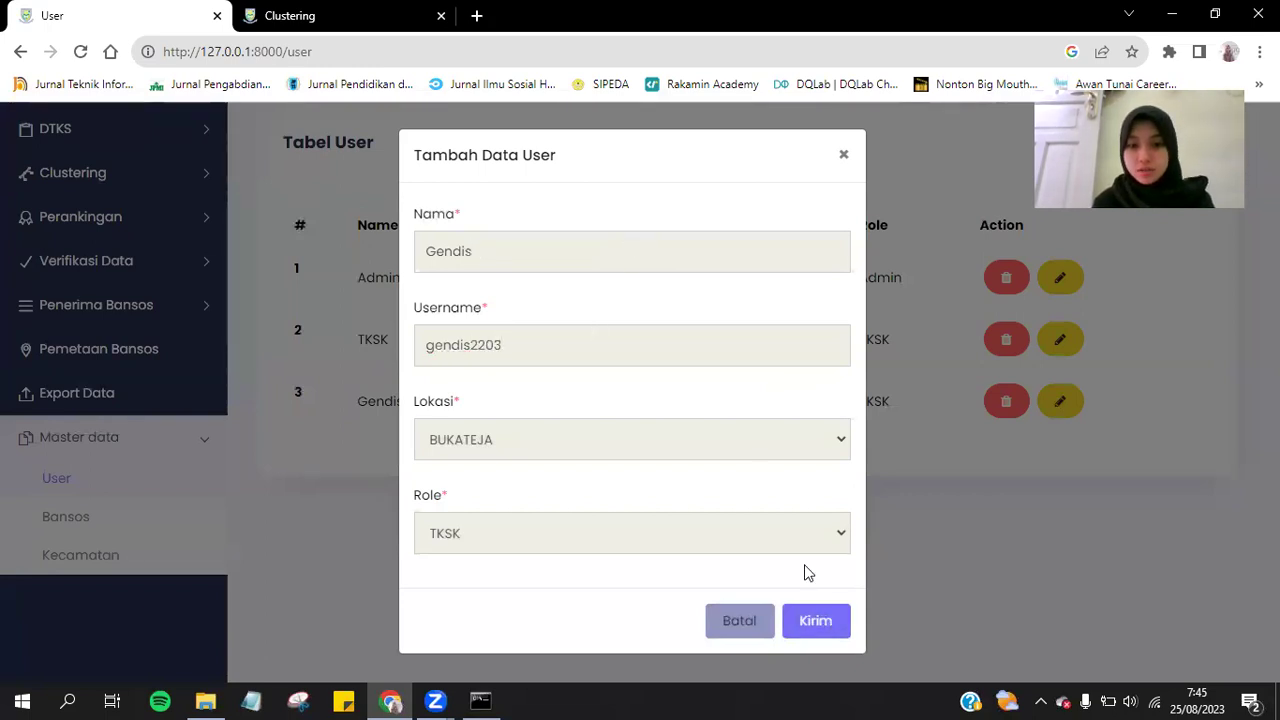
{"action": "left_click", "coordinate": [817, 612]}
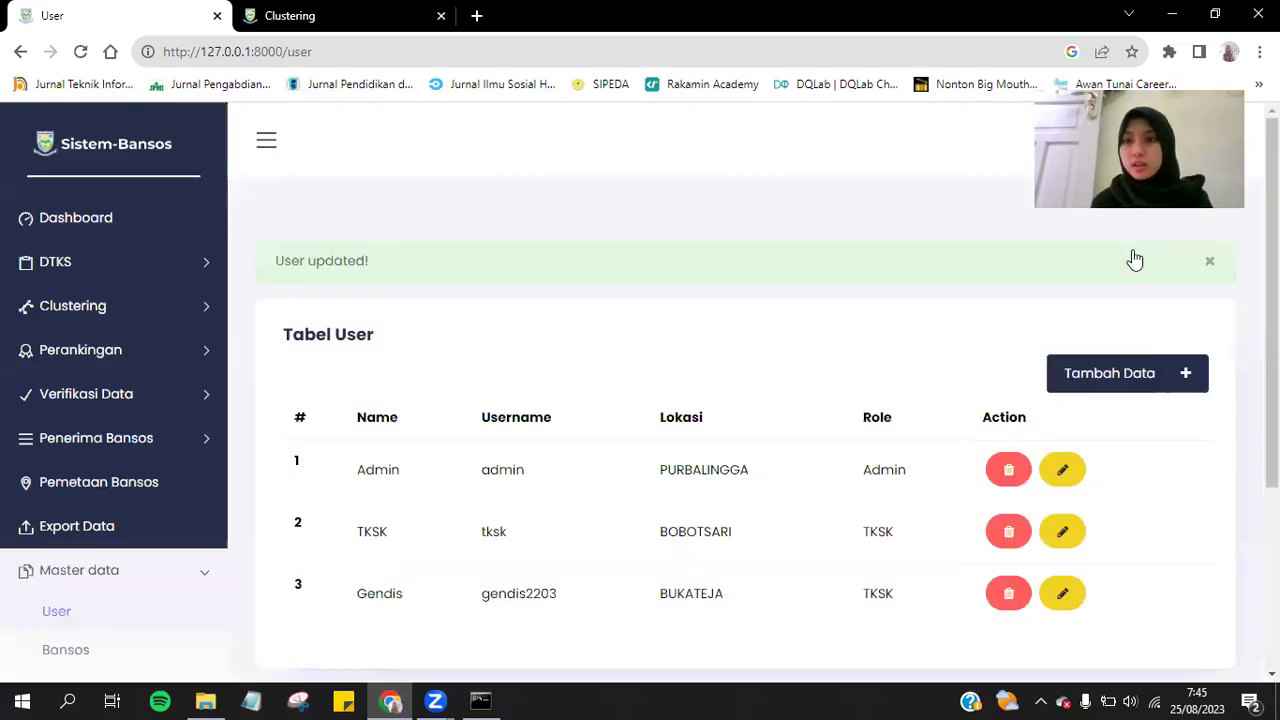
{"action": "left_click", "coordinate": [1234, 155]}
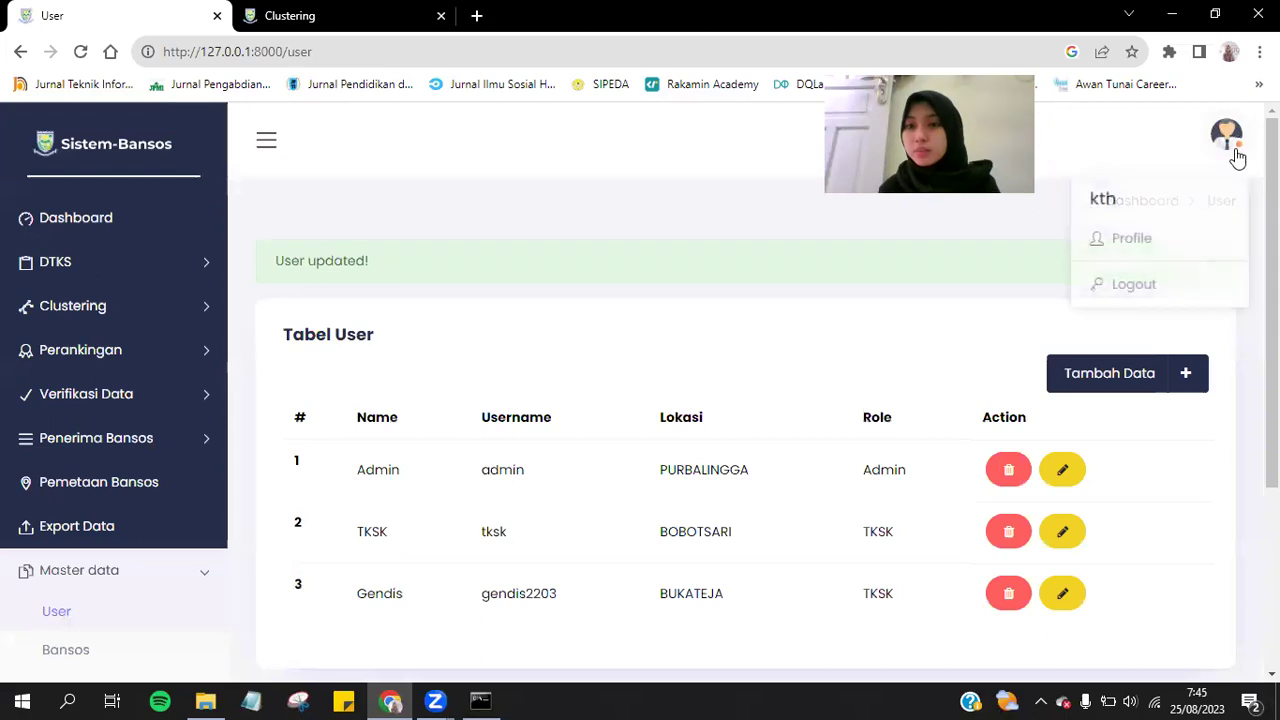
On your own profile, replace the Nama value with a new name and save it.
{"action": "left_click", "coordinate": [1140, 240]}
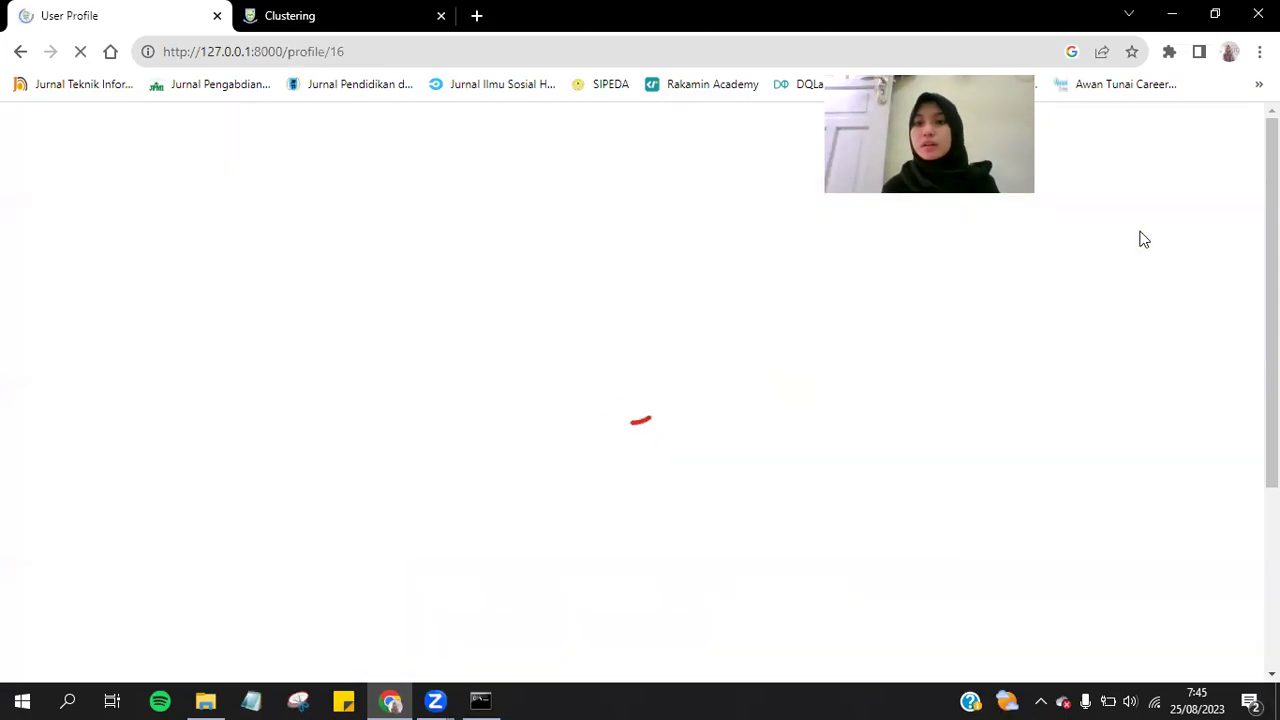
{"action": "scroll", "coordinate": [1168, 434], "scroll_direction": "down", "scroll_amount": 3}
{"action": "scroll", "coordinate": [1168, 434], "scroll_direction": "up", "scroll_amount": 3}
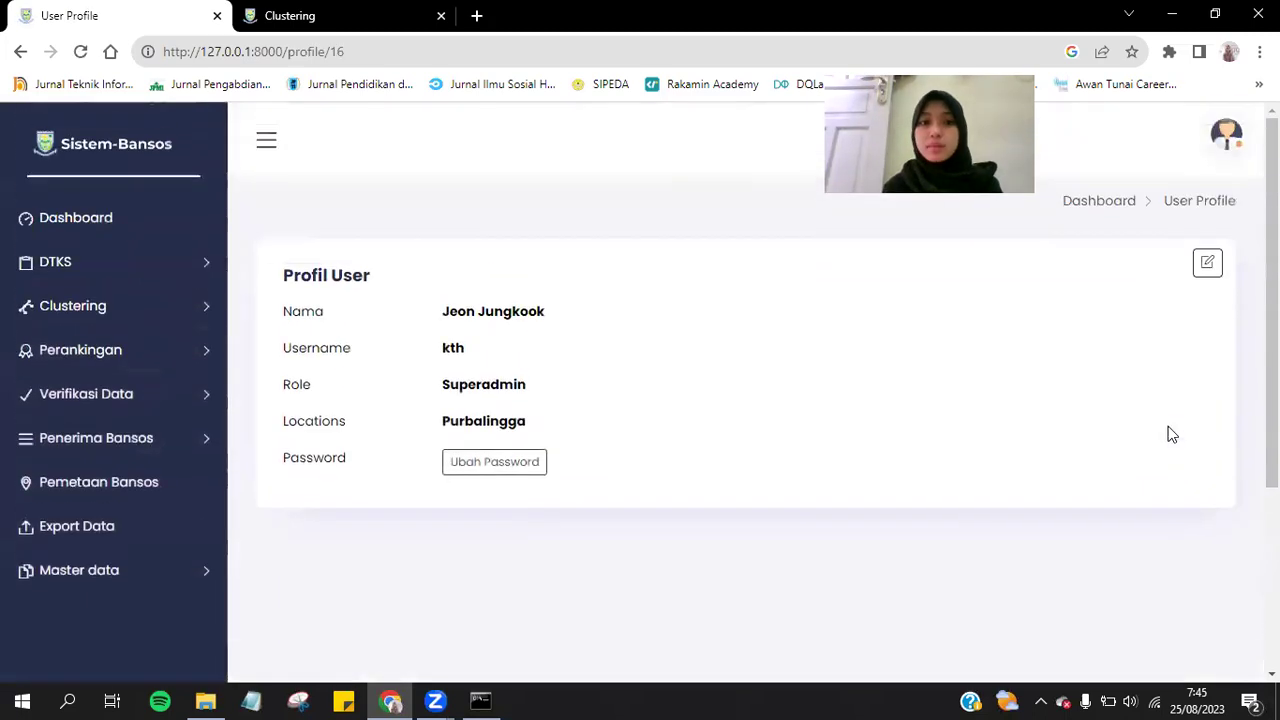
{"action": "left_click", "coordinate": [1206, 264]}
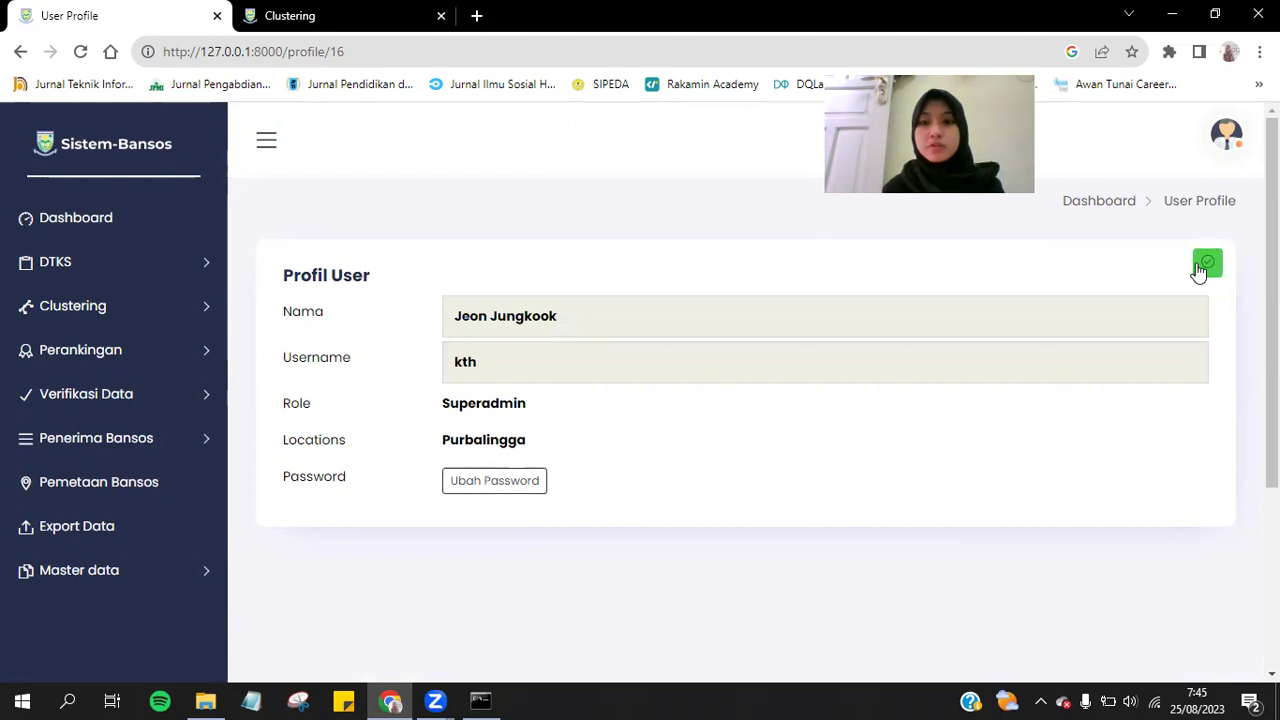
{"action": "double_click", "coordinate": [517, 318]}
{"action": "key", "text": "ctrl+a"}
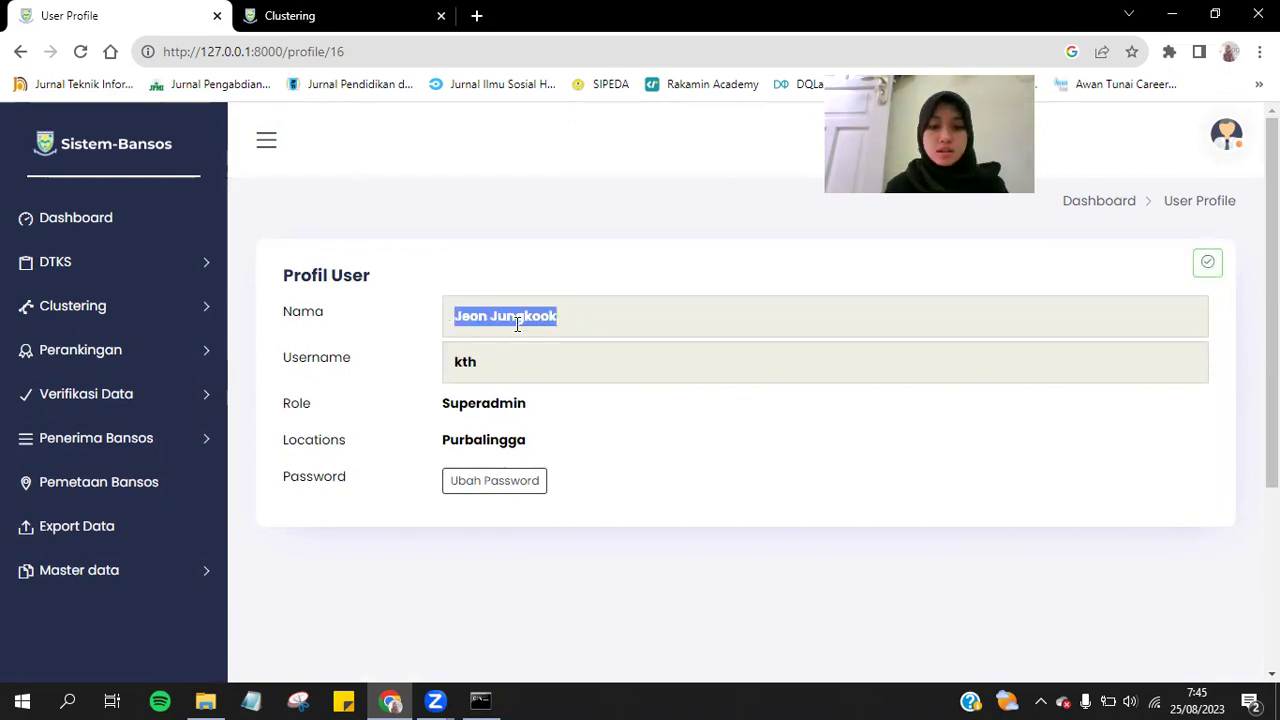
{"action": "type", "text": "Kim "}
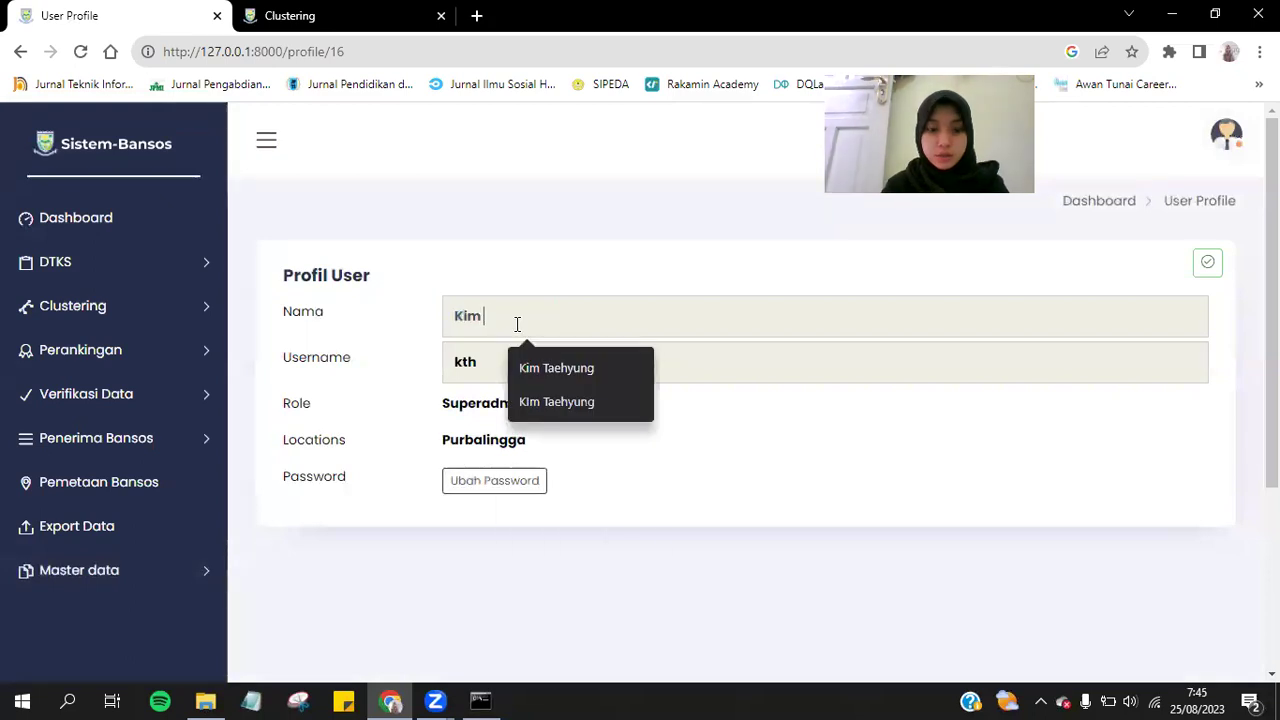
{"action": "type", "text": "Teahyung"}
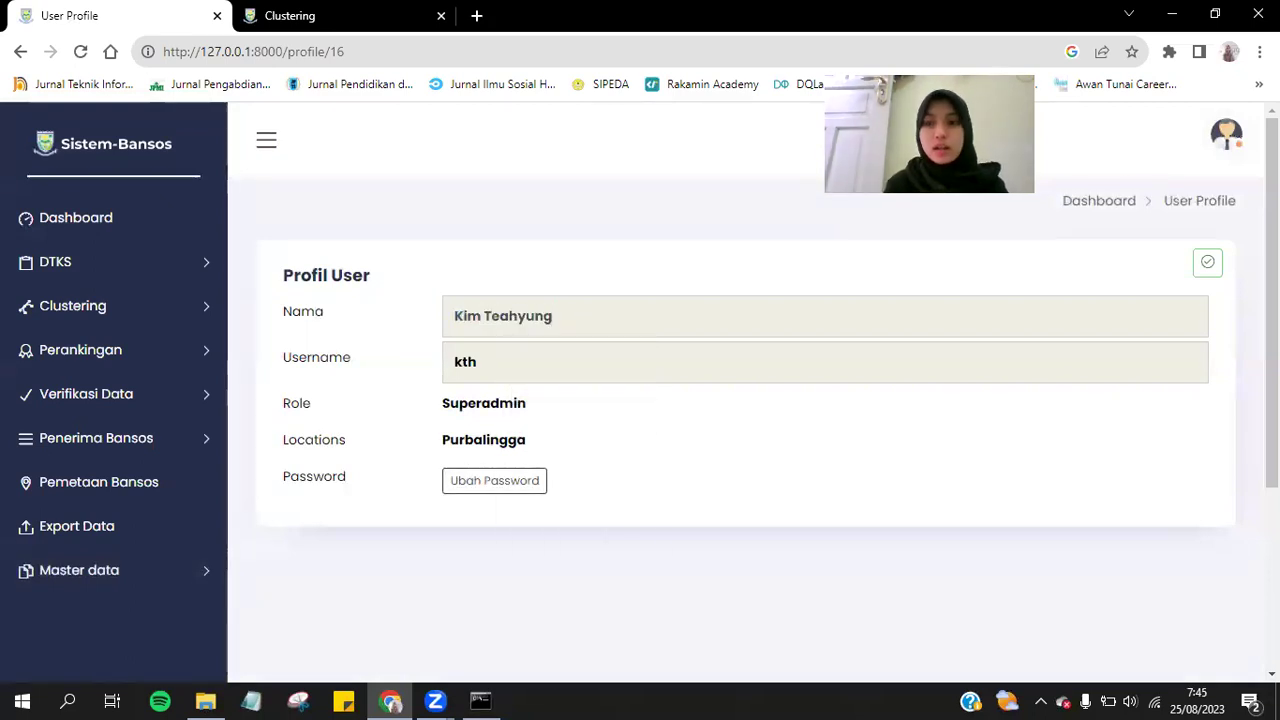
{"action": "left_click", "coordinate": [1209, 265]}
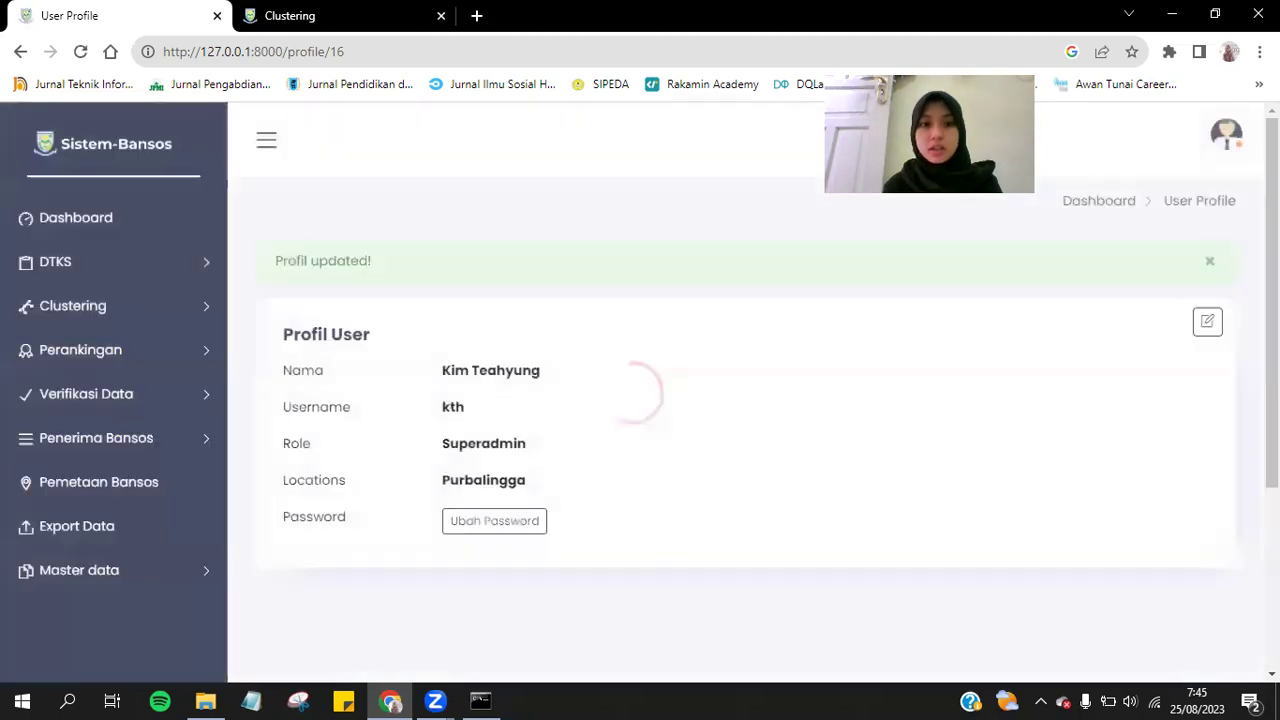
Dismiss the 'Profil updated!' notice and close the account menu.
{"action": "scroll", "coordinate": [607, 256], "scroll_direction": "down", "scroll_amount": 3}
{"action": "scroll", "coordinate": [607, 256], "scroll_direction": "up", "scroll_amount": 3}
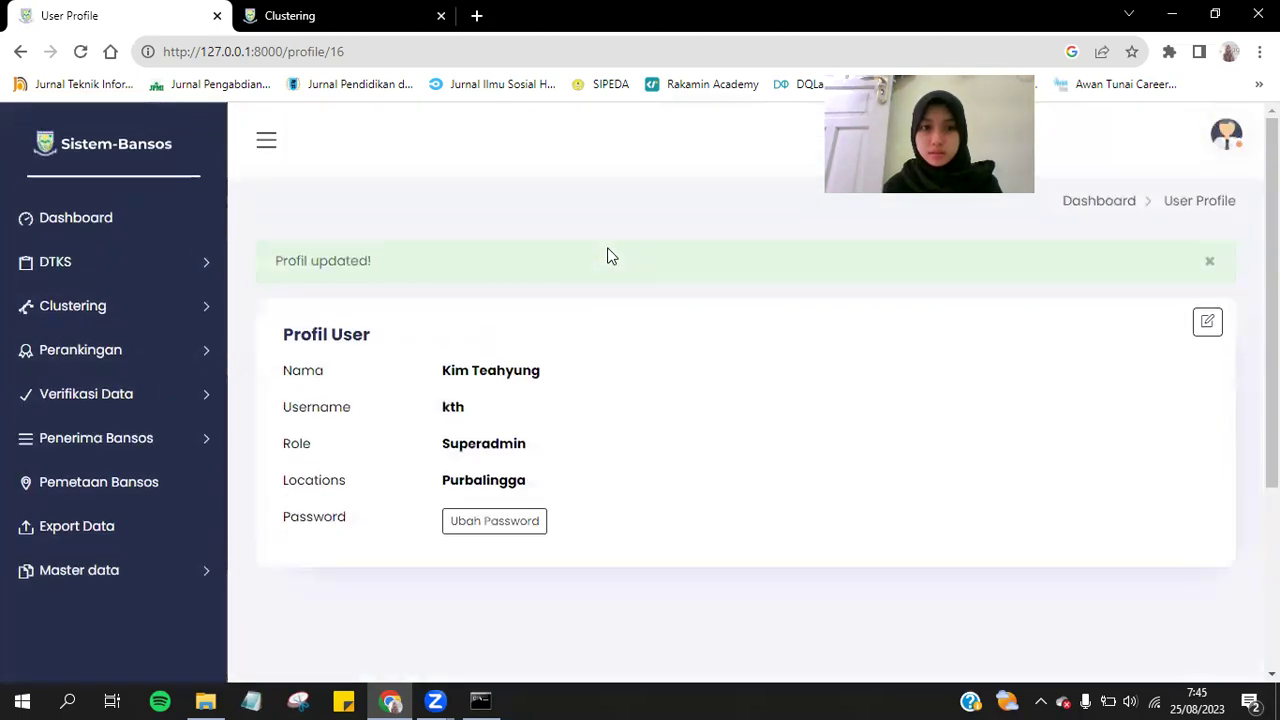
{"action": "left_click", "coordinate": [1210, 262]}
{"action": "left_click", "coordinate": [1237, 146]}
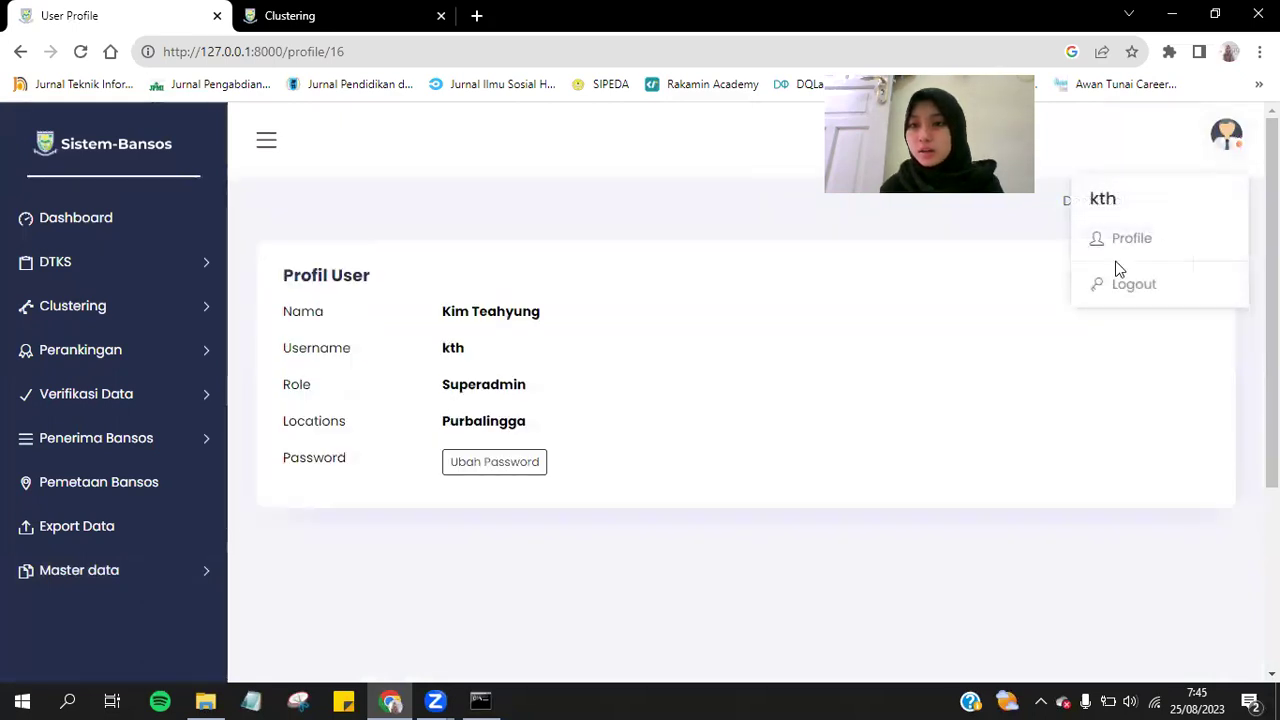
{"action": "left_click", "coordinate": [1222, 142]}
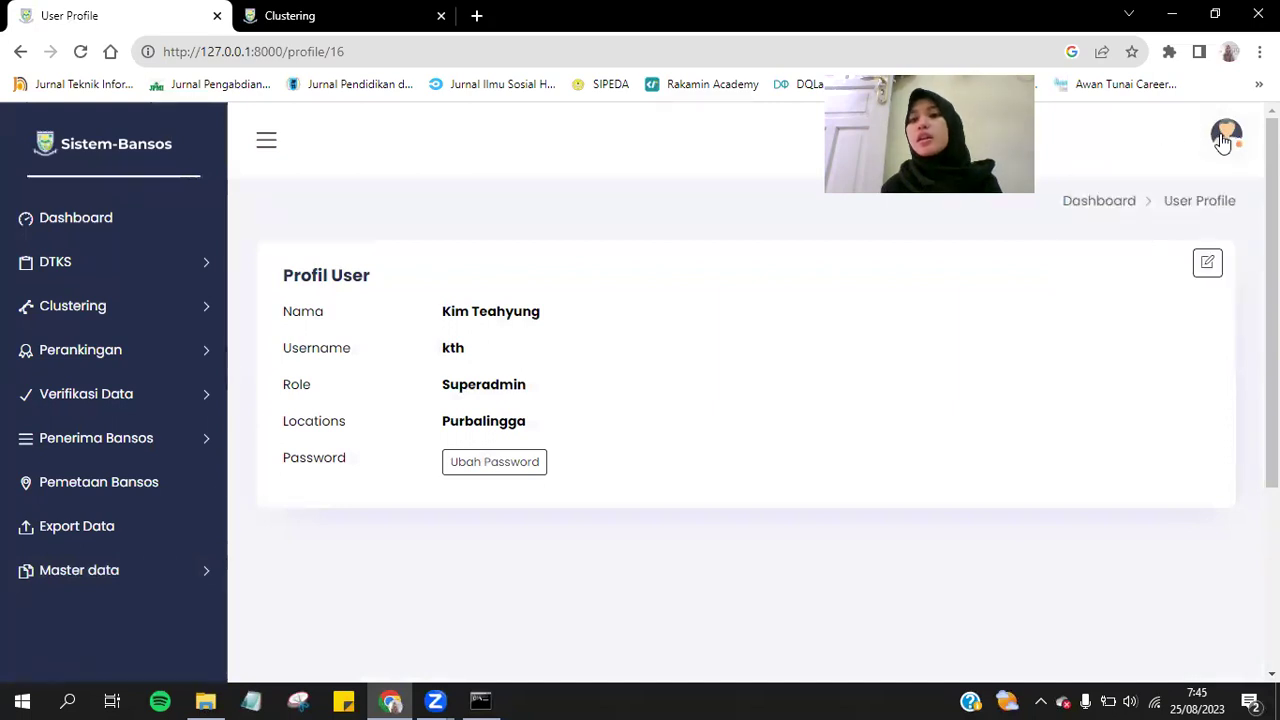
Log out from the avatar menu and dismiss the 'Logout Success!' alert.
{"action": "left_click", "coordinate": [1227, 142]}
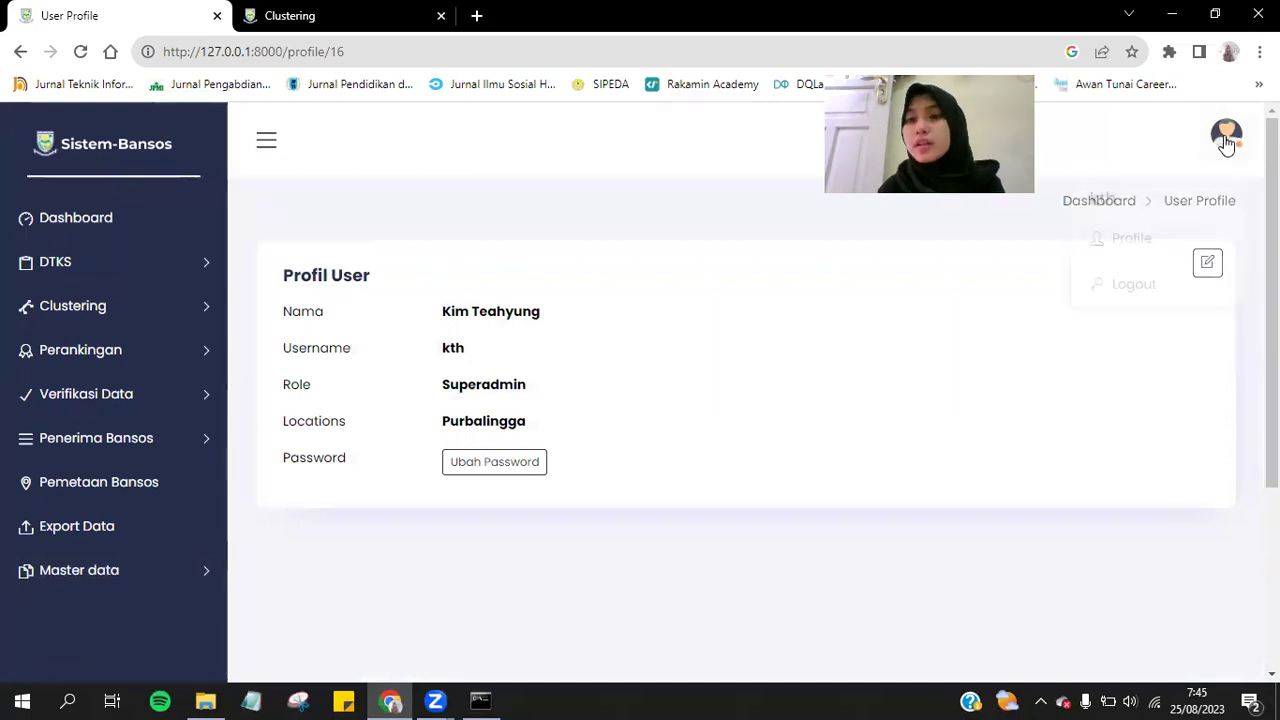
{"action": "left_click", "coordinate": [1128, 290]}
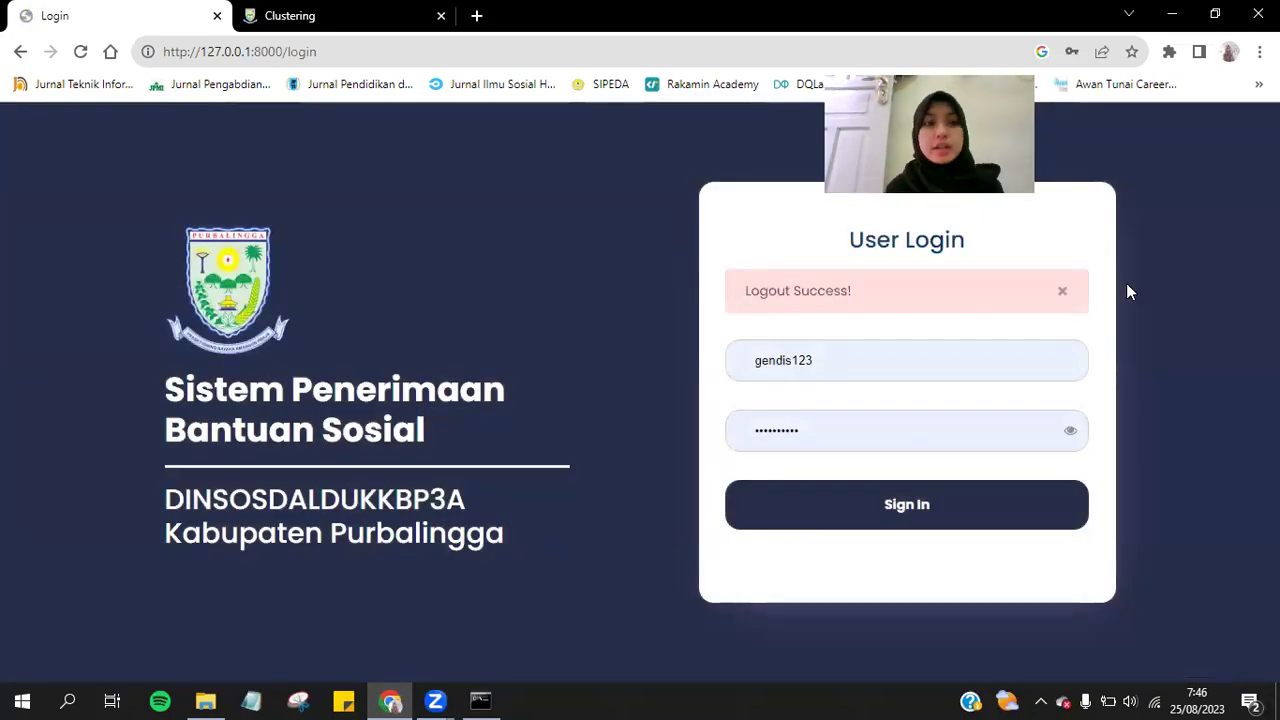
{"action": "left_click", "coordinate": [1061, 292]}
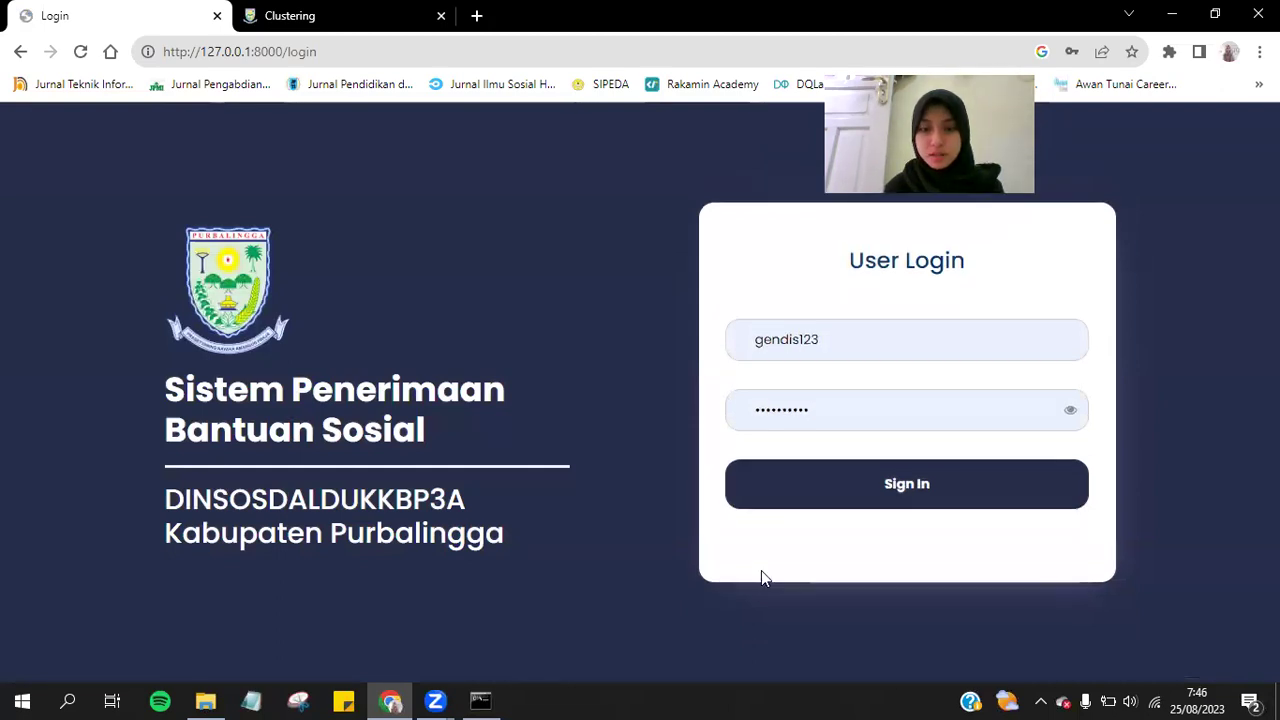